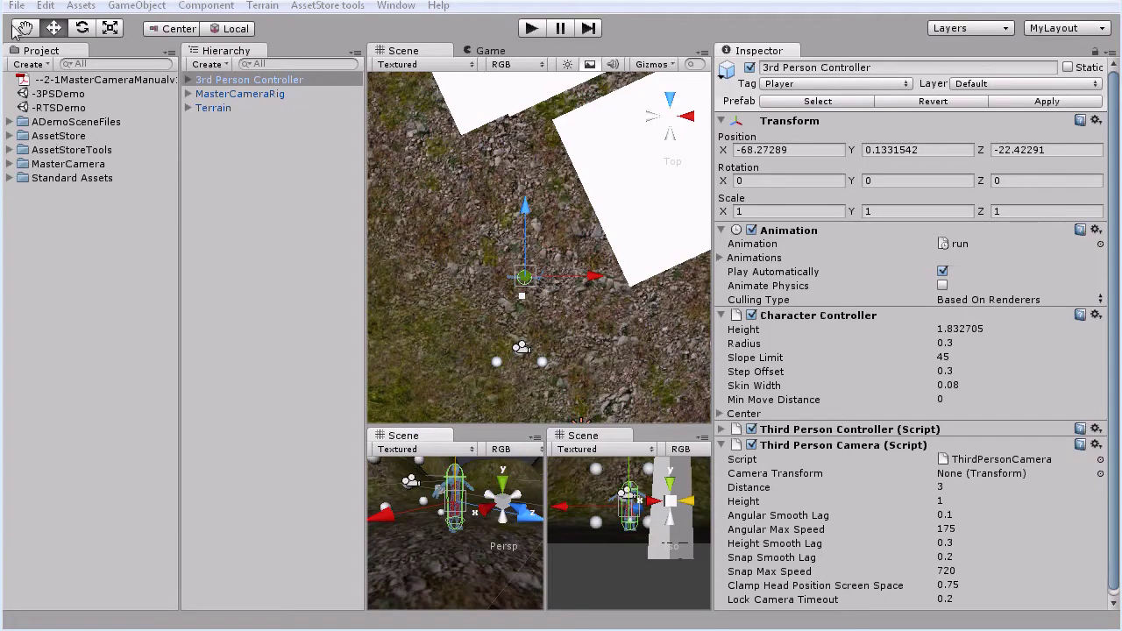
# Start a new scene and discard the unsaved changes in the untitled scene
pyautogui.click(16, 5)
pyautogui.click(37, 26)
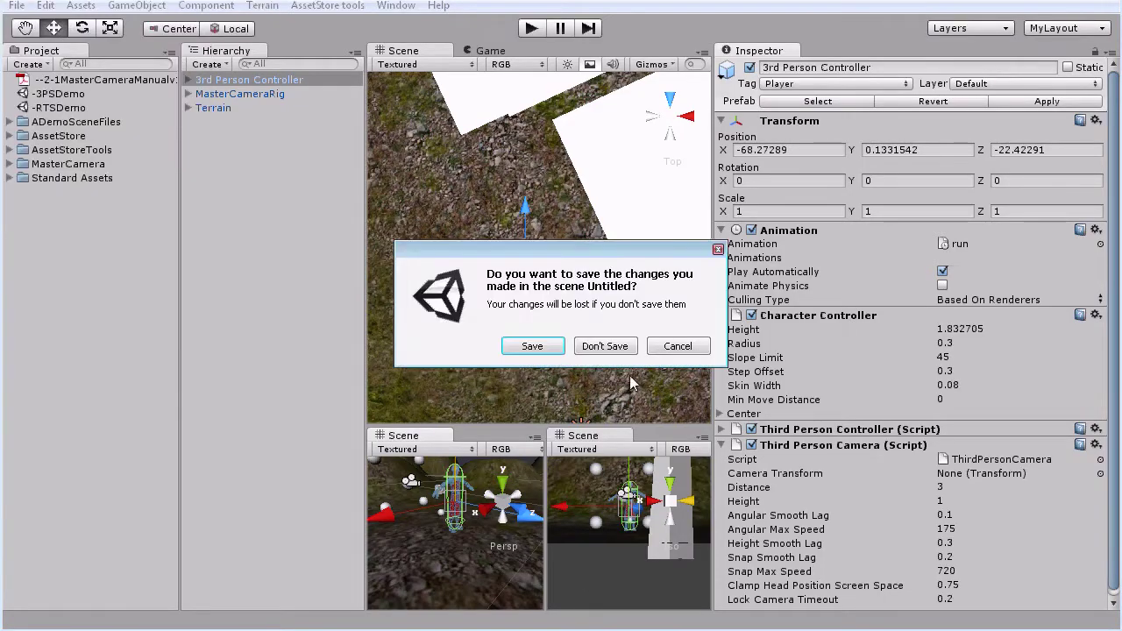
pyautogui.click(605, 346)
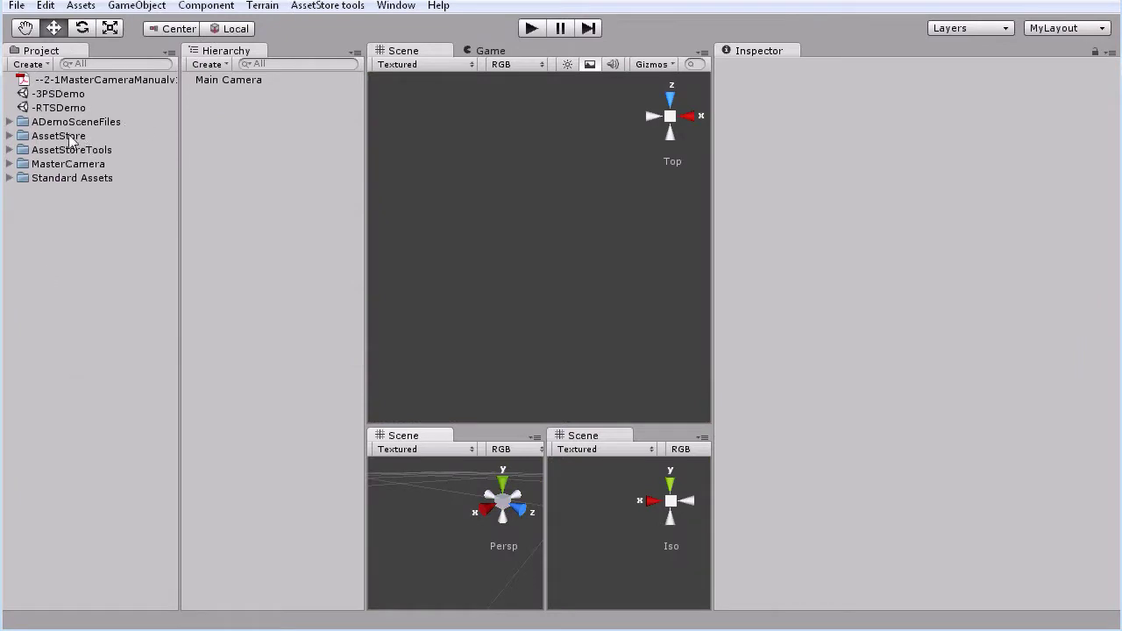
# Add the Terrain prefab from ADemoSceneFiles to the scene and set its position to 0, 0, 0
pyautogui.click(9, 121)
pyautogui.moveTo(54, 150); pyautogui.dragTo(627, 238)
pyautogui.click(807, 150)
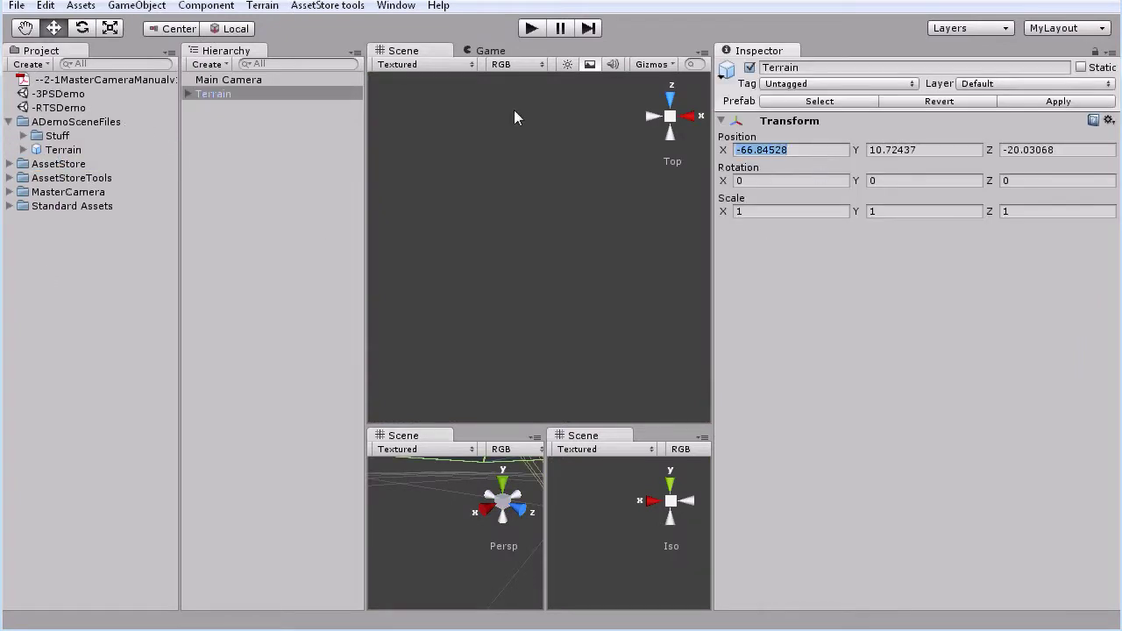
pyautogui.write('0')
pyautogui.press('Tab')
pyautogui.write('0')
pyautogui.press('Tab')
pyautogui.write('0')
pyautogui.press('Return')
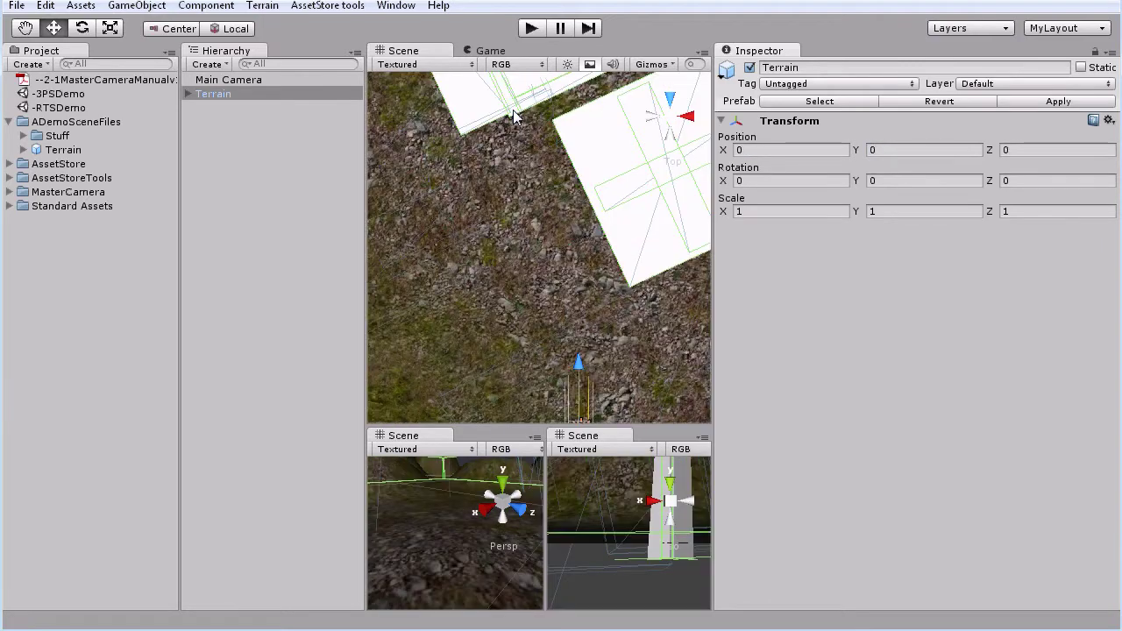
# Delete the default Main Camera from the scene and collapse the ADemoSceneFiles folder
pyautogui.click(253, 83)
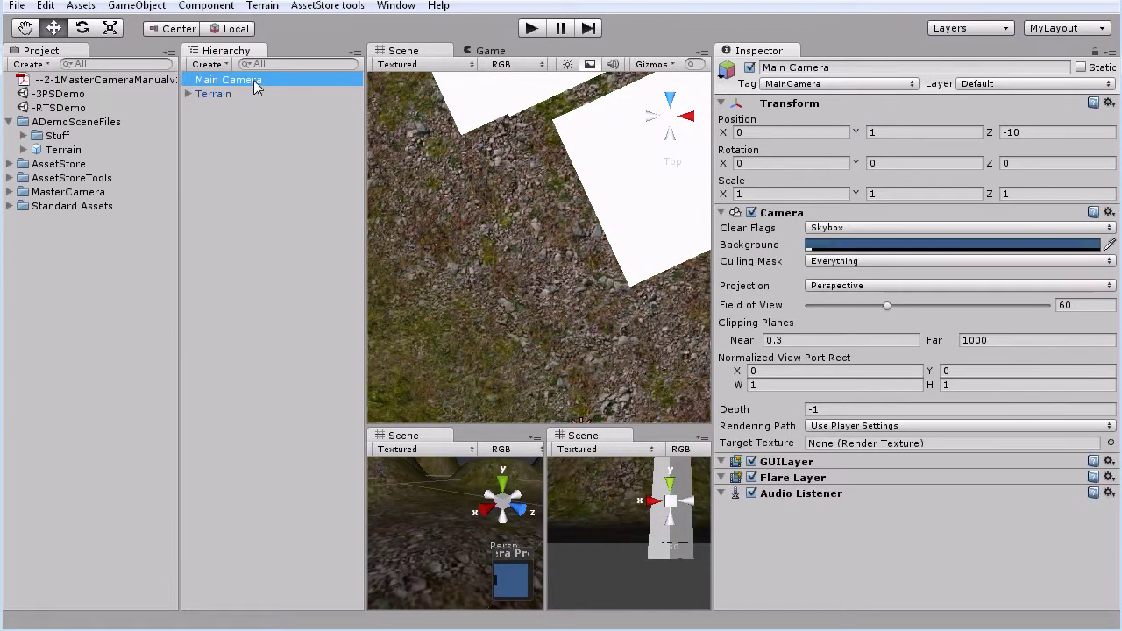
pyautogui.rightClick(254, 82)
pyautogui.click(308, 182)
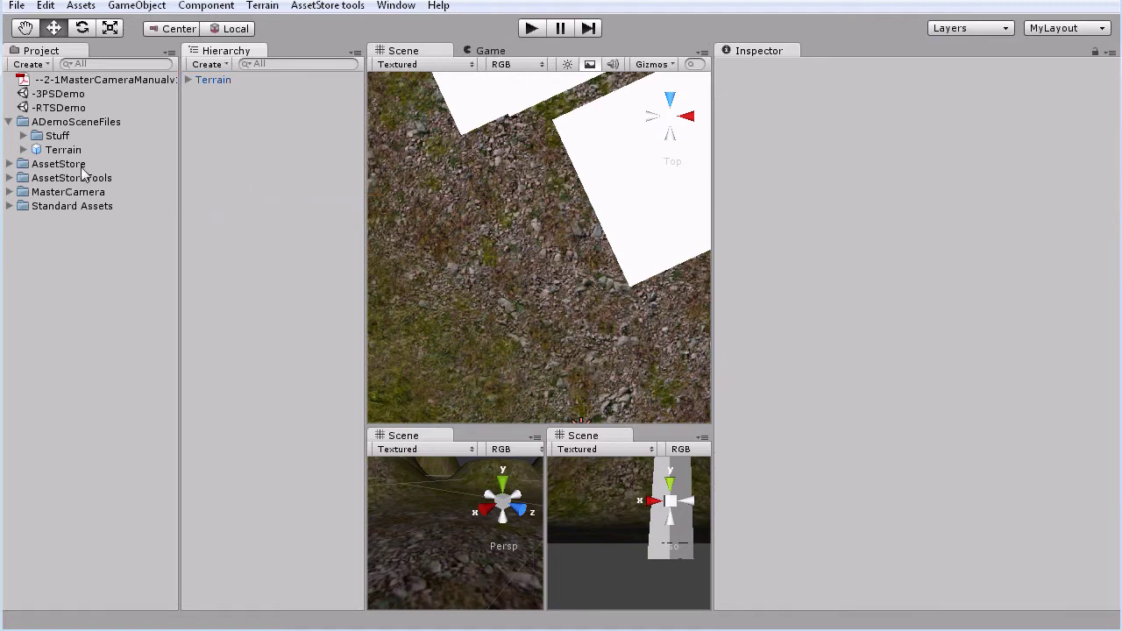
pyautogui.click(9, 122)
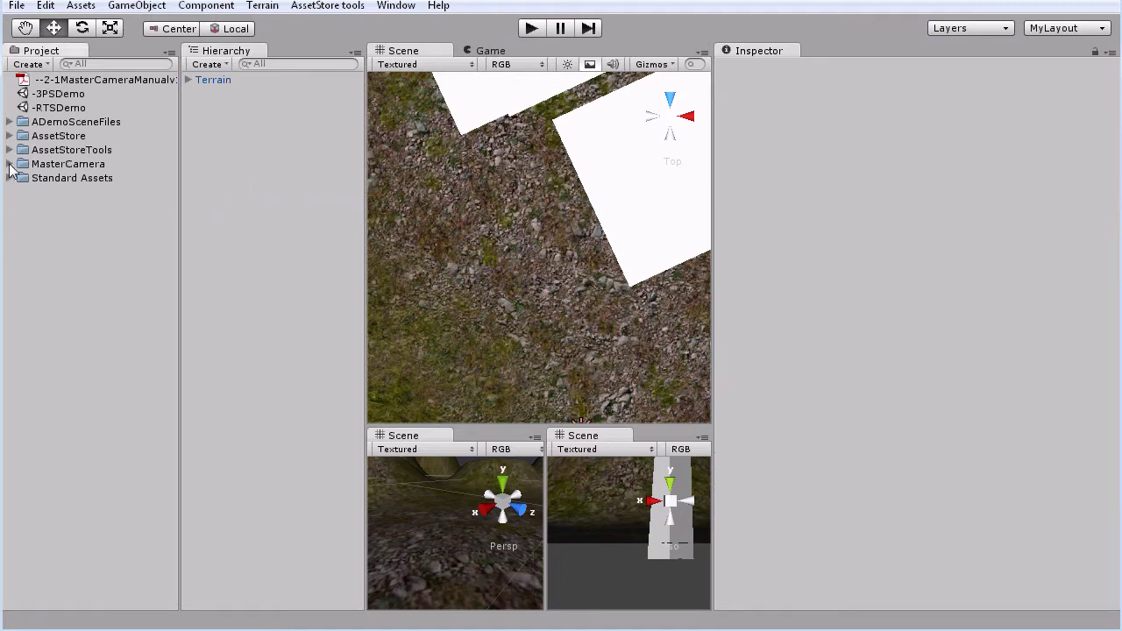
# Place the MasterCameraRig prefab from the MasterCamera folder on the terrain, then collapse that folder
pyautogui.click(10, 165)
pyautogui.click(92, 168)
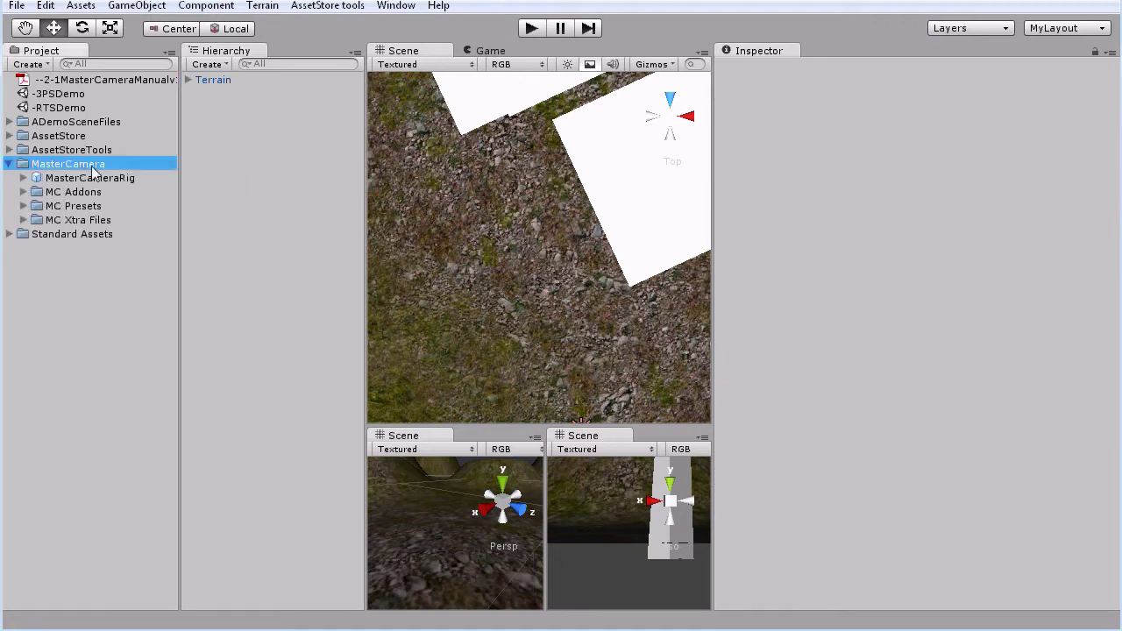
pyautogui.moveTo(79, 184); pyautogui.dragTo(557, 283)
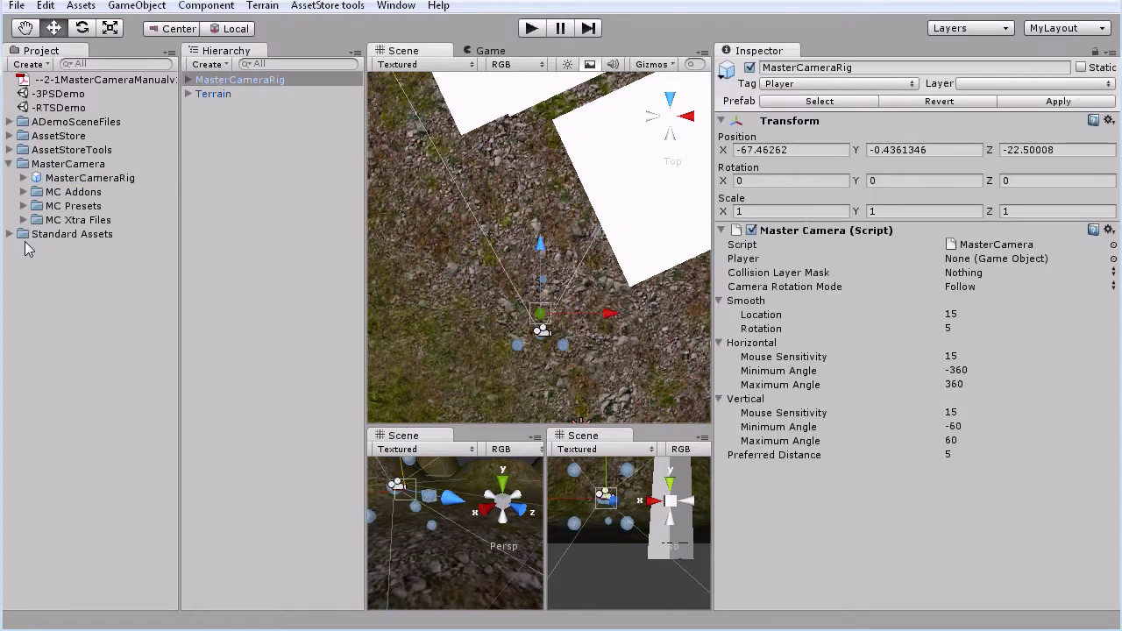
pyautogui.click(9, 164)
# Place the 3rd Person Controller from Standard Assets' Character Controllers just ahead of the camera rig and raise it slightly
pyautogui.click(9, 178)
pyautogui.click(23, 192)
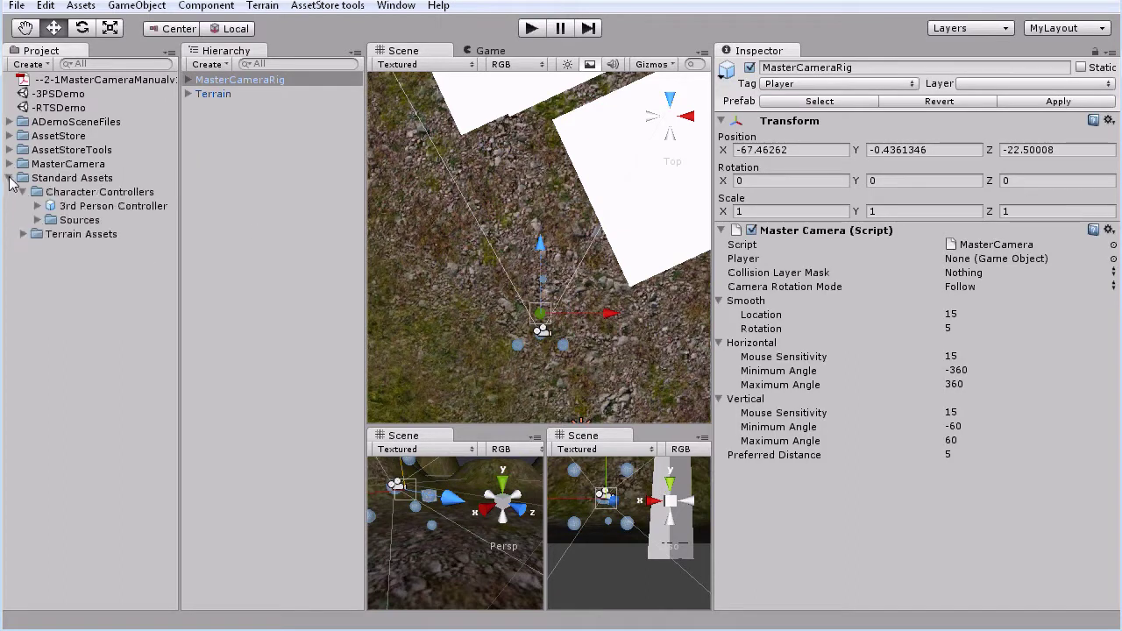
pyautogui.click(56, 179)
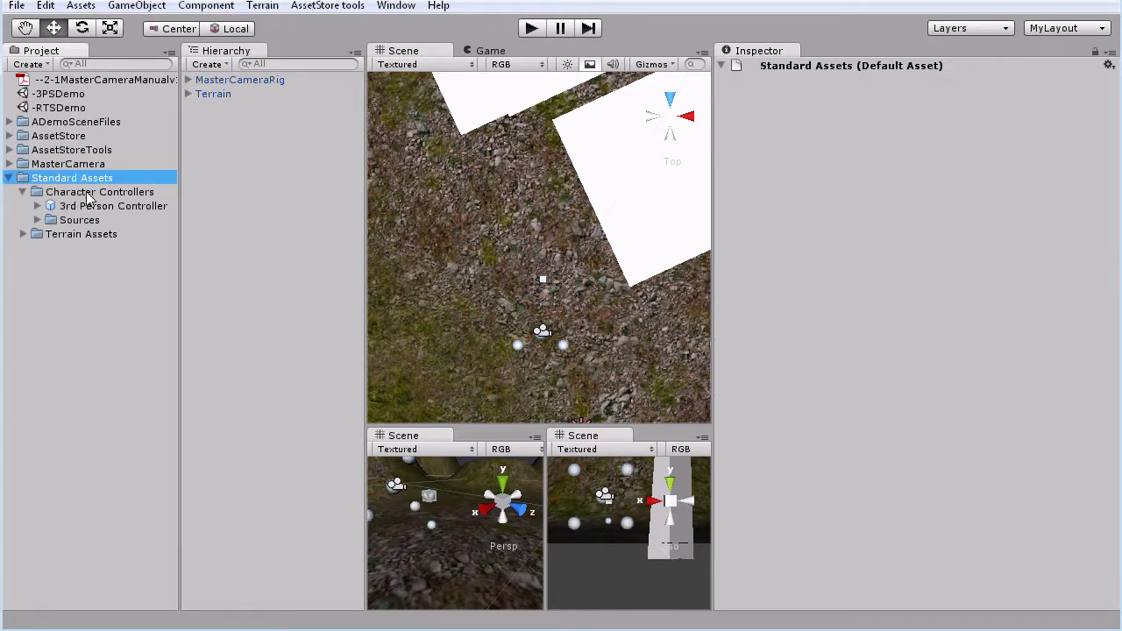
pyautogui.click(91, 192)
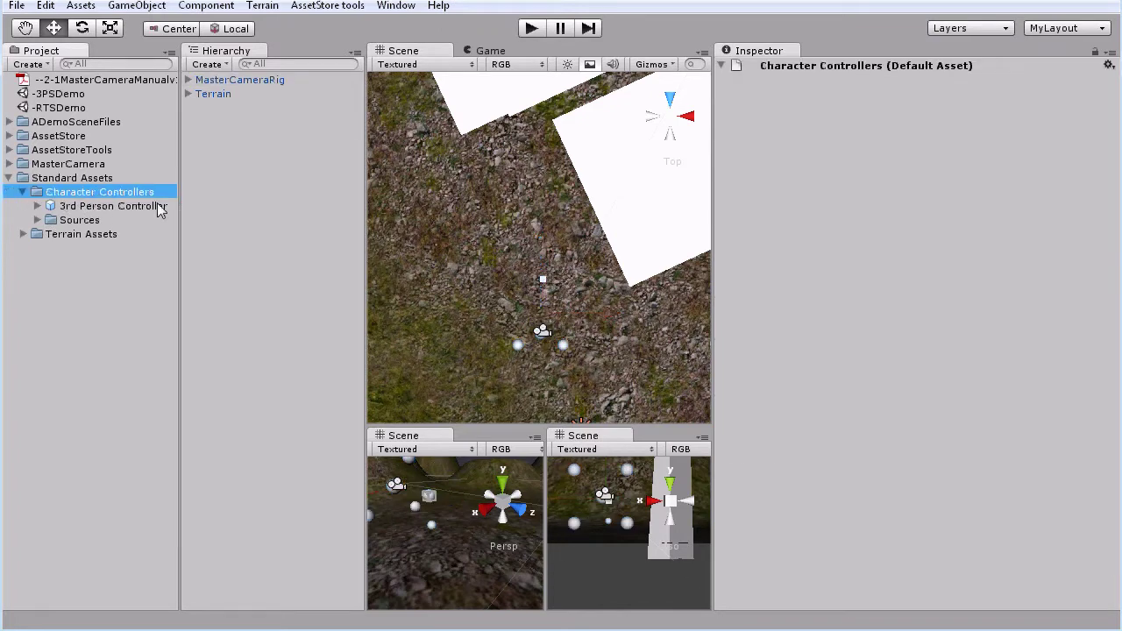
pyautogui.click(96, 207)
pyautogui.moveTo(387, 349); pyautogui.dragTo(538, 241)
pyautogui.moveTo(621, 476); pyautogui.dragTo(621, 462)
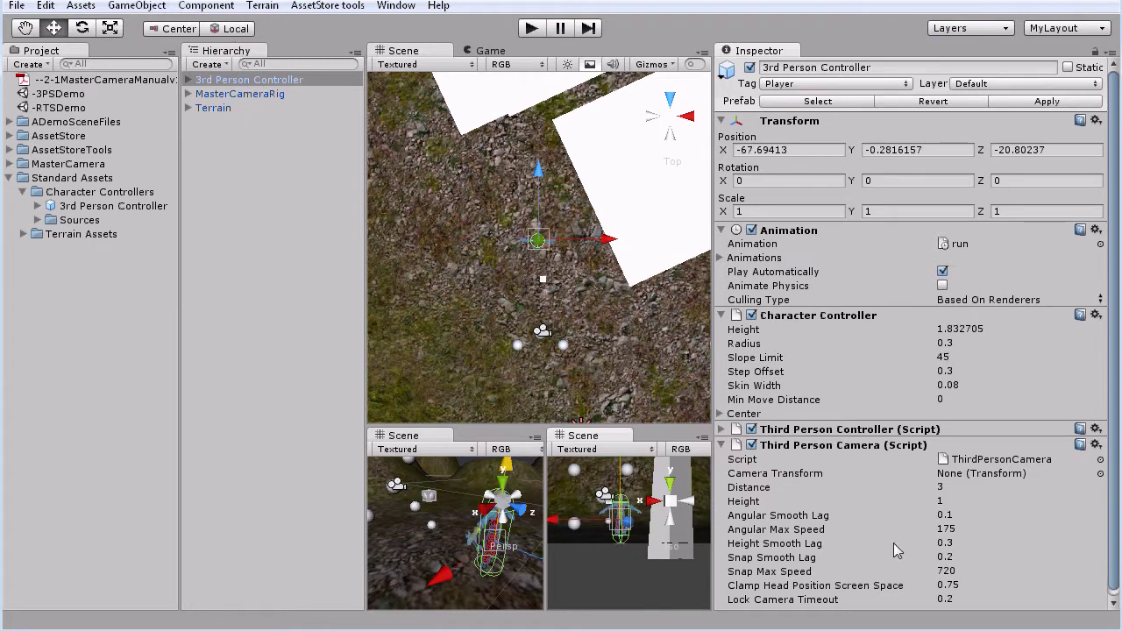
# Remove the Third Person Camera script from the 3rd Person Controller, accepting the loss of the prefab connection
pyautogui.click(843, 446)
pyautogui.click(855, 446)
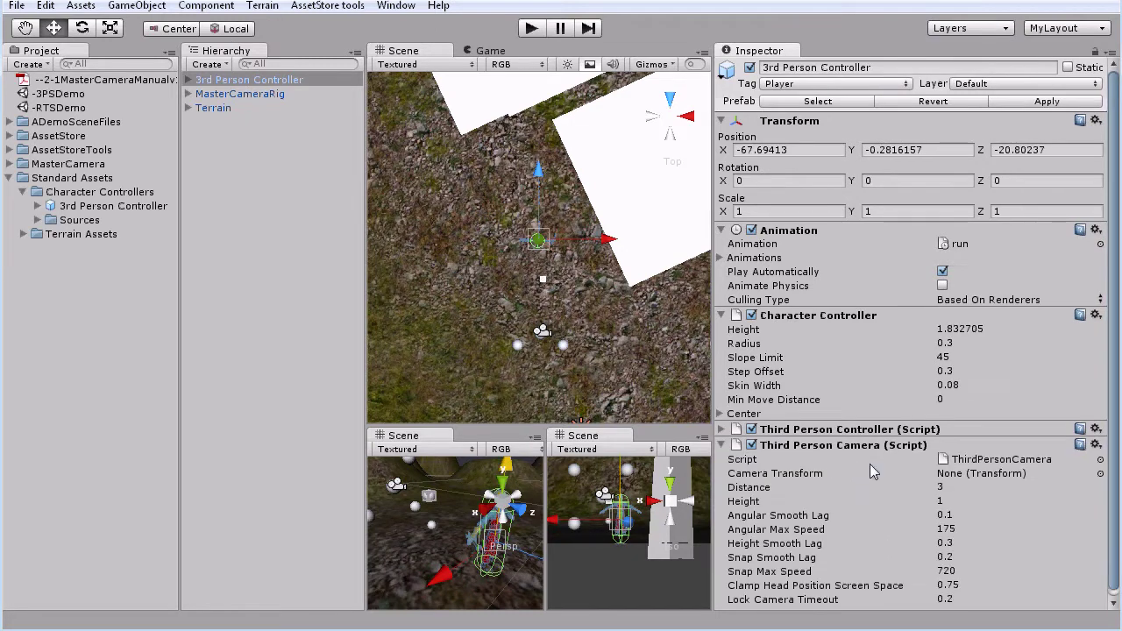
pyautogui.rightClick(873, 453)
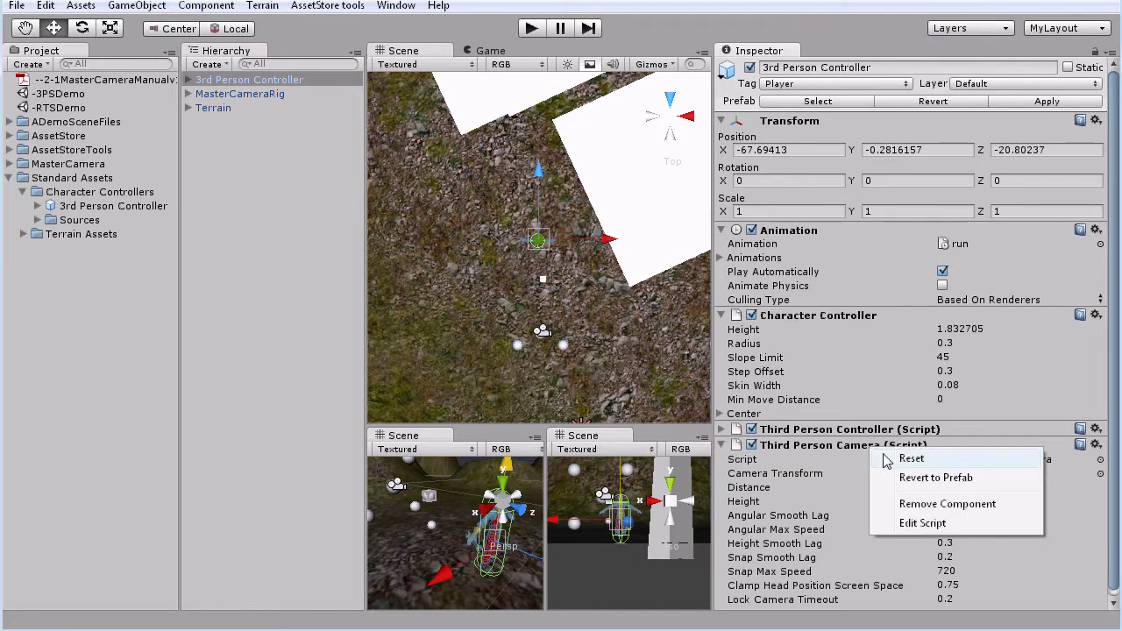
pyautogui.click(917, 504)
pyautogui.click(609, 347)
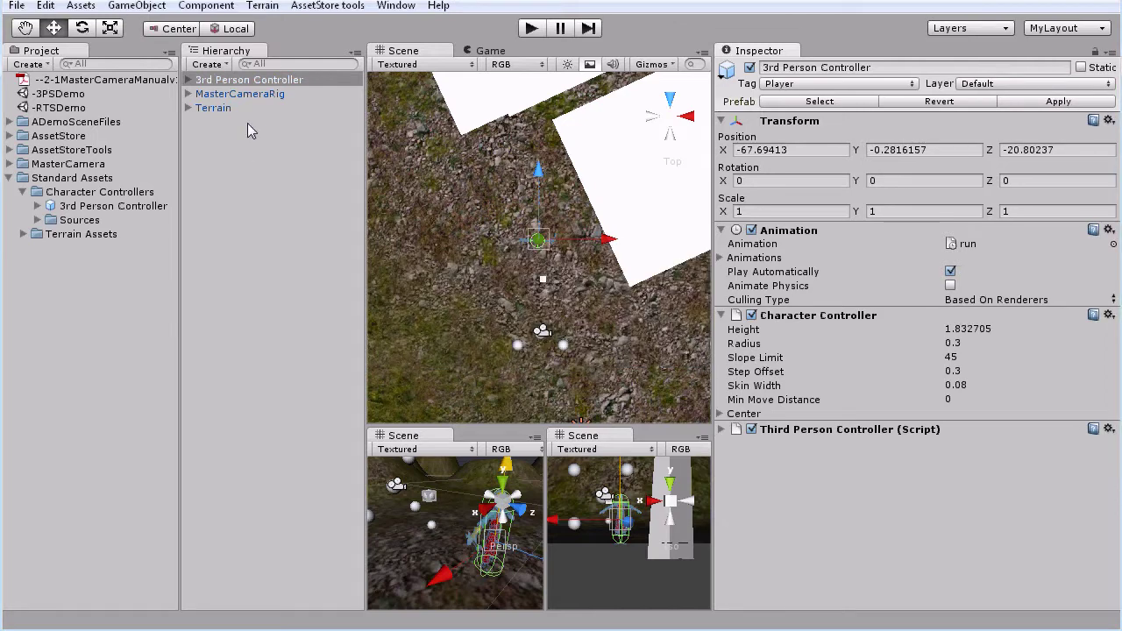
# Assign the 3rd Person Controller as the Player of the MasterCameraRig's Master Camera script
pyautogui.click(203, 95)
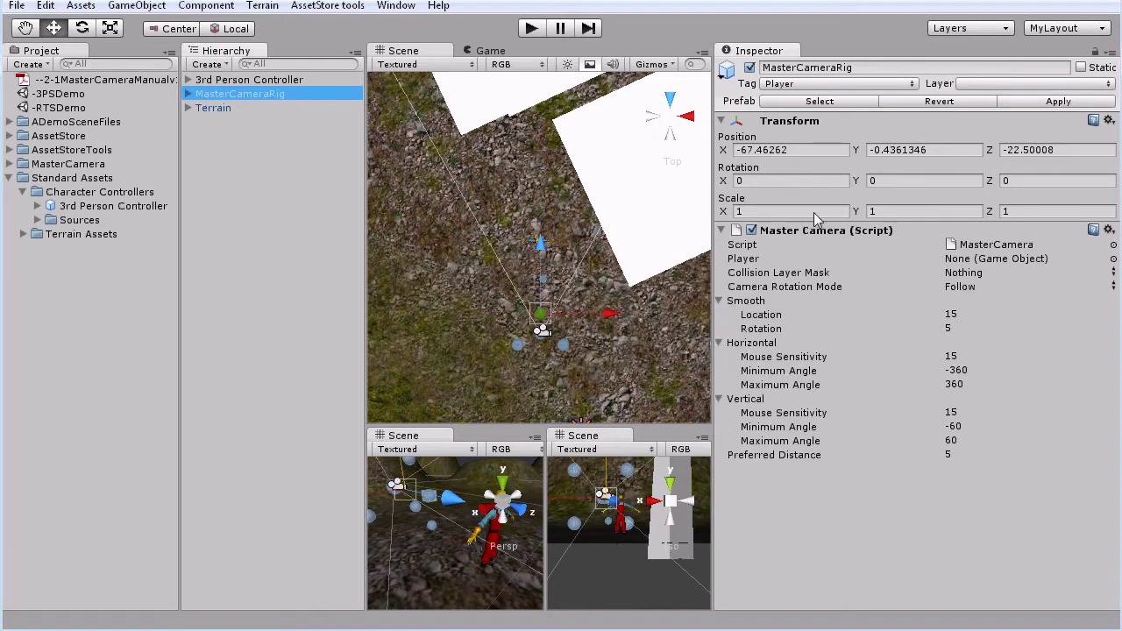
pyautogui.click(742, 260)
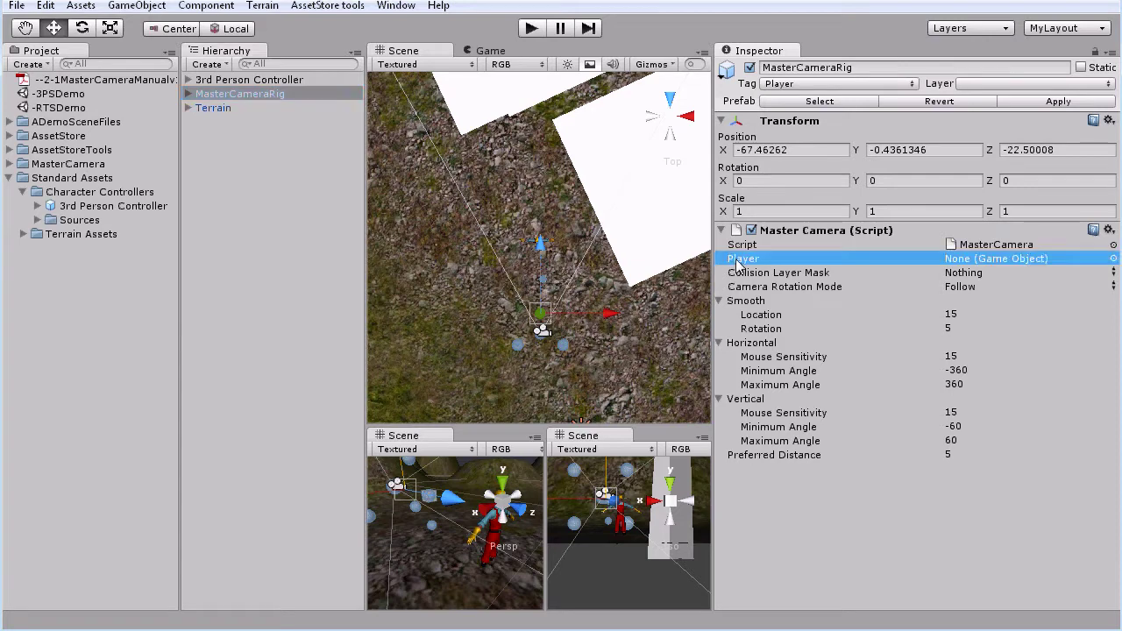
pyautogui.moveTo(269, 81); pyautogui.dragTo(977, 263)
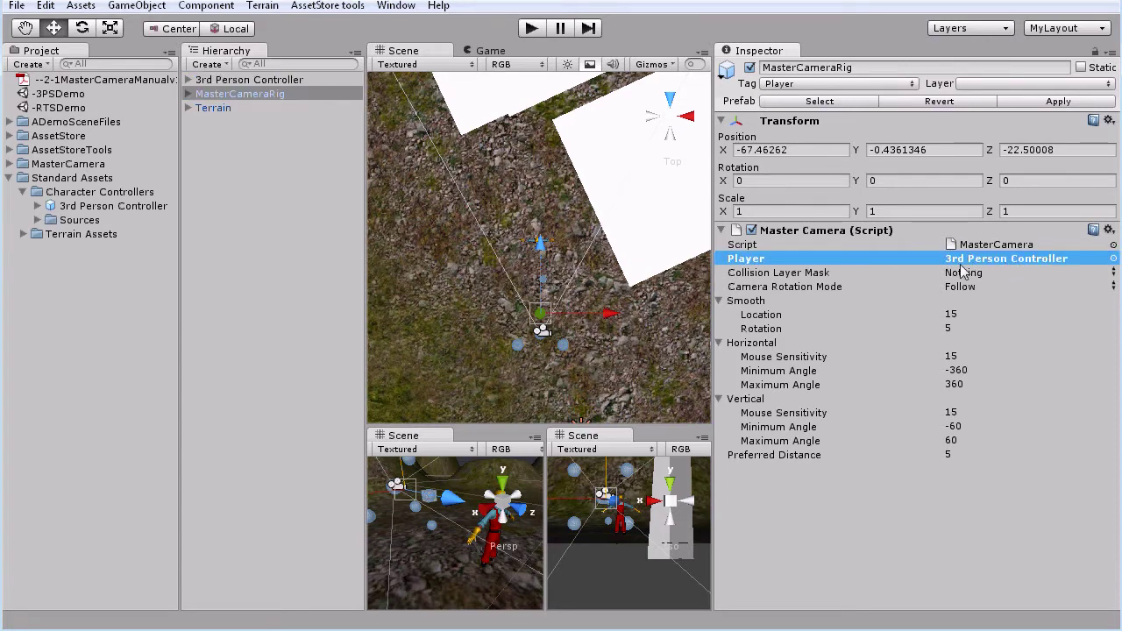
# Play the scene, run the character around in several directions to test the following camera, and stop playback
pyautogui.click(531, 28)
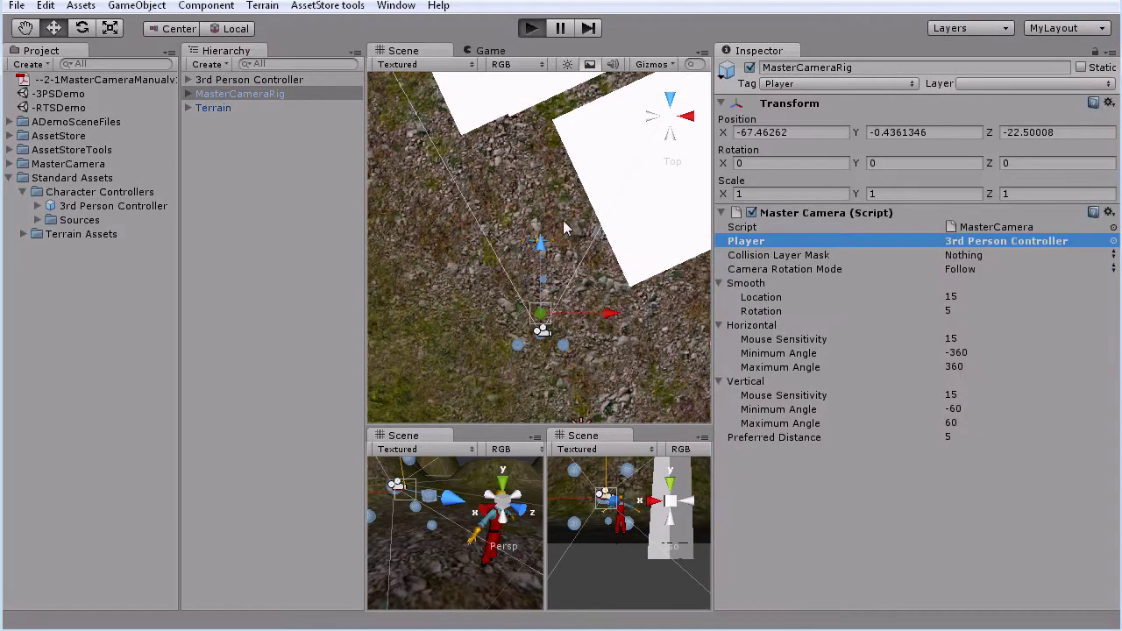
pyautogui.press('w')
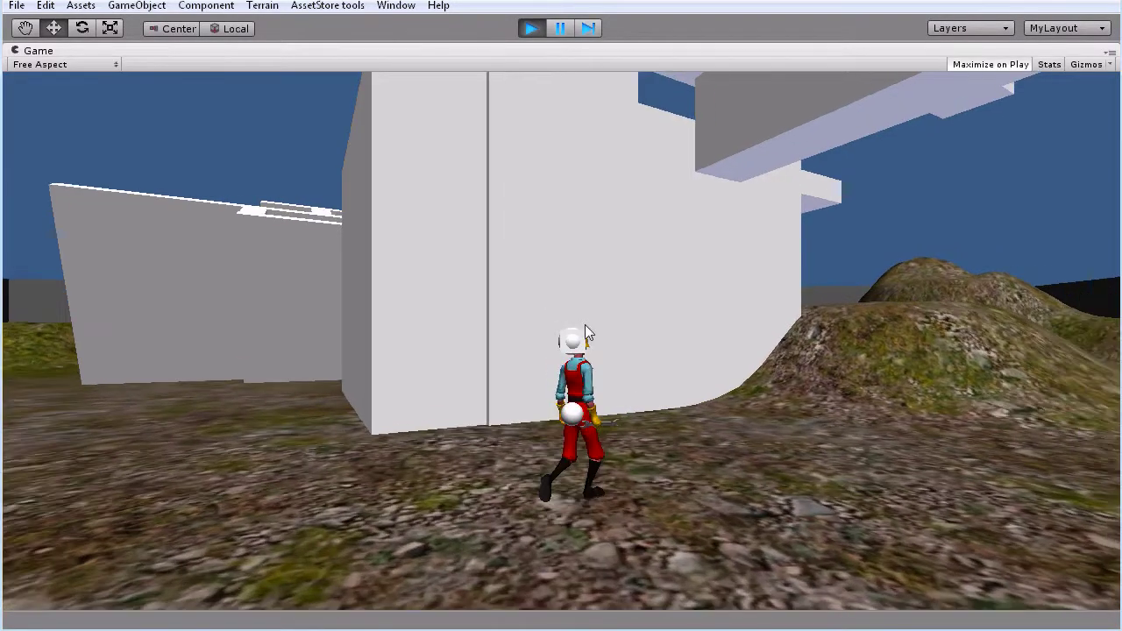
pyautogui.press('d')
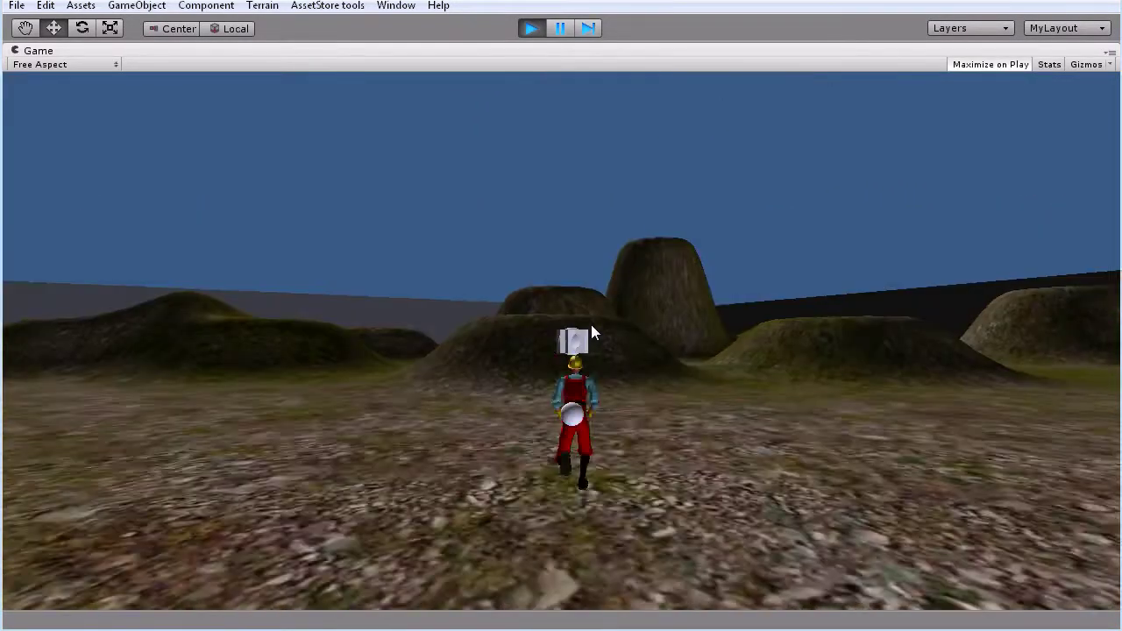
pyautogui.press('a')
pyautogui.press('a')
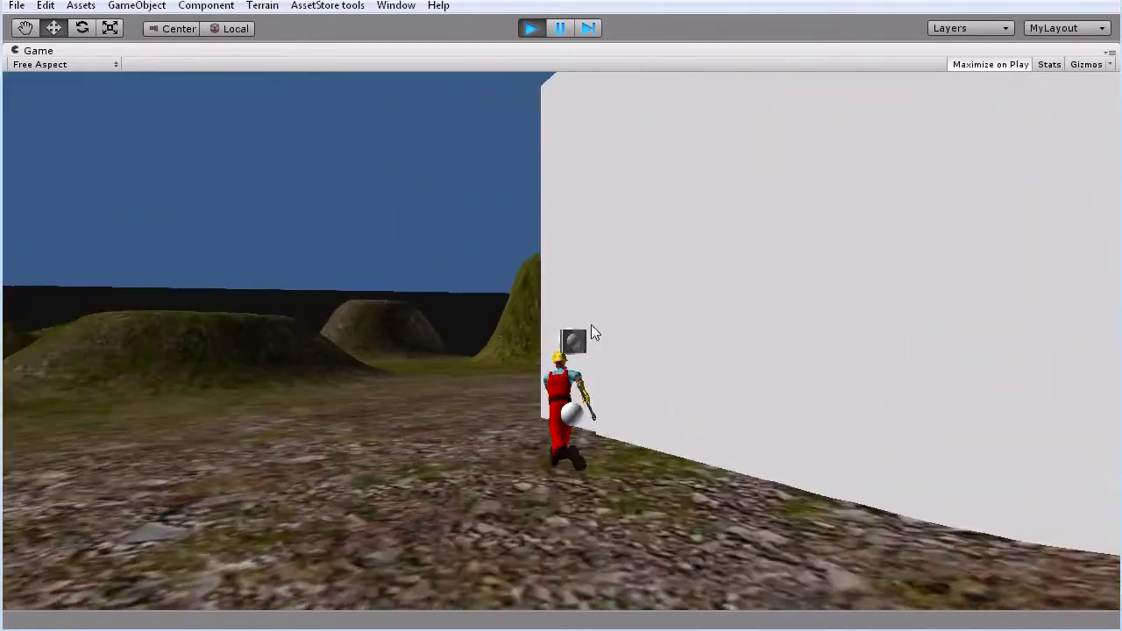
pyautogui.press('a')
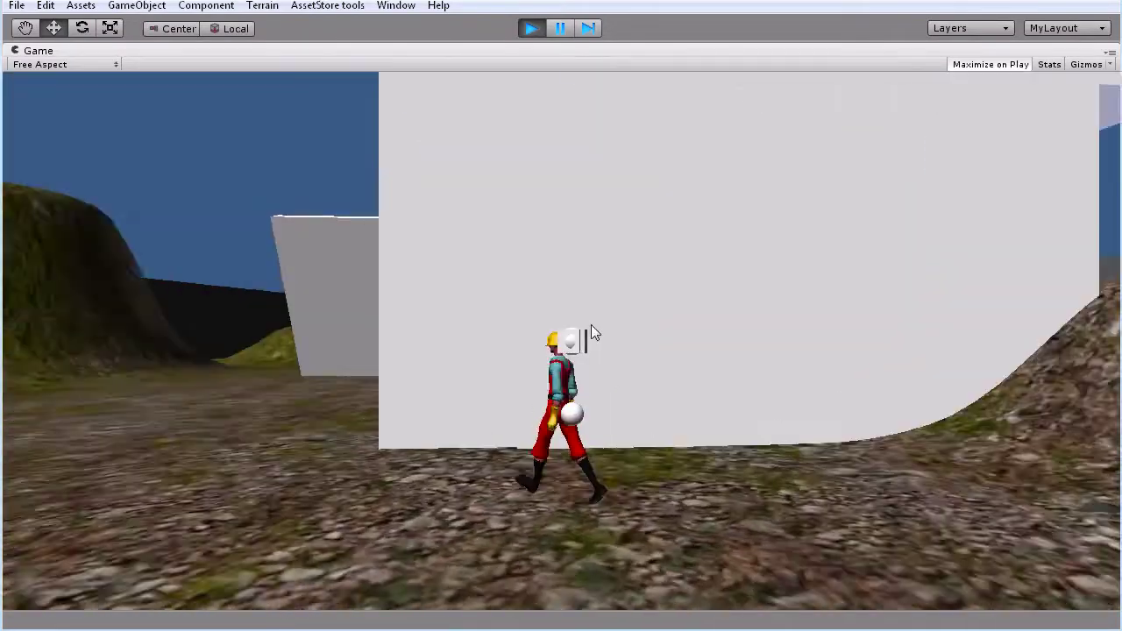
pyautogui.press('d')
pyautogui.press('w')
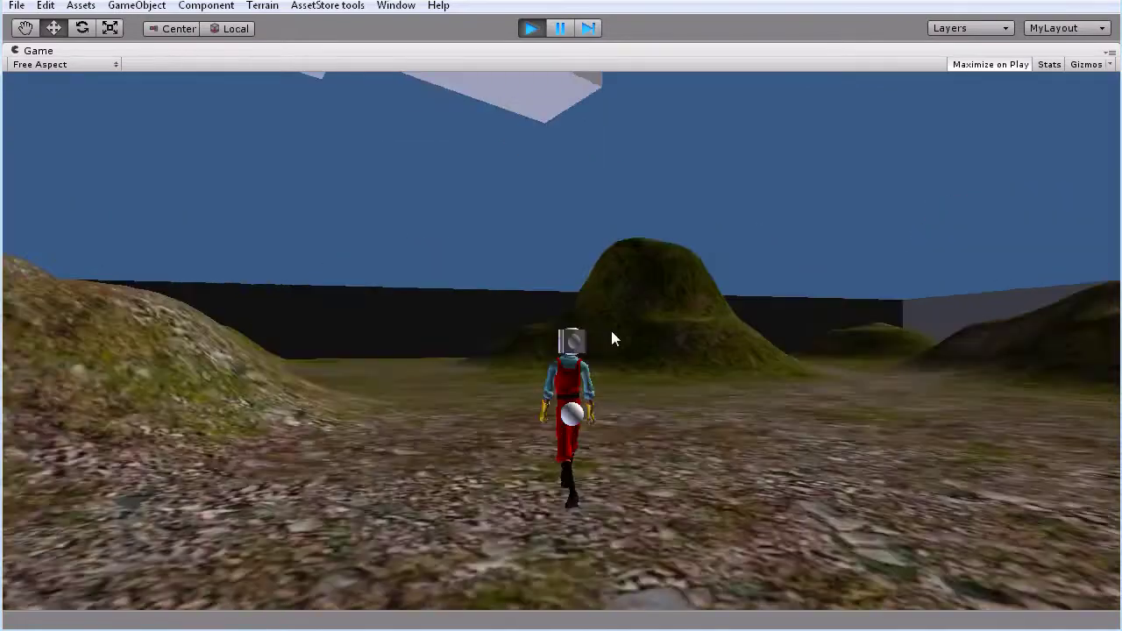
pyautogui.press('d')
pyautogui.click(531, 28)
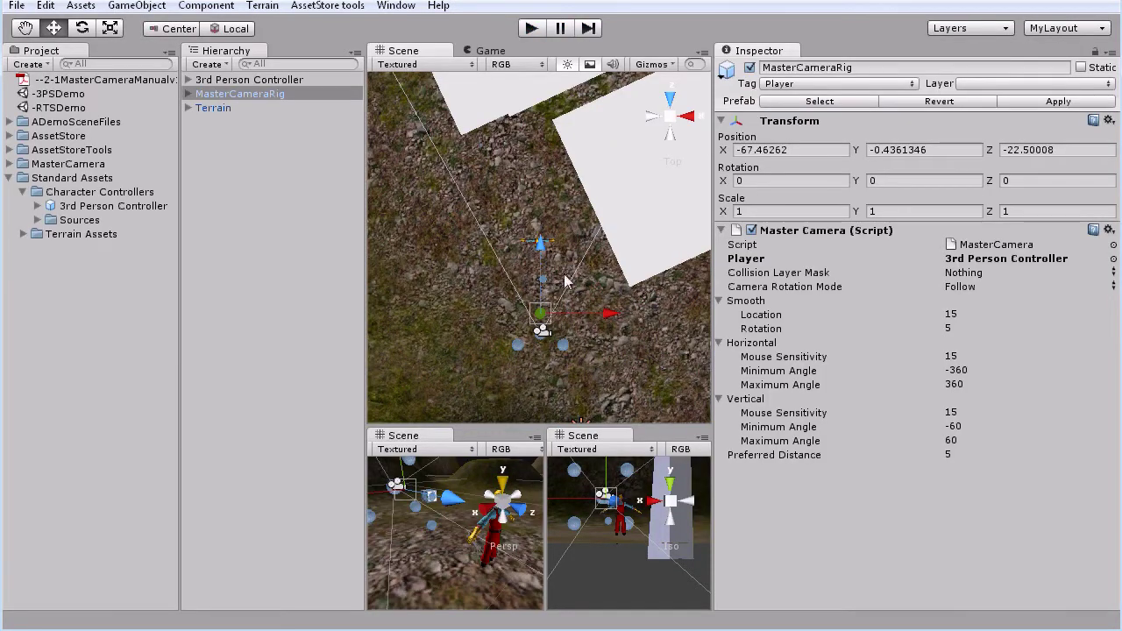
# Filter the scene objects by "-" and delete all the matching marker objects of the MasterCameraRig, accepting the lost prefab connection
pyautogui.click(234, 94)
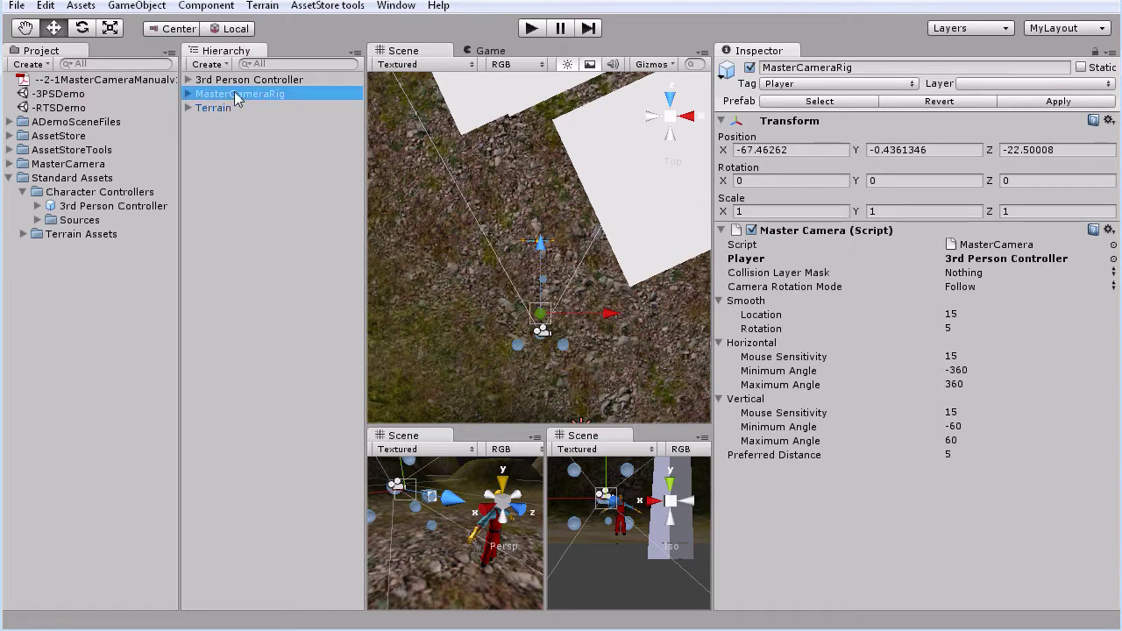
pyautogui.click(272, 66)
pyautogui.write('-')
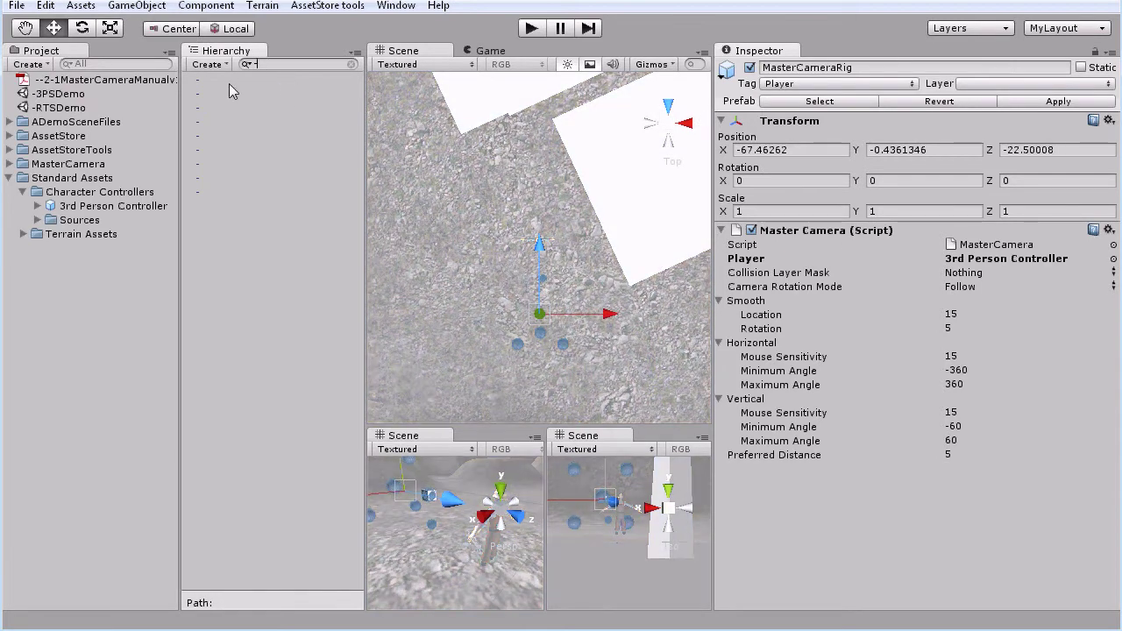
pyautogui.click(229, 80)
pyautogui.keyDown('shift'); pyautogui.click(215, 186); pyautogui.keyUp('shift')
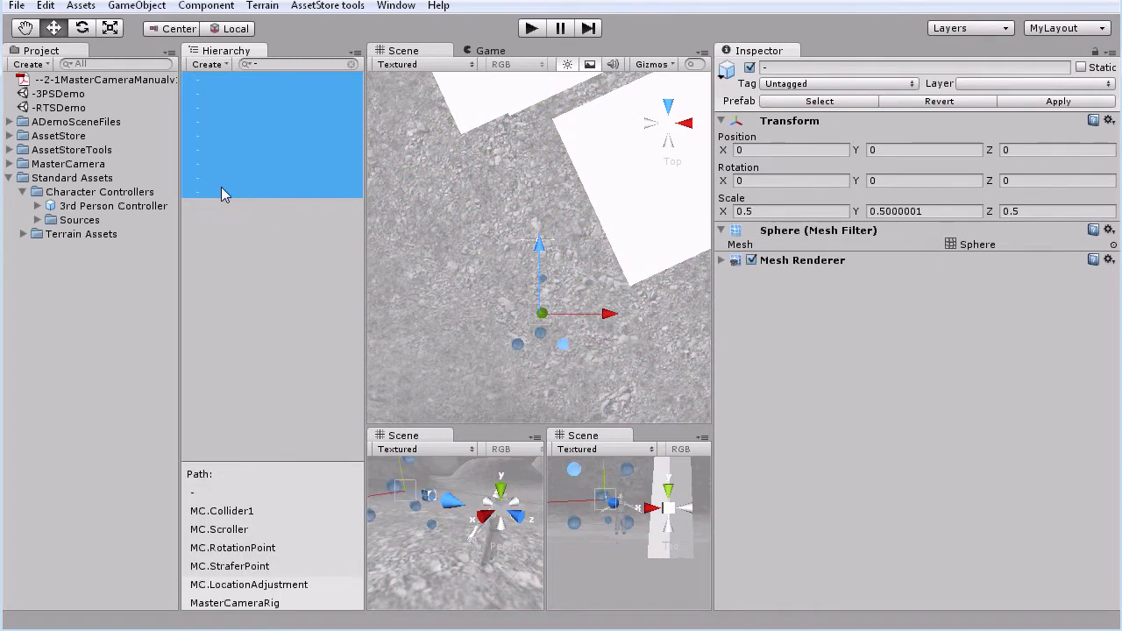
pyautogui.rightClick(221, 187)
pyautogui.click(270, 289)
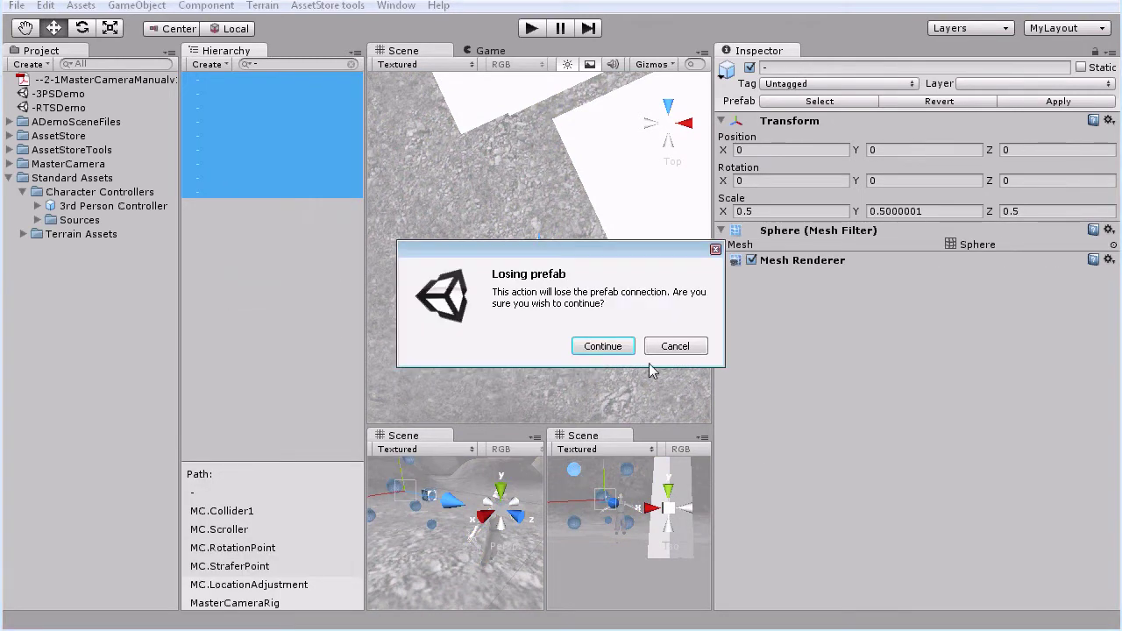
pyautogui.click(602, 346)
# Play the scene again and walk the character forward to check the view without the marker objects
pyautogui.click(531, 30)
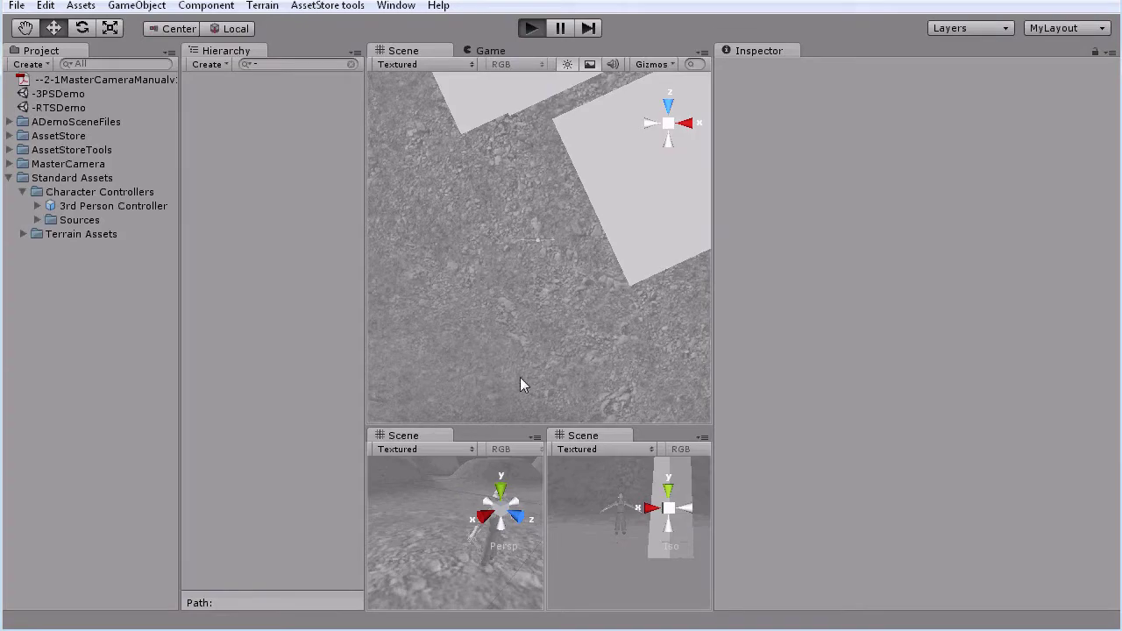
pyautogui.press('w')
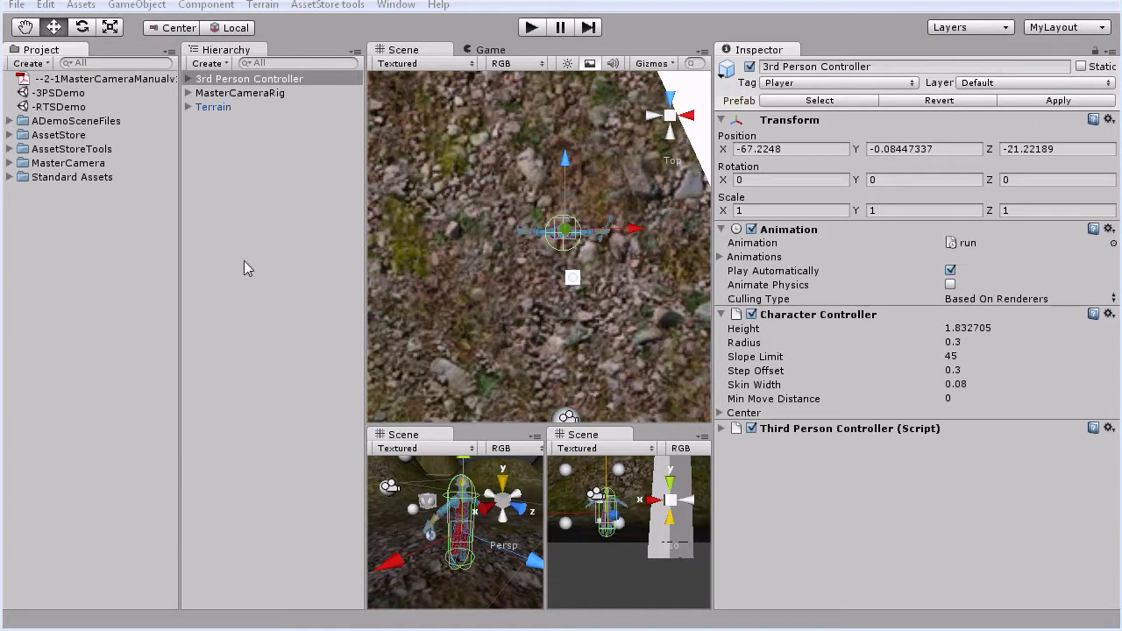
# Create another new scene without saving the current one
pyautogui.click(17, 5)
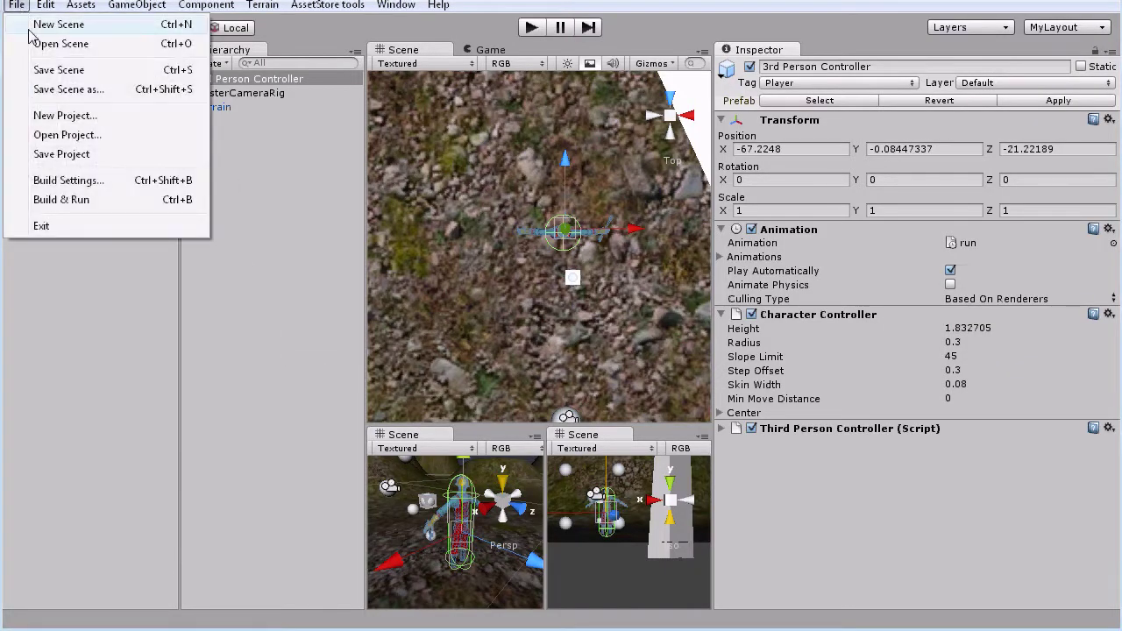
pyautogui.click(34, 24)
pyautogui.click(603, 346)
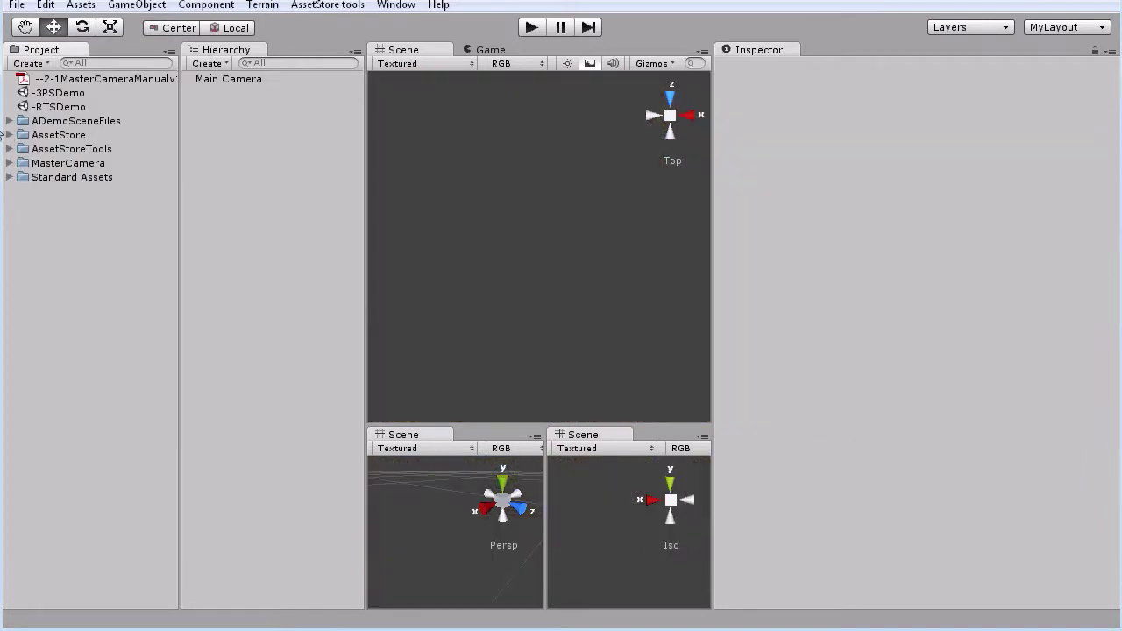
# Add the Terrain prefab from ADemoSceneFiles to the empty scene and position it at 0, 0, 0
pyautogui.click(10, 121)
pyautogui.moveTo(54, 149); pyautogui.dragTo(546, 263)
pyautogui.click(837, 149)
pyautogui.write('0')
pyautogui.press('Tab')
pyautogui.write('0')
pyautogui.press('Tab')
pyautogui.write('0')
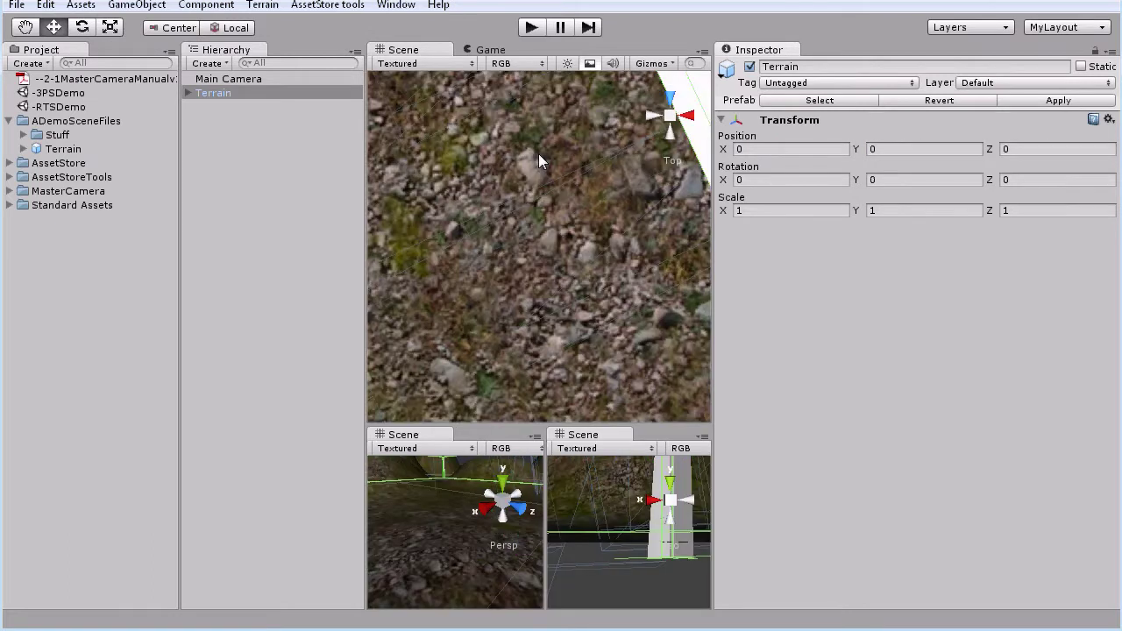
# Place the 3rd Person Controller prefab from Character Controllers on the terrain and raise it to about Y -0.15
pyautogui.click(10, 121)
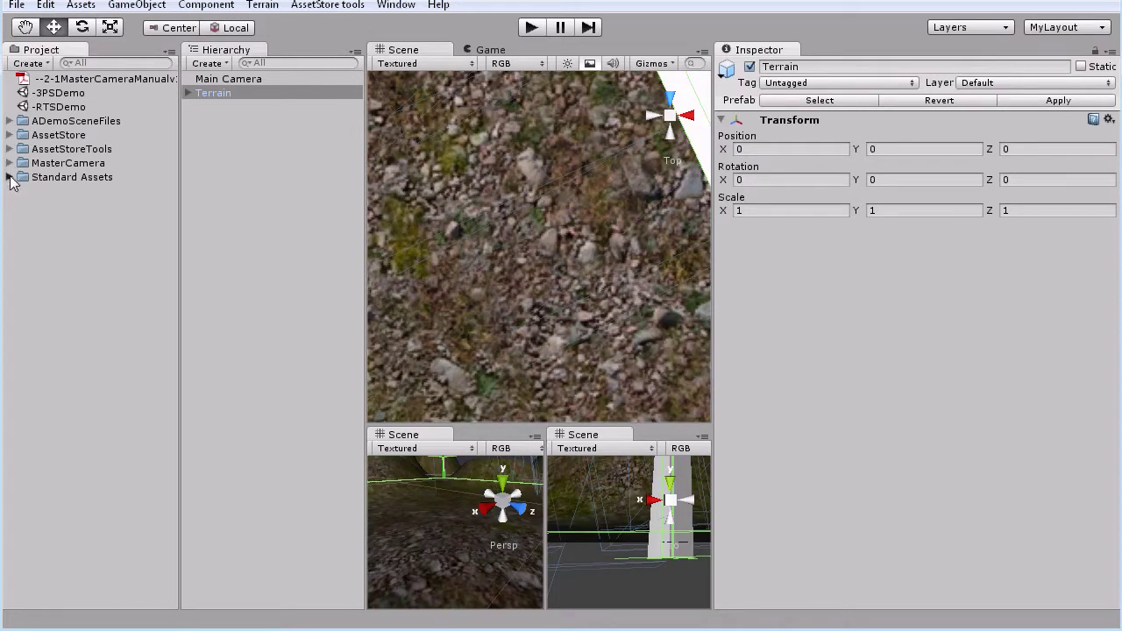
pyautogui.click(10, 177)
pyautogui.click(83, 191)
pyautogui.click(22, 191)
pyautogui.moveTo(109, 205); pyautogui.dragTo(535, 211)
pyautogui.click(503, 482)
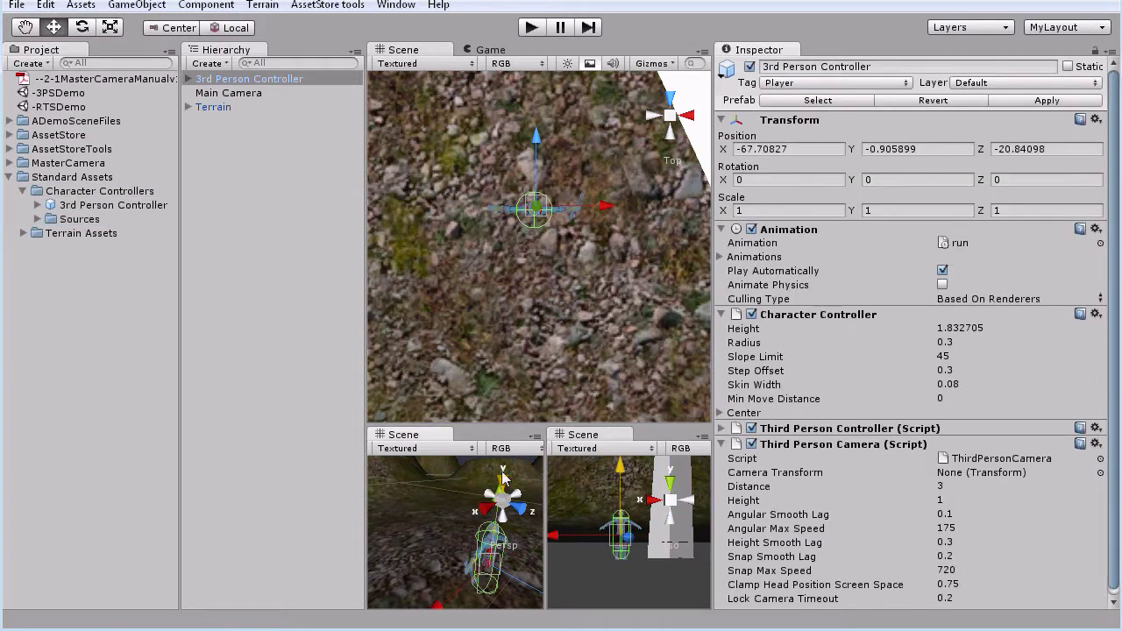
pyautogui.click(502, 499)
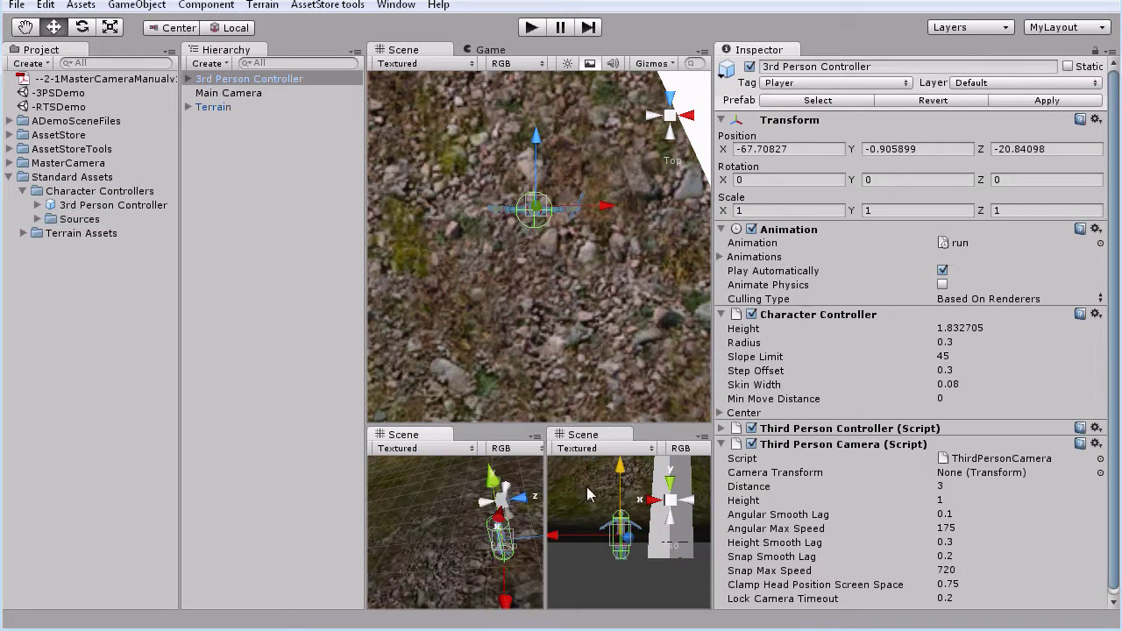
# Remove the Third Person Camera script from the 3rd Person Controller, accepting the lost prefab connection
pyautogui.click(818, 445)
pyautogui.rightClick(816, 447)
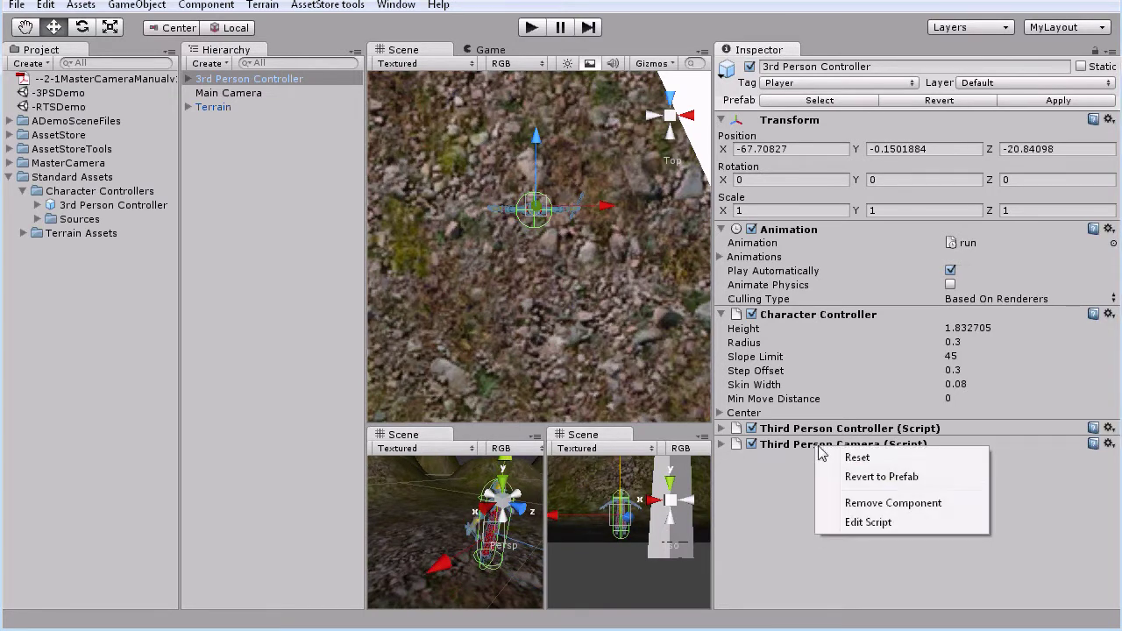
pyautogui.click(866, 504)
pyautogui.click(603, 347)
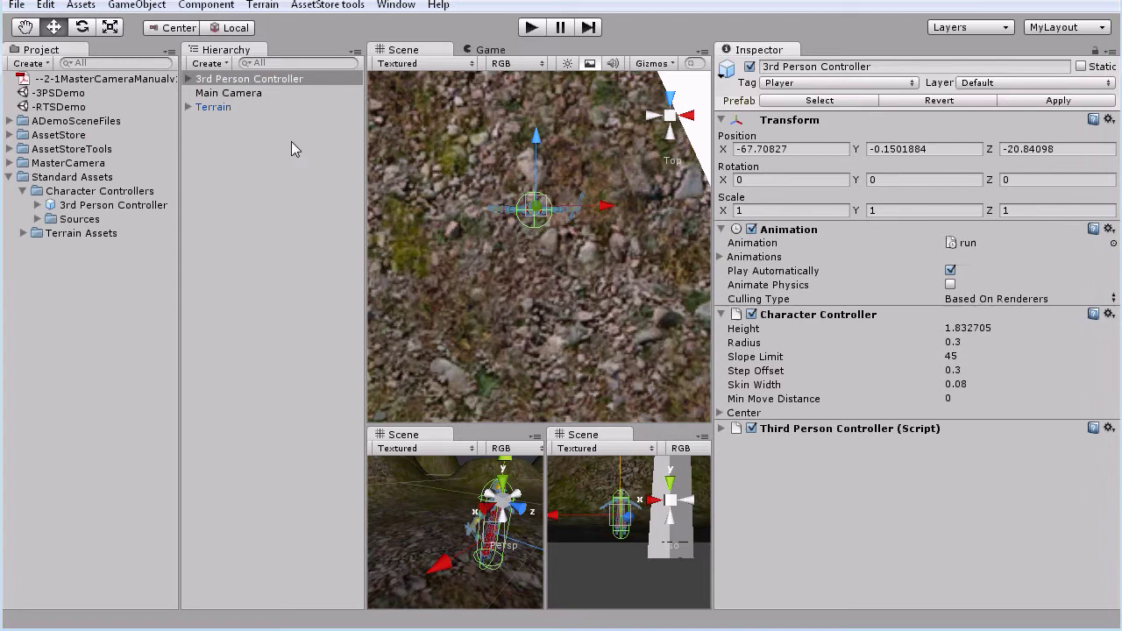
# Delete the Main Camera from the scene
pyautogui.click(241, 95)
pyautogui.rightClick(241, 95)
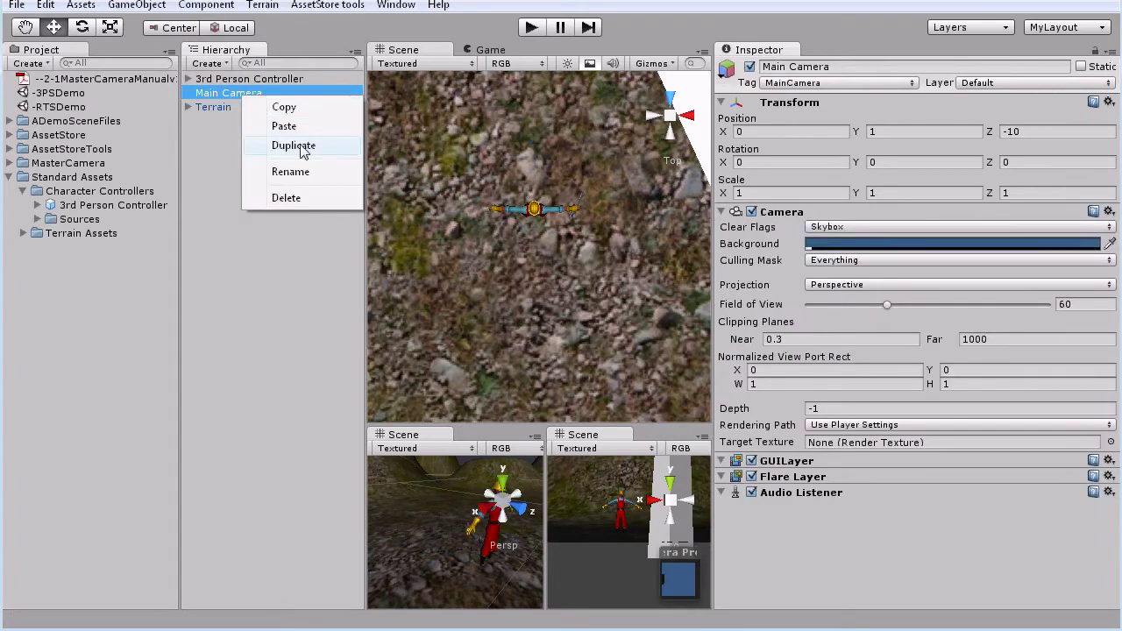
pyautogui.click(303, 199)
# Add the MasterCameraRig prefab from the MasterCamera folder to the scene beside the character
pyautogui.click(11, 179)
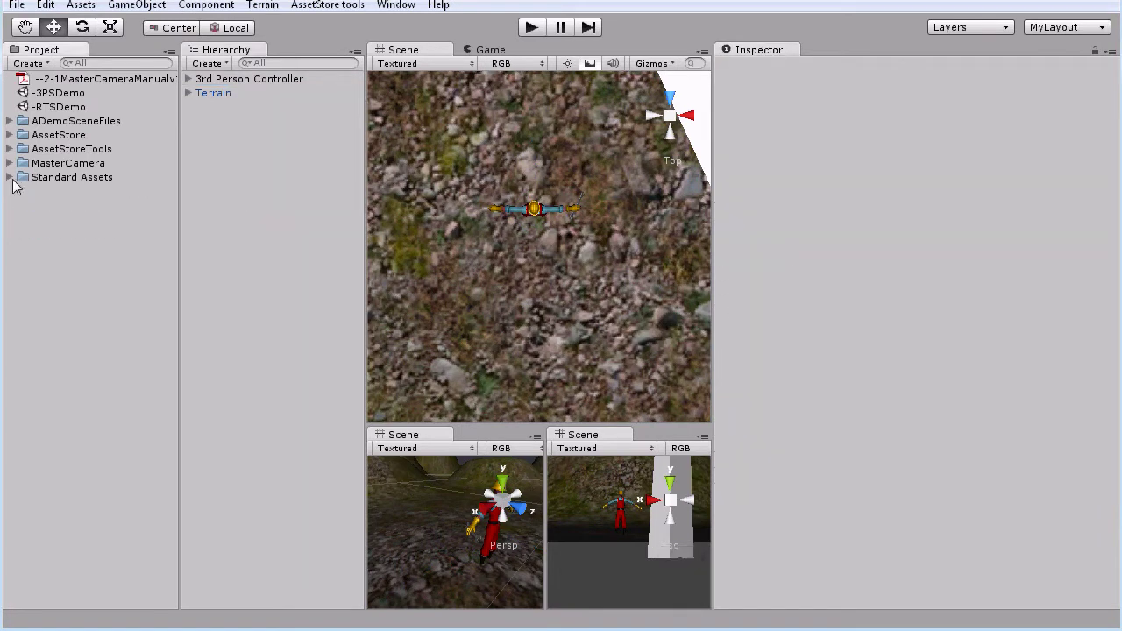
pyautogui.click(10, 164)
pyautogui.moveTo(88, 178); pyautogui.dragTo(495, 238)
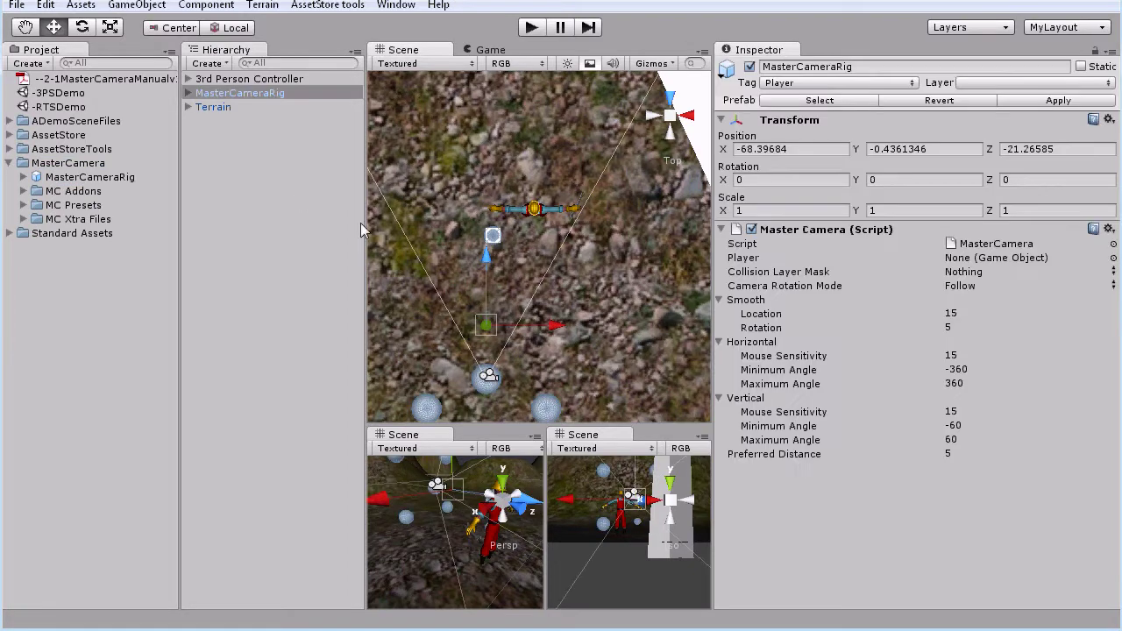
# Apply the MC3PPlatformer preset from MC Presets to the MasterCameraRig, accepting the lost prefab connection
pyautogui.click(24, 205)
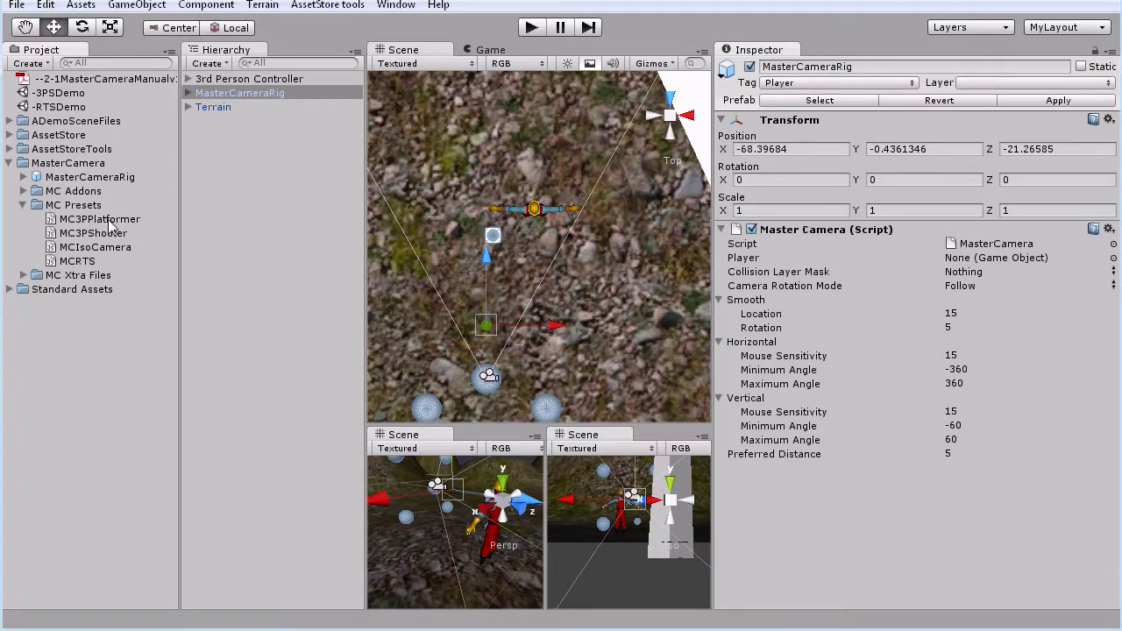
pyautogui.moveTo(107, 220); pyautogui.dragTo(273, 153)
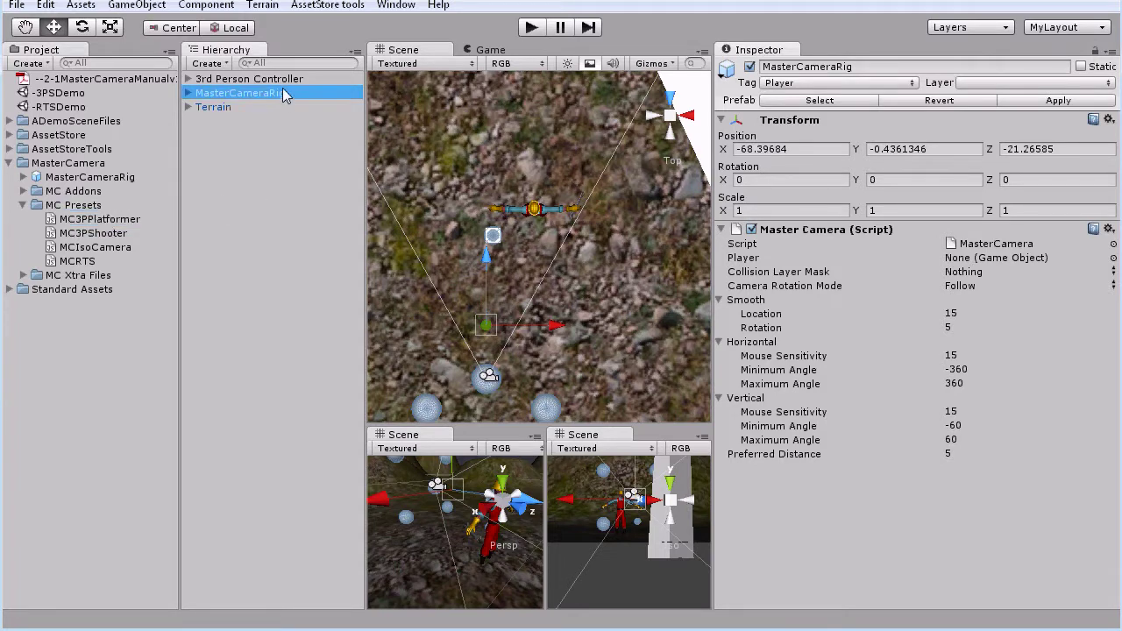
pyautogui.moveTo(286, 93); pyautogui.dragTo(286, 93)
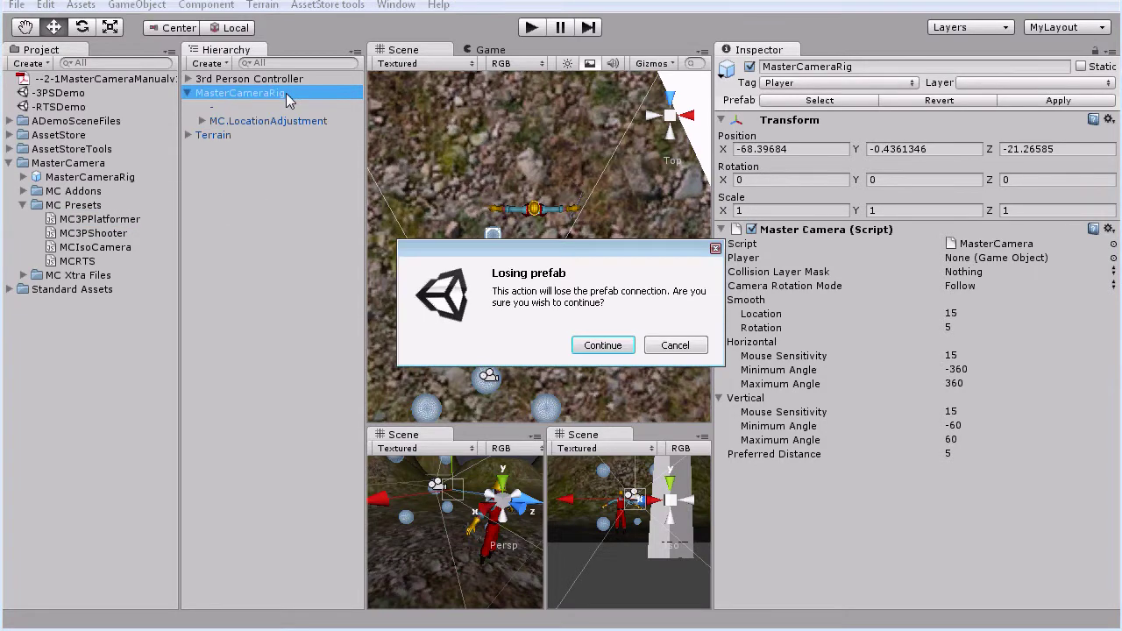
pyautogui.click(601, 343)
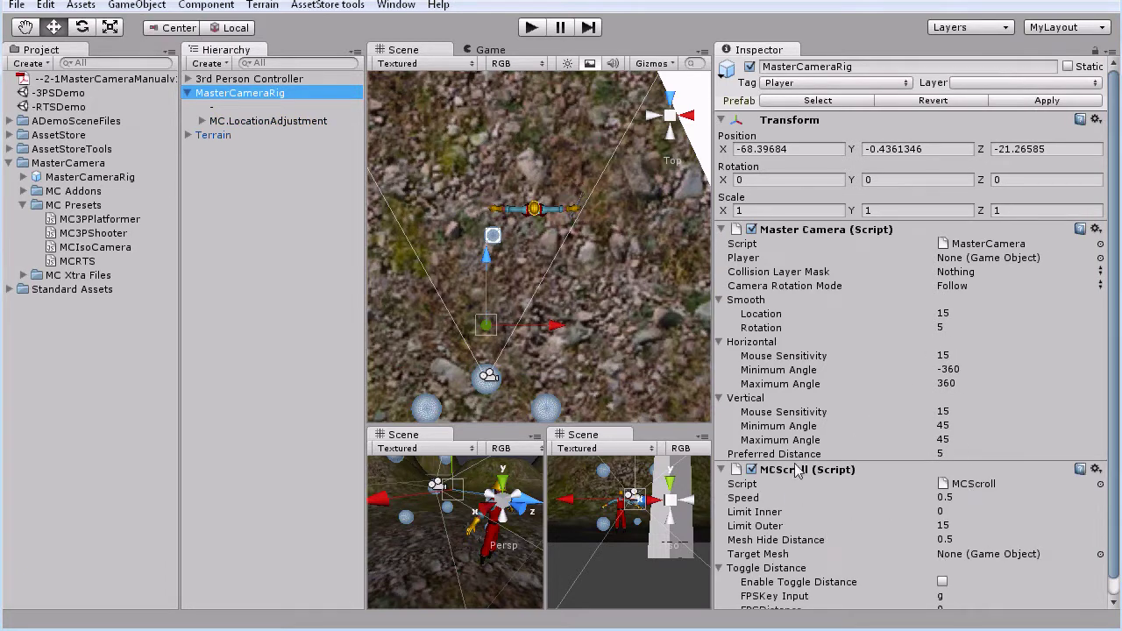
pyautogui.click(188, 93)
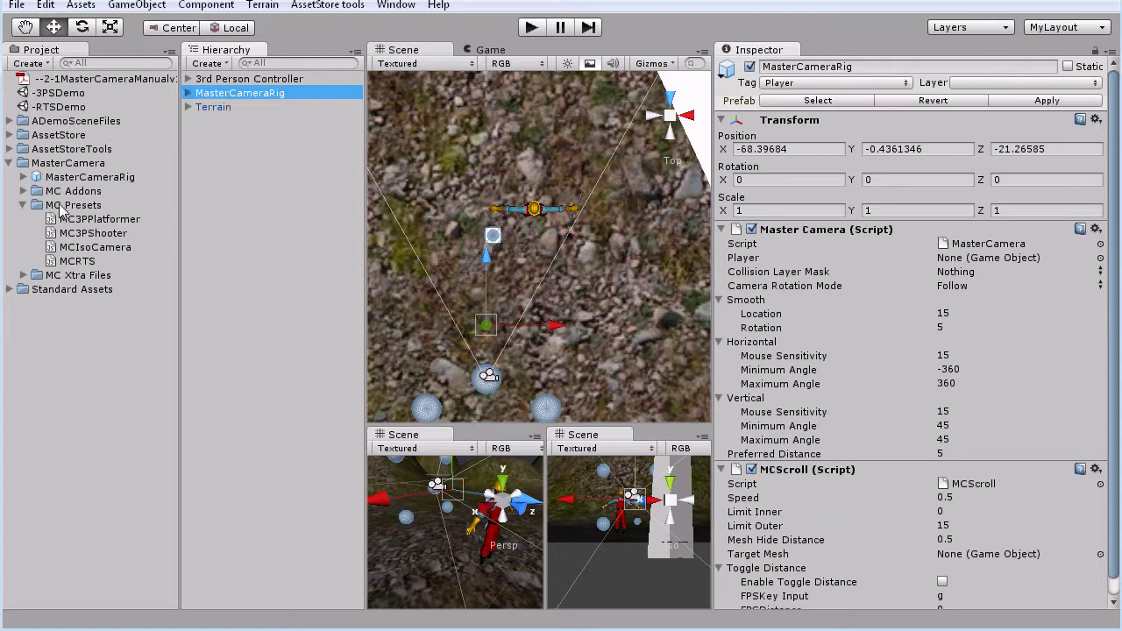
# Look at the MCScroll add-on script in the MC Addons folder
pyautogui.click(22, 191)
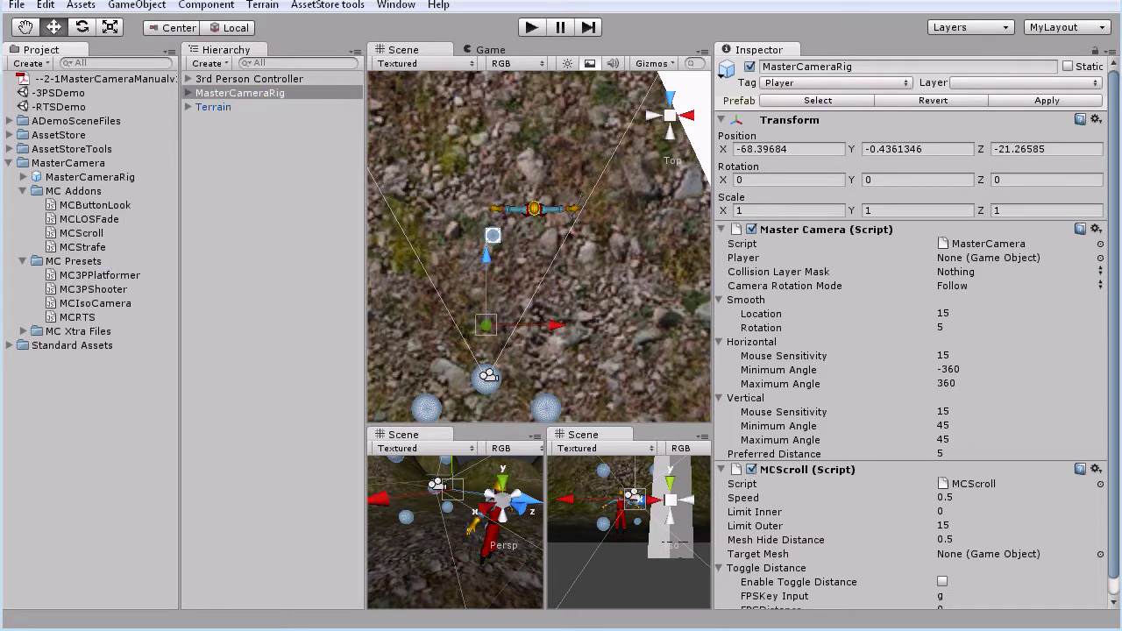
pyautogui.click(81, 233)
pyautogui.click(23, 191)
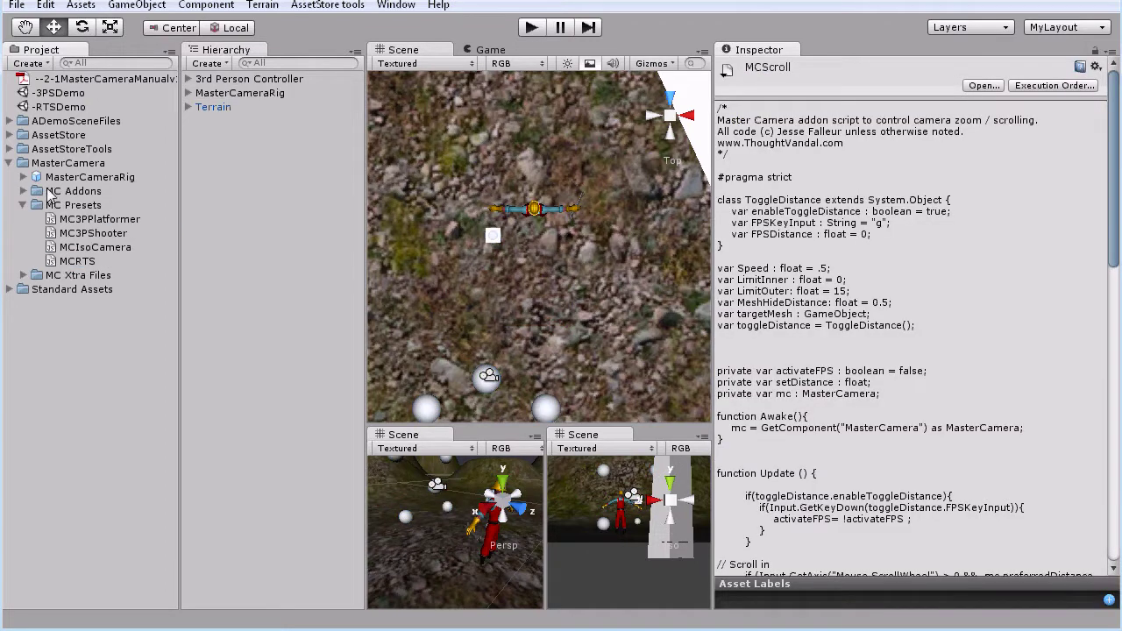
# Assign the 3rd Person Controller as the Player of the MasterCameraRig's Master Camera script
pyautogui.click(247, 93)
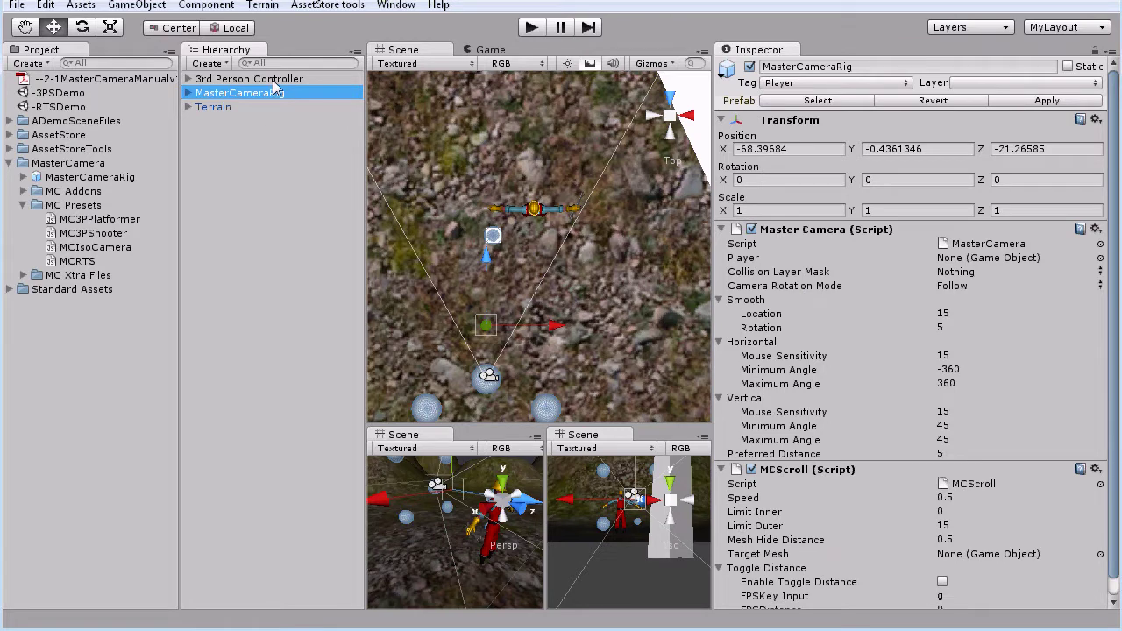
pyautogui.moveTo(267, 81); pyautogui.dragTo(996, 259)
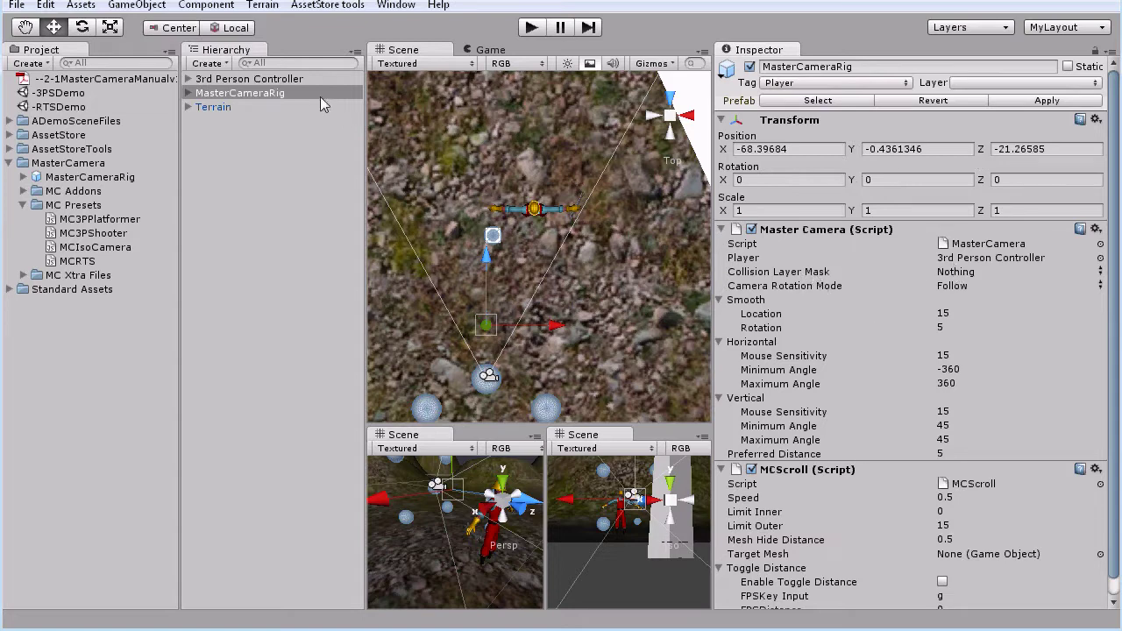
# Create a new layer named Player as User Layer 8
pyautogui.click(249, 79)
pyautogui.click(1026, 82)
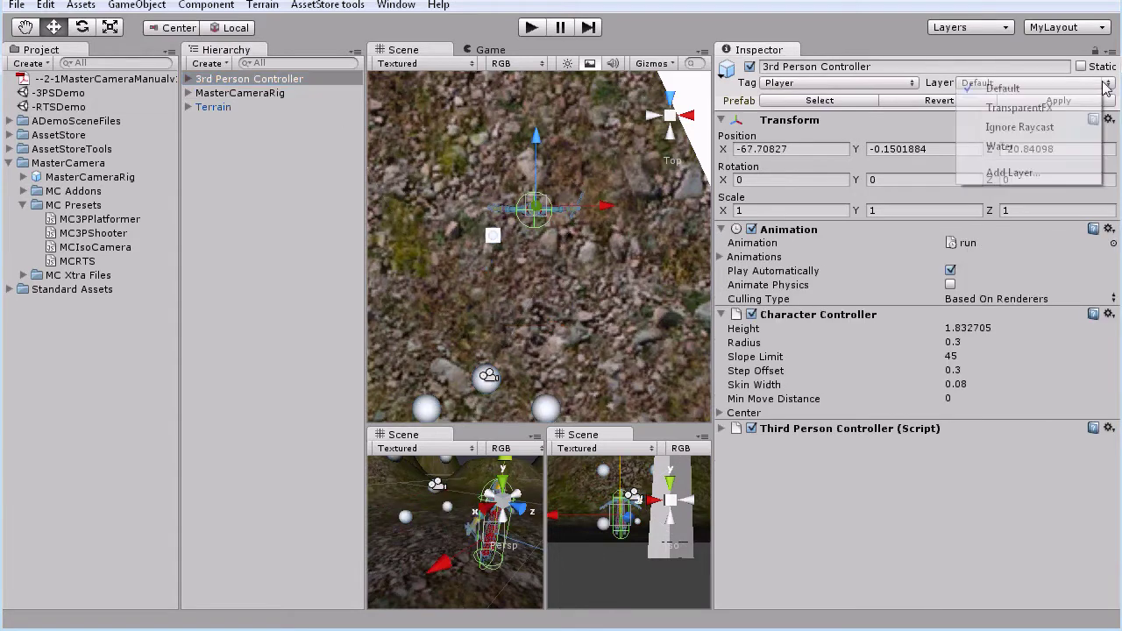
pyautogui.click(1015, 173)
pyautogui.click(965, 206)
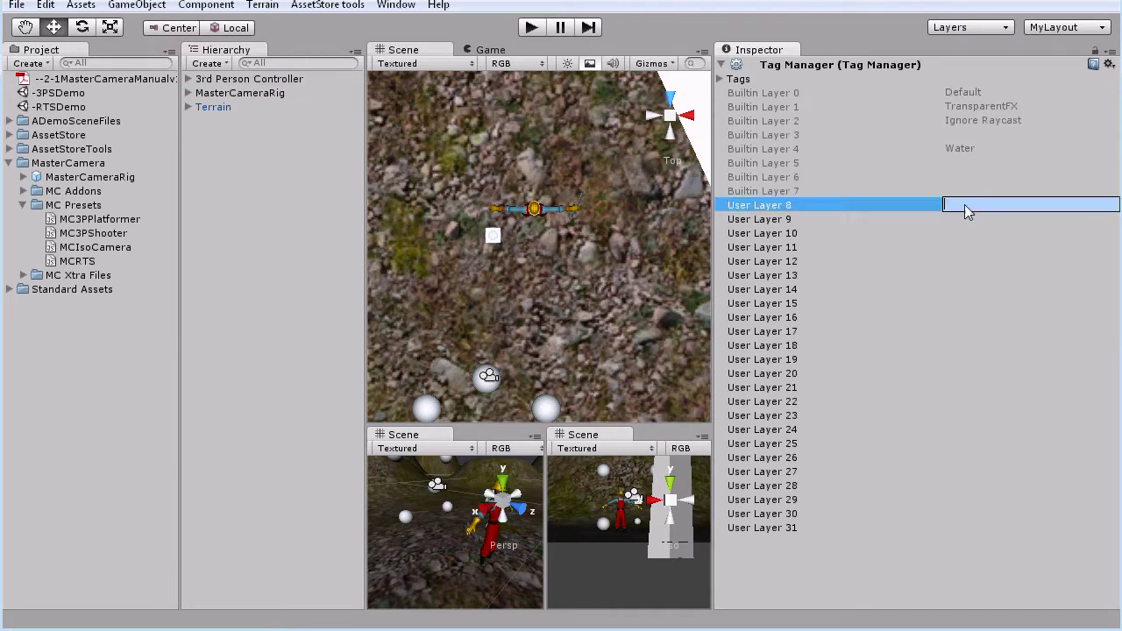
pyautogui.write('Player')
pyautogui.press('Return')
# Assign the Player layer to the 3rd Person Controller
pyautogui.click(281, 79)
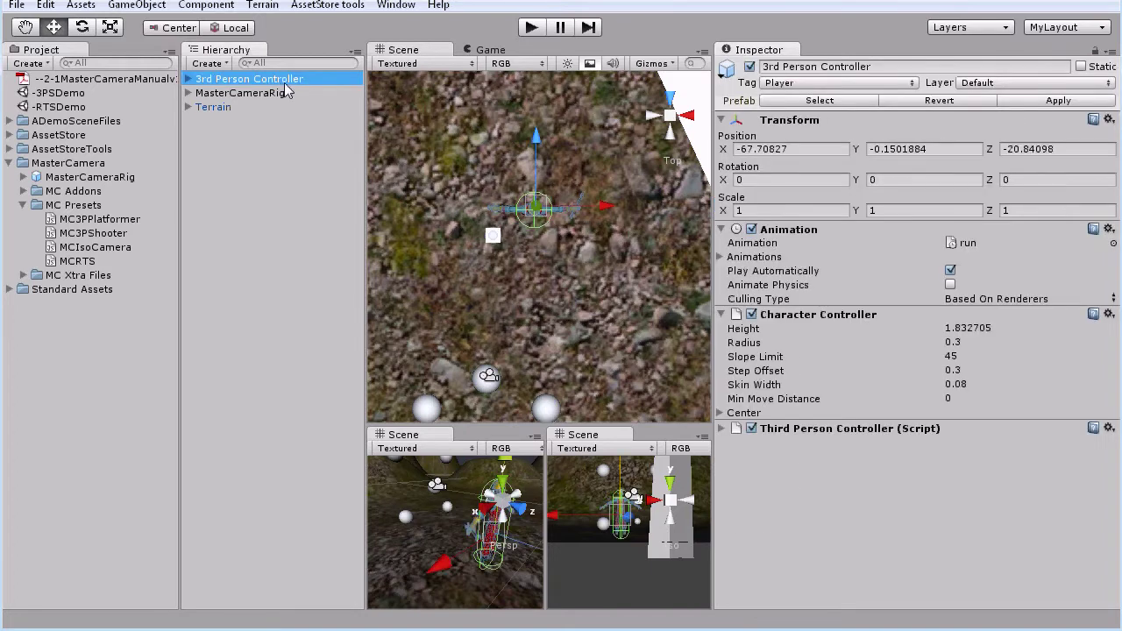
pyautogui.click(1044, 82)
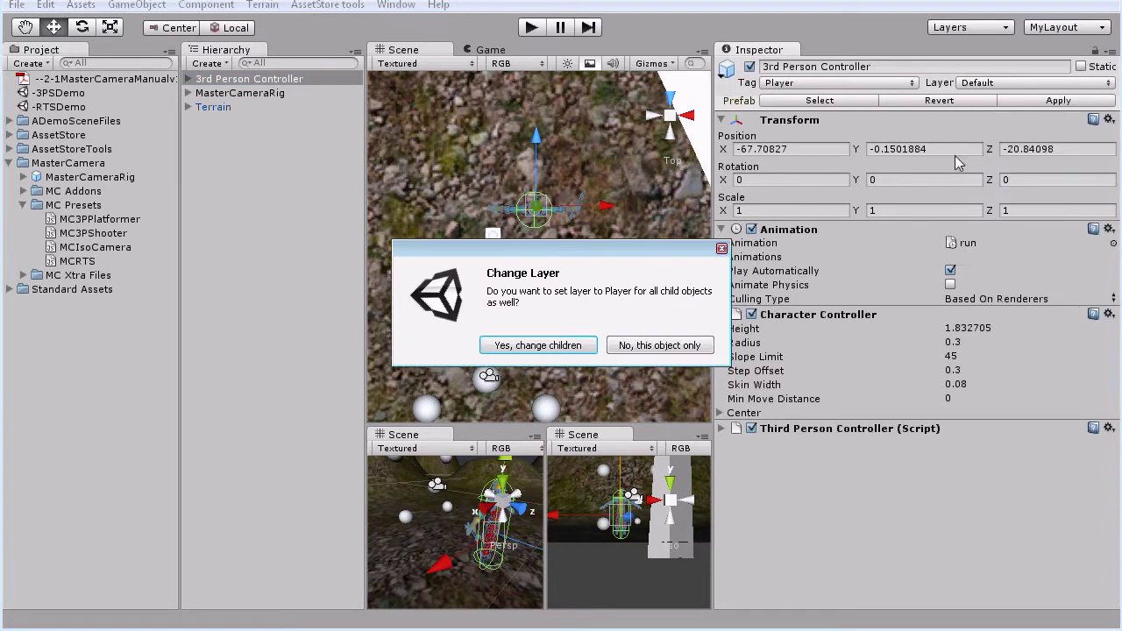
pyautogui.click(659, 345)
# Check the MasterCameraRig's layer and set its Collision Layer Mask to Everything except Player and TransparentFX
pyautogui.click(241, 93)
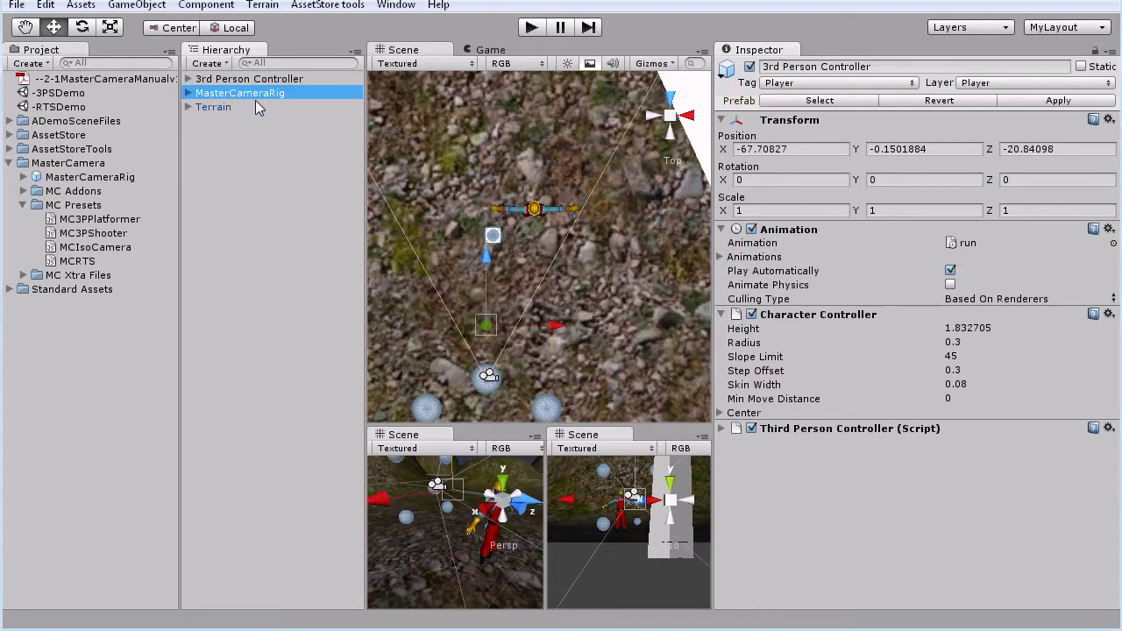
pyautogui.click(1032, 84)
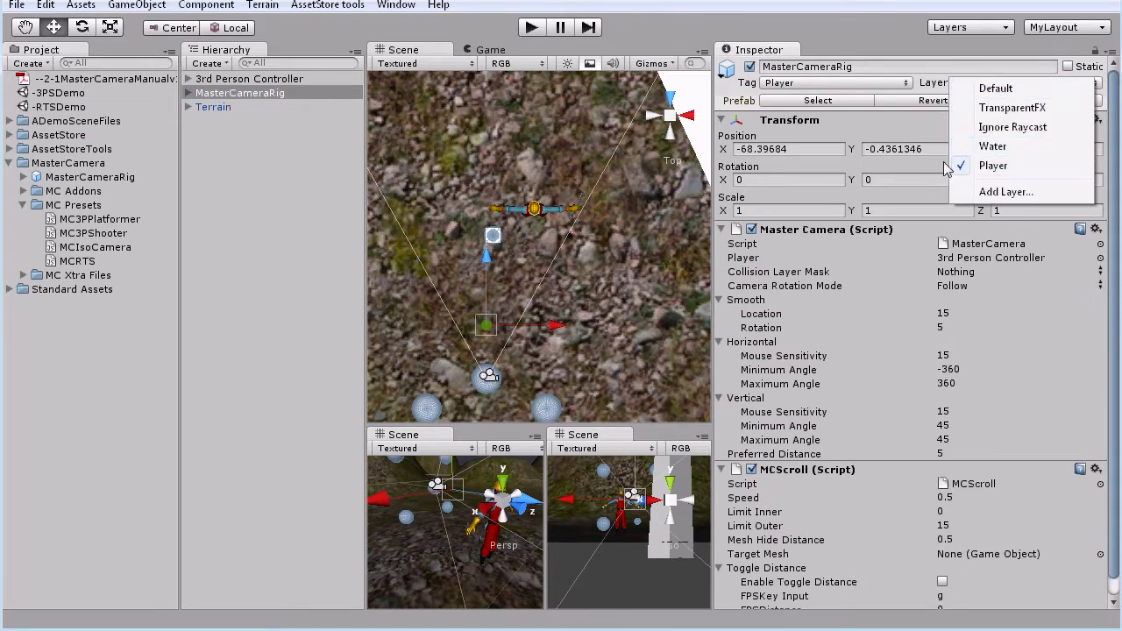
pyautogui.click(935, 88)
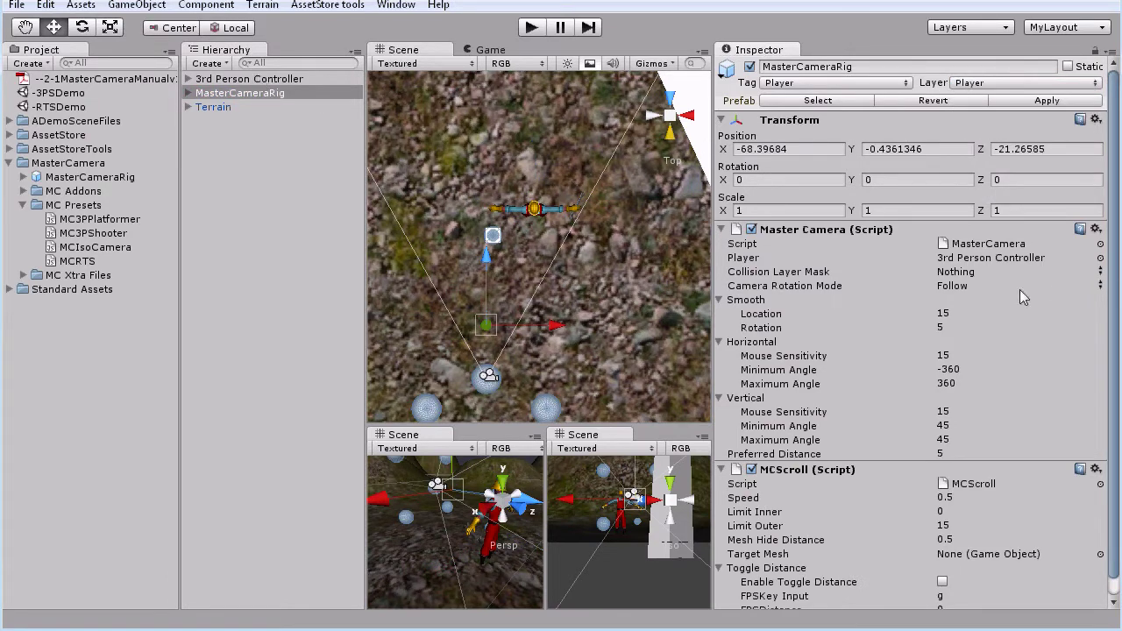
pyautogui.click(990, 272)
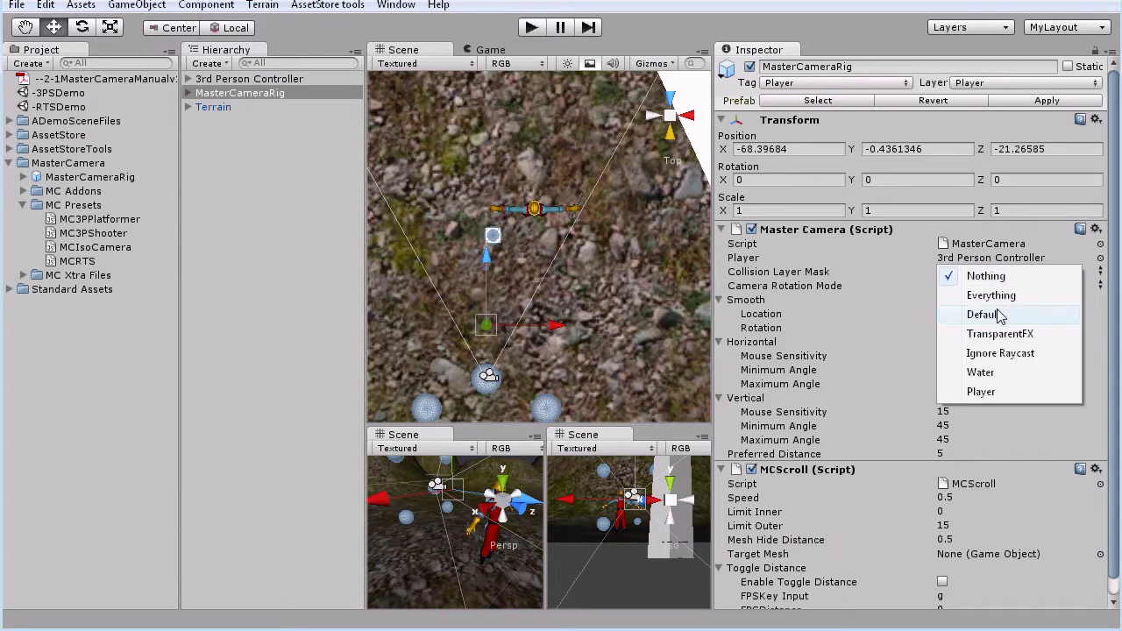
pyautogui.click(999, 296)
pyautogui.click(1021, 272)
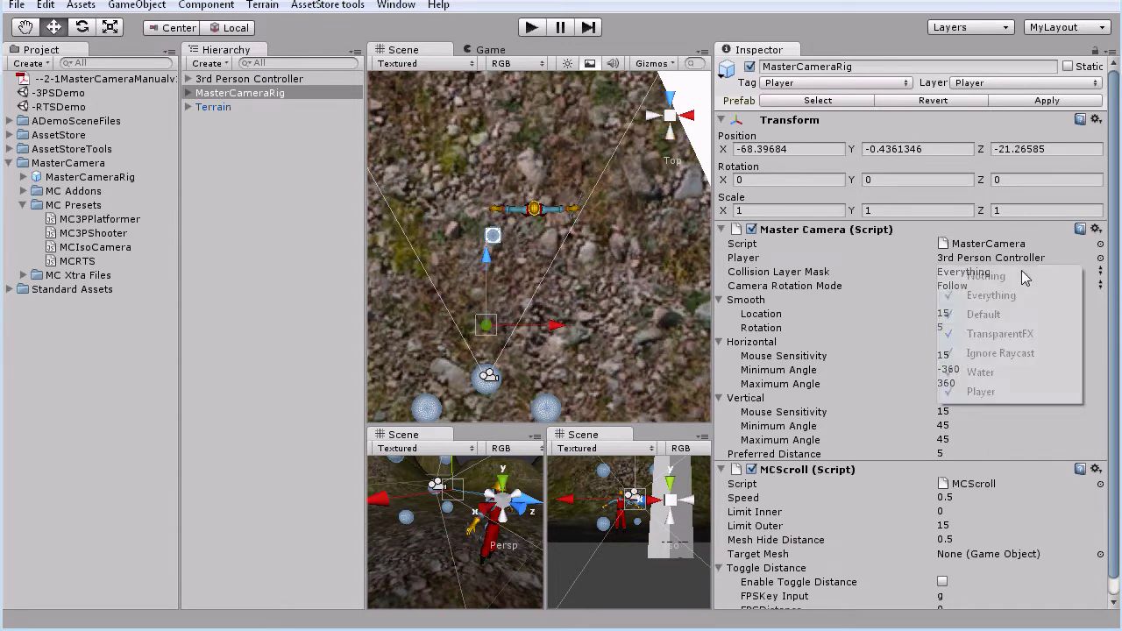
pyautogui.click(991, 395)
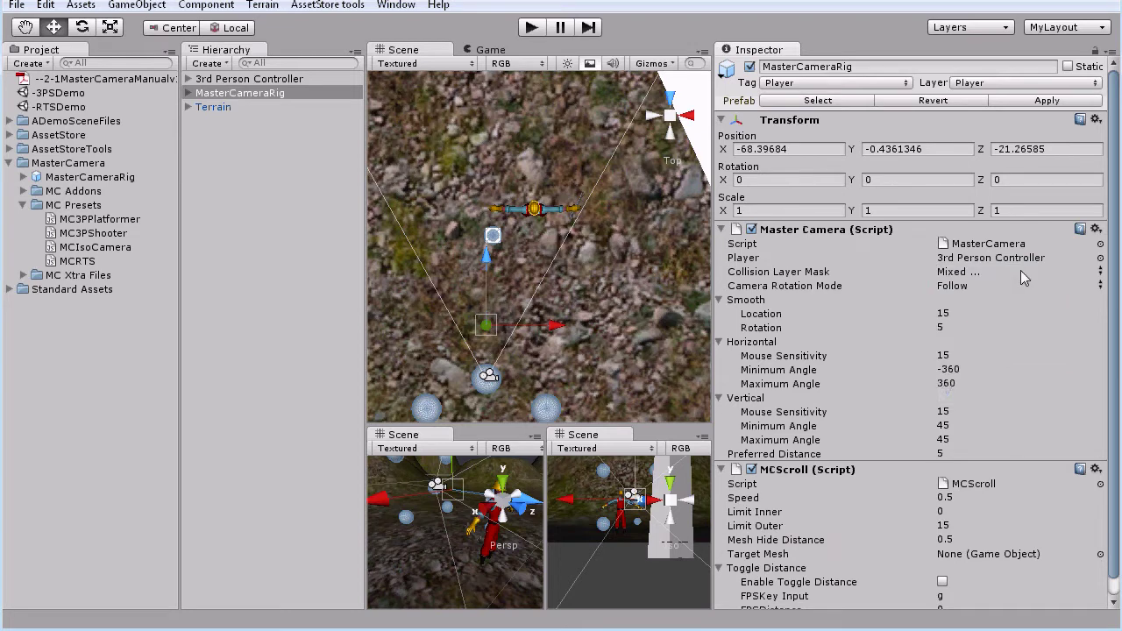
pyautogui.click(1020, 274)
pyautogui.click(1021, 337)
# Set the Target Mesh of the MasterCameraRig's MCScroll script to the character's Bip001 Pelvis
pyautogui.click(533, 213)
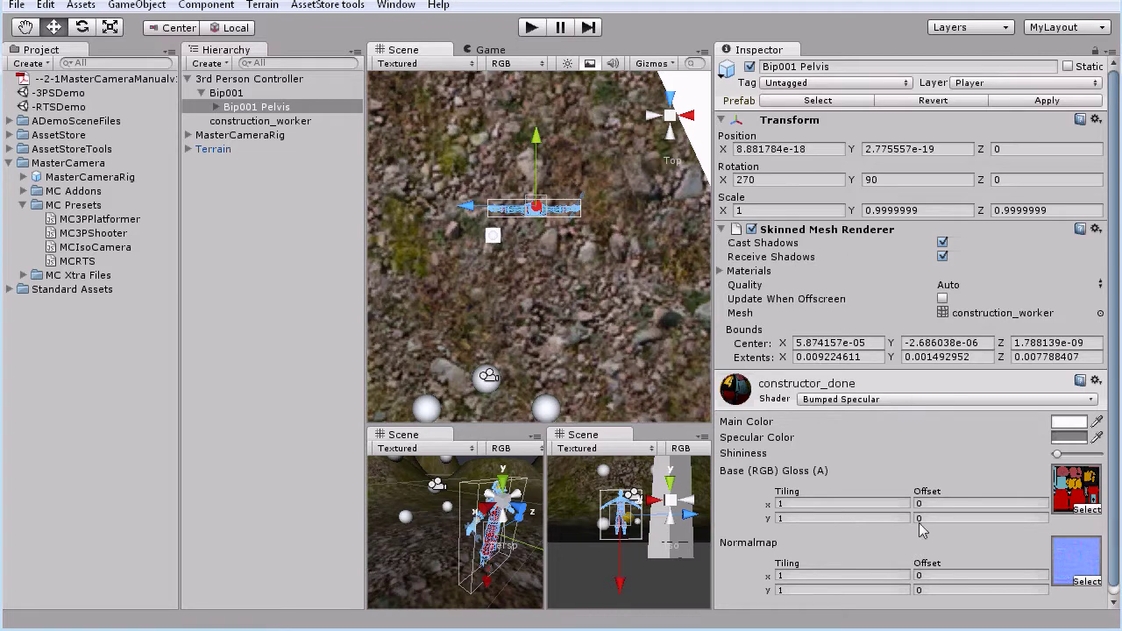
pyautogui.click(246, 135)
pyautogui.click(1017, 554)
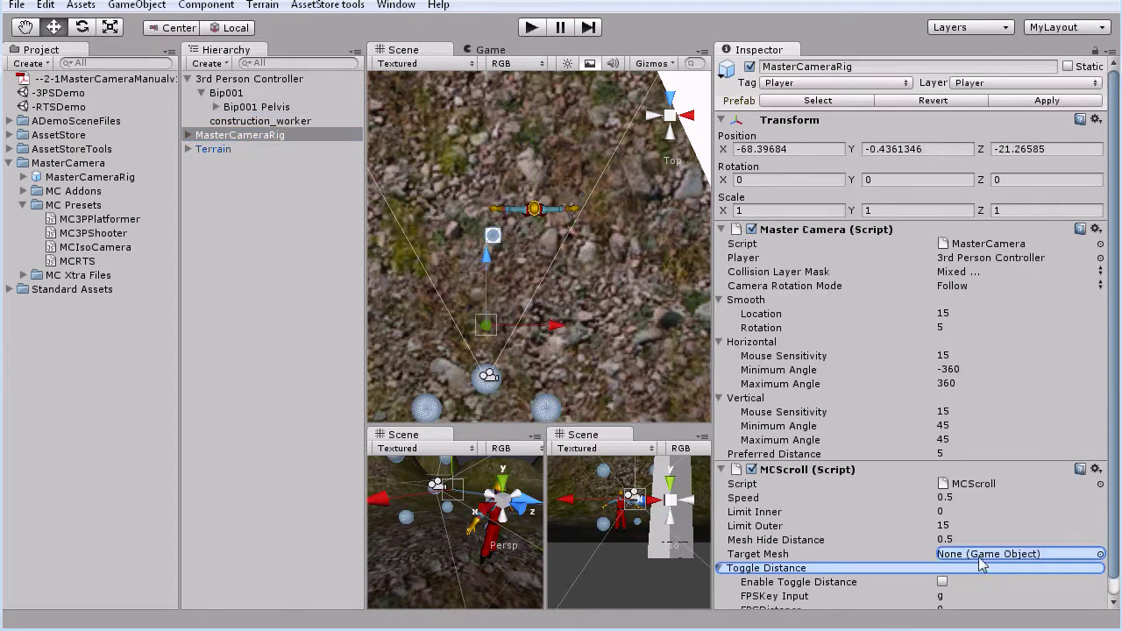
pyautogui.moveTo(981, 566); pyautogui.dragTo(983, 566)
pyautogui.scroll(-1, 995, 561)
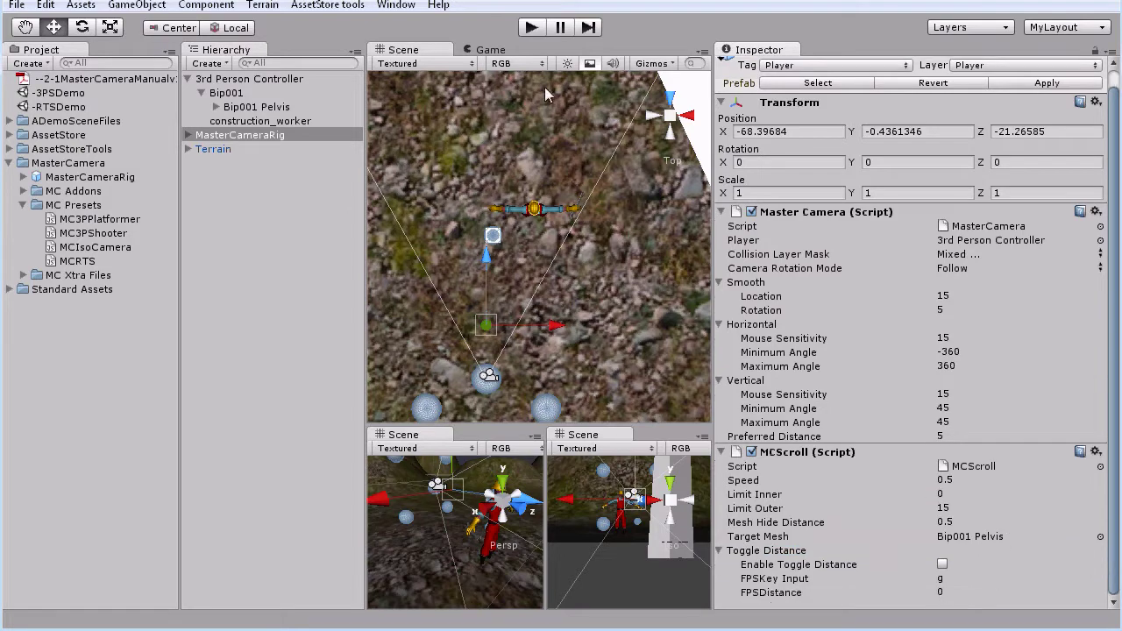
# Play the scene and zoom the camera in close to the character and back out
pyautogui.click(533, 28)
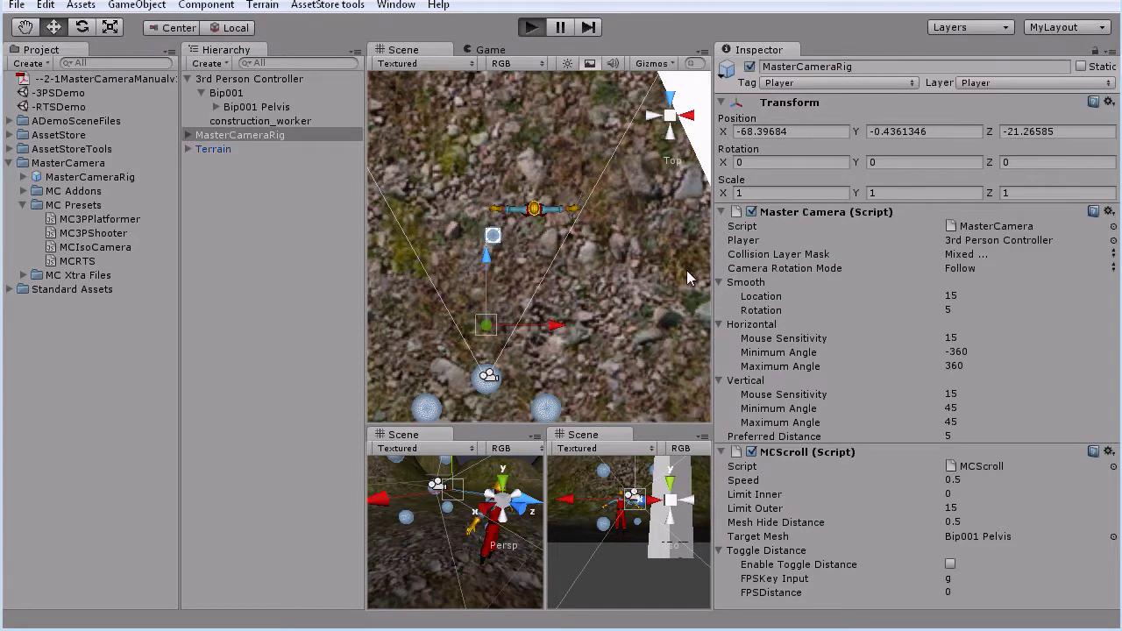
pyautogui.scroll(5, 688, 370)
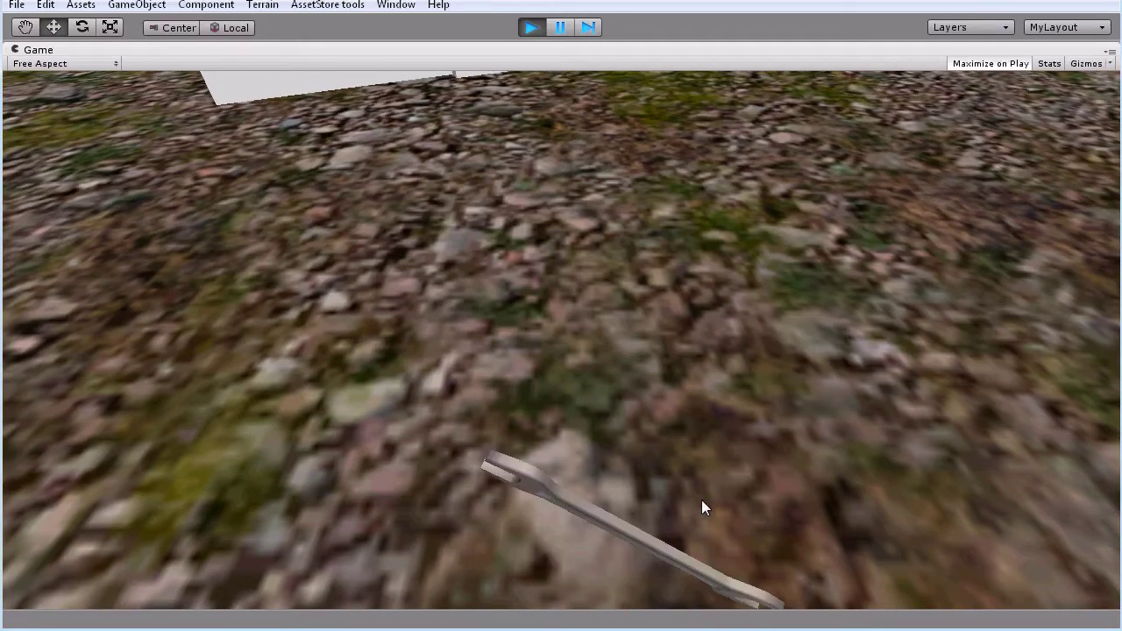
pyautogui.scroll(-5, 704, 508)
pyautogui.scroll(-5, 657, 429)
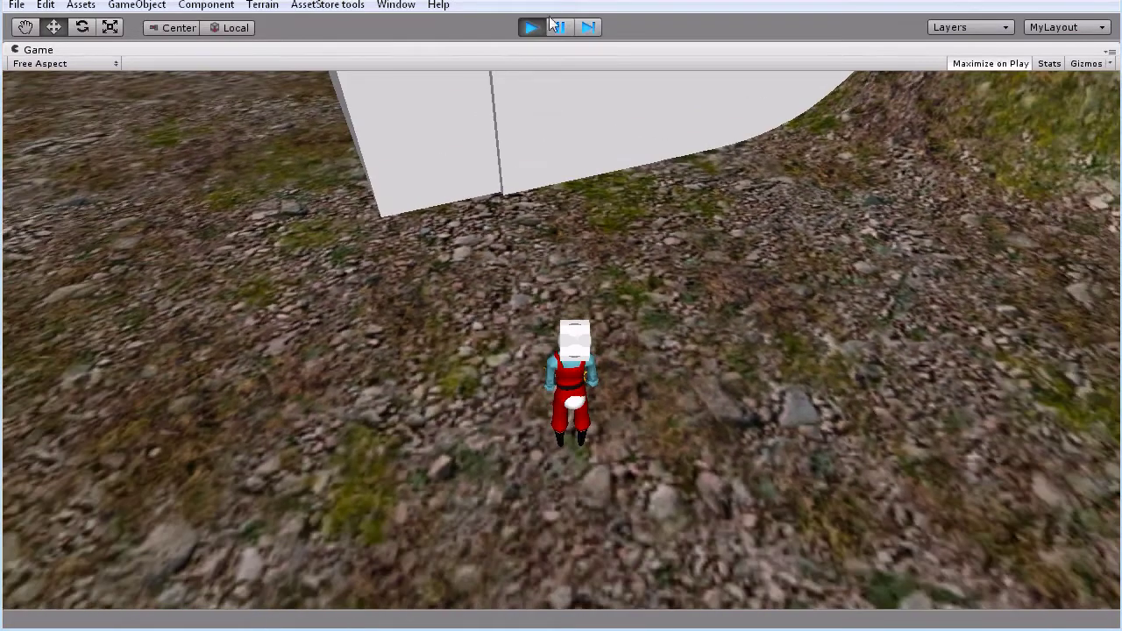
# Run the character forward and turn it in both directions to test how the camera follows
pyautogui.press('w')
pyautogui.press('d')
pyautogui.press('a')
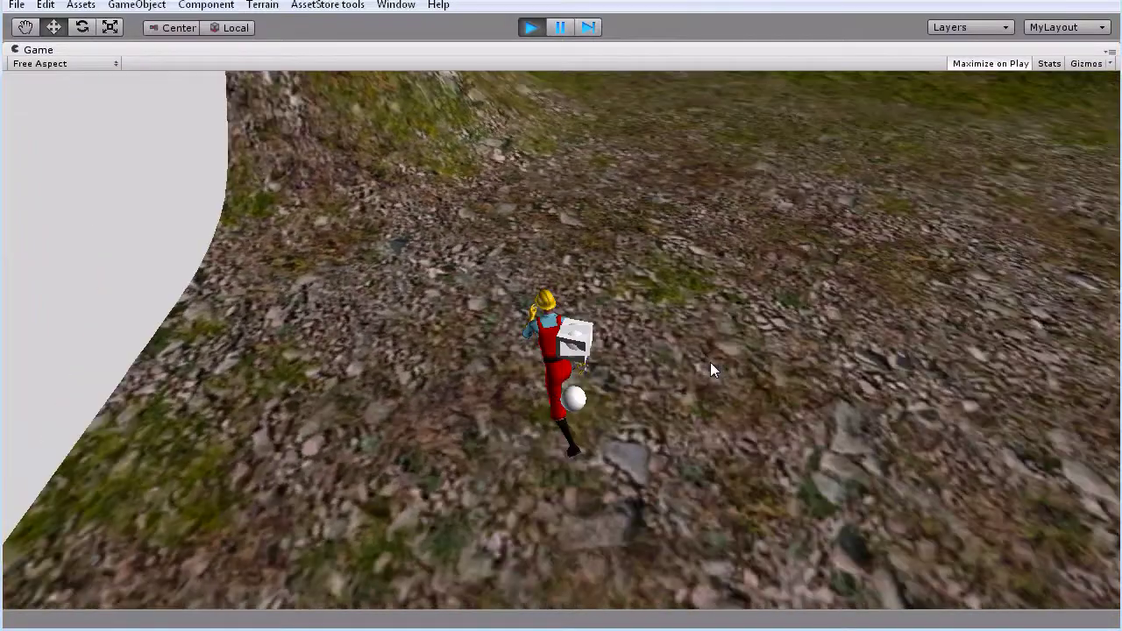
pyautogui.press('d')
pyautogui.press('d')
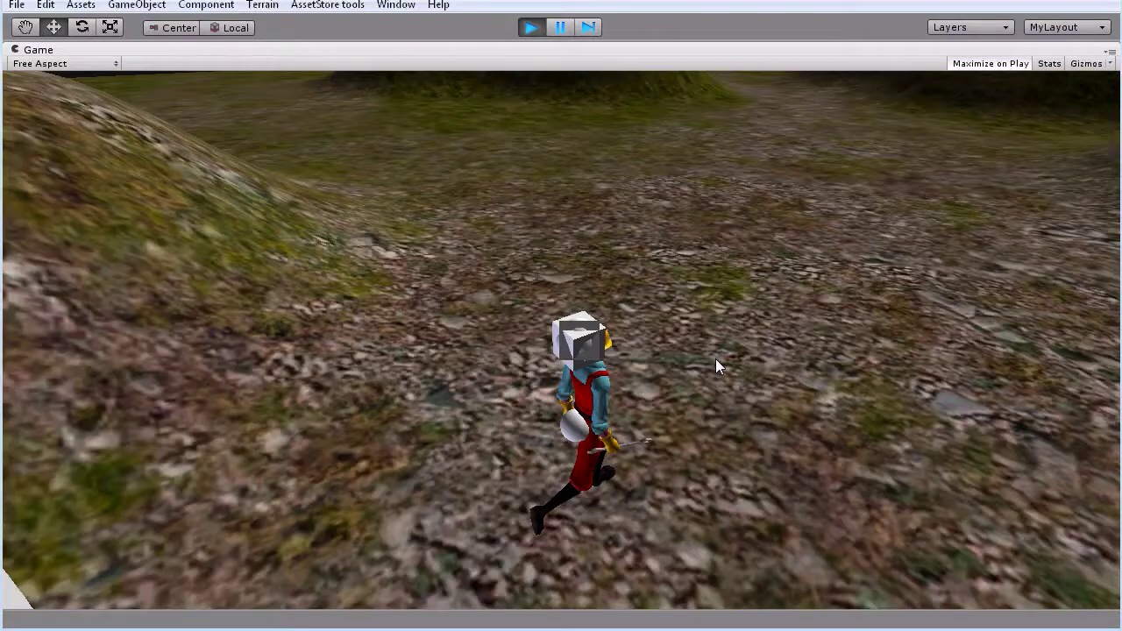
# Run the character back and forth with turns in both directions to test the camera, and stop playing the scene
pyautogui.press('s')
pyautogui.press('d')
pyautogui.press('s')
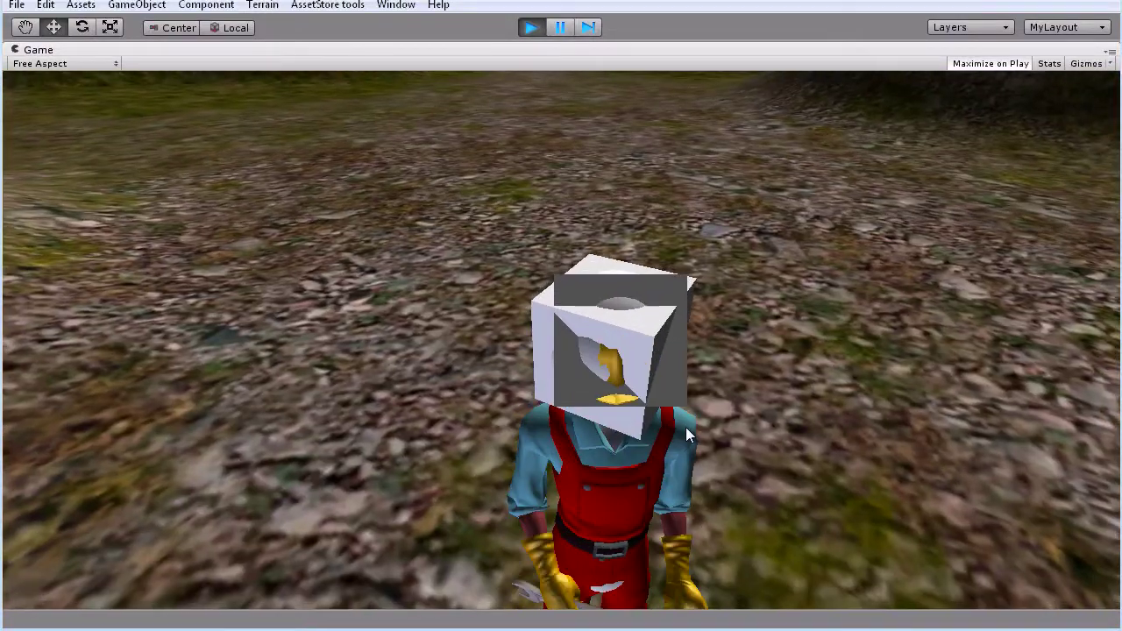
pyautogui.press('a')
pyautogui.press('w')
pyautogui.press('w')
pyautogui.press('a')
pyautogui.press('d')
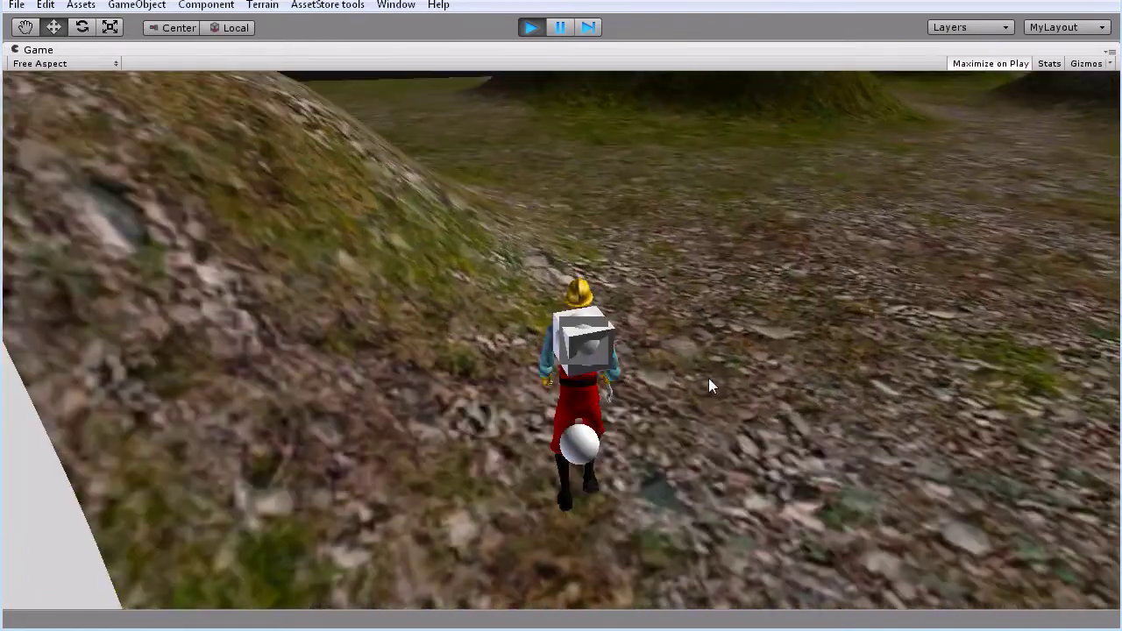
pyautogui.press('a')
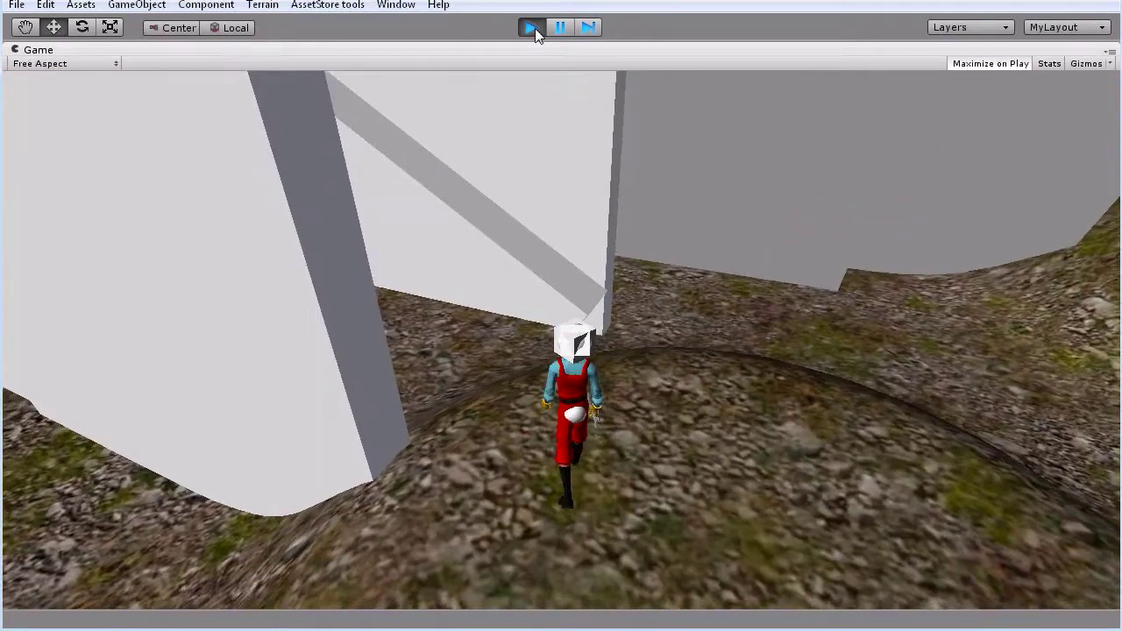
pyautogui.click(533, 29)
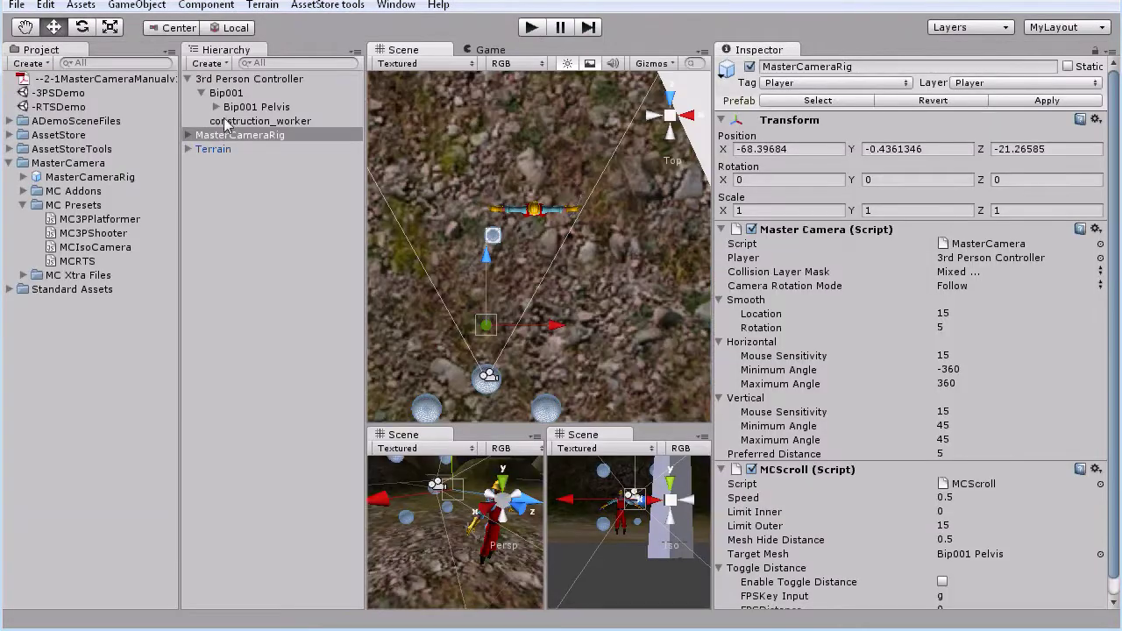
# Collapse the 3rd Person Controller hierarchy, filter the scene objects by "-" and delete all the matching rig helper meshes
pyautogui.click(203, 93)
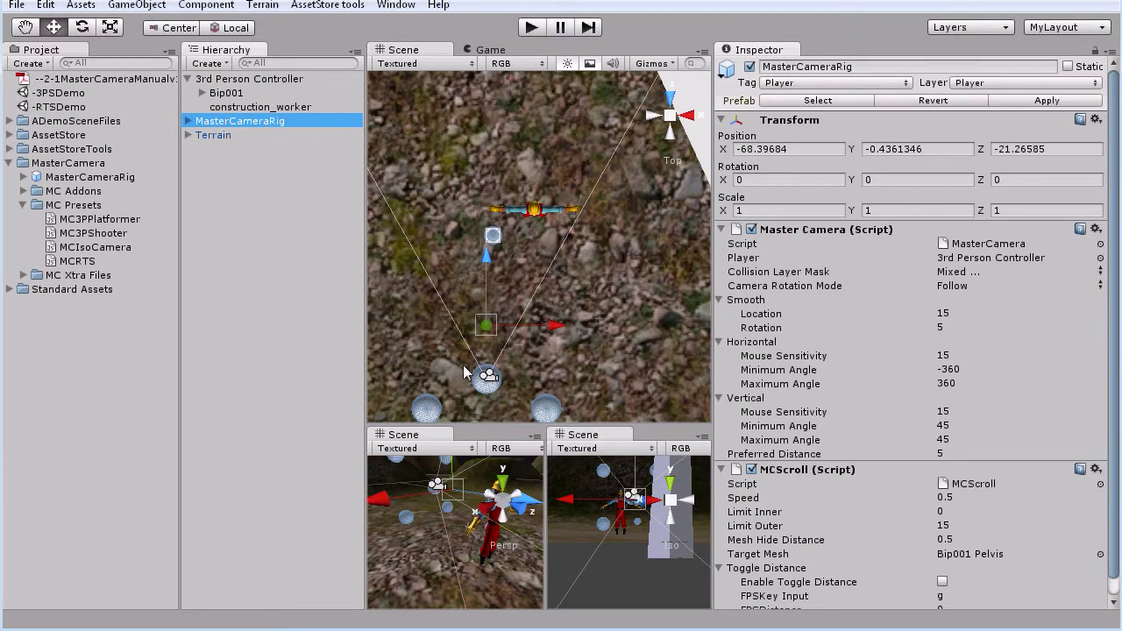
pyautogui.click(202, 93)
pyautogui.click(195, 78)
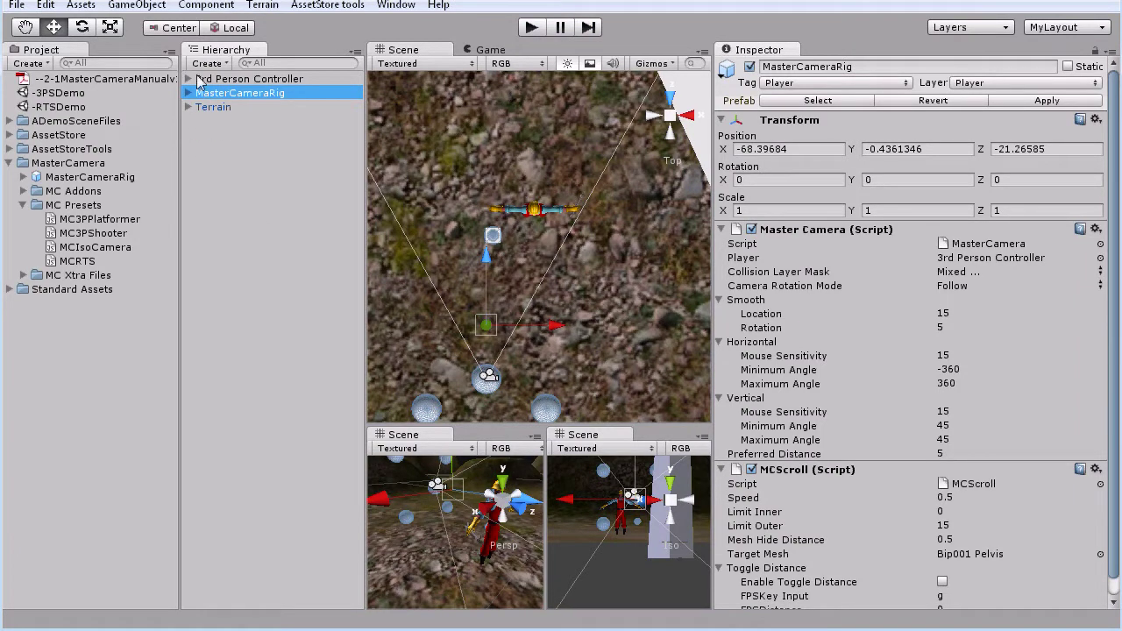
pyautogui.write('-')
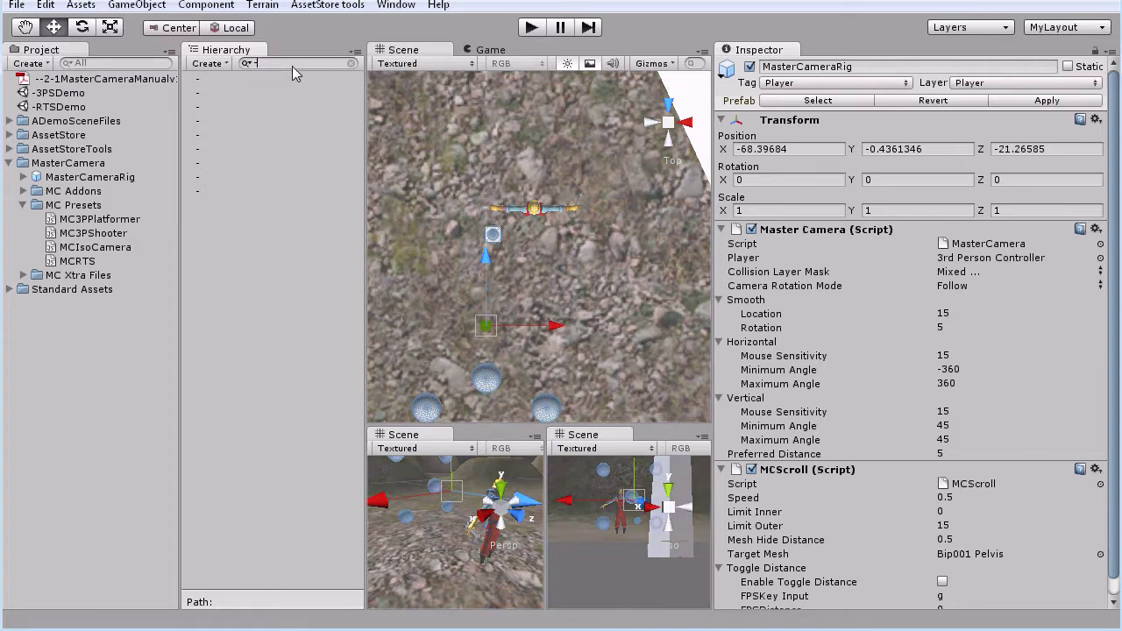
pyautogui.click(229, 77)
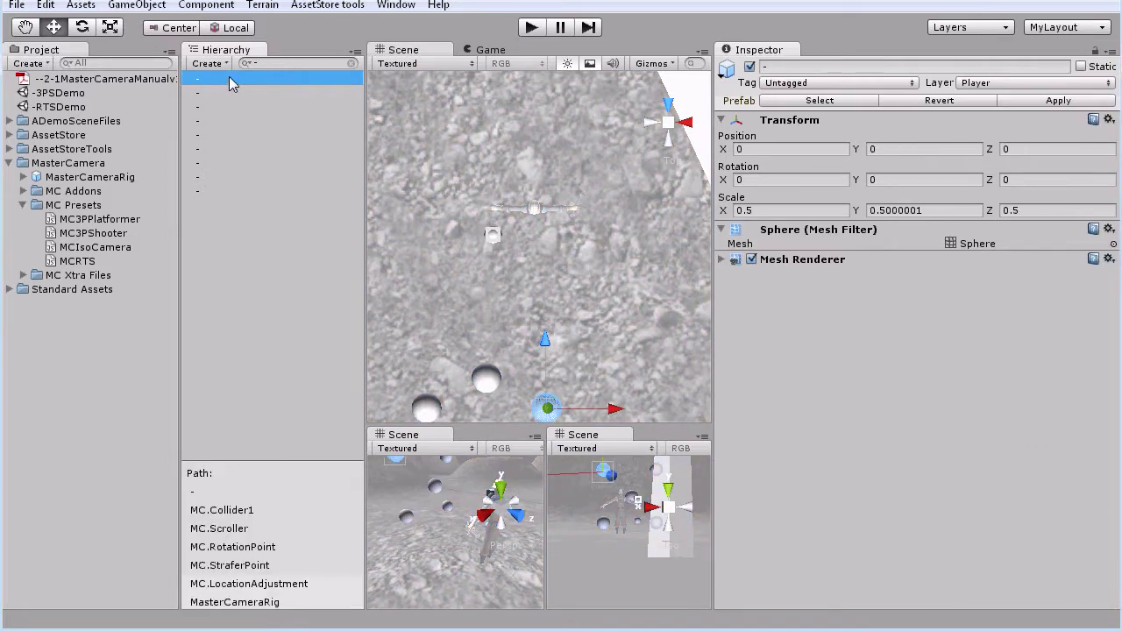
pyautogui.keyDown('shift'); pyautogui.click(215, 190); pyautogui.keyUp('shift')
pyautogui.rightClick(226, 189)
pyautogui.click(272, 259)
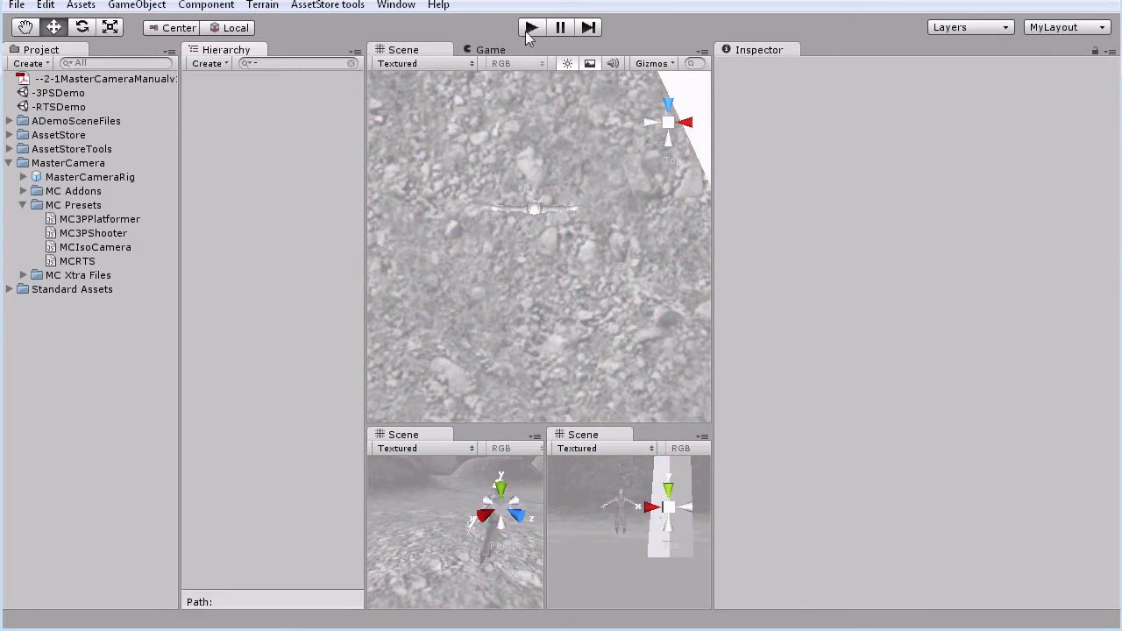
# Play the scene and run the character over the terrain, between the walls and up the ramp to test the camera
pyautogui.click(531, 27)
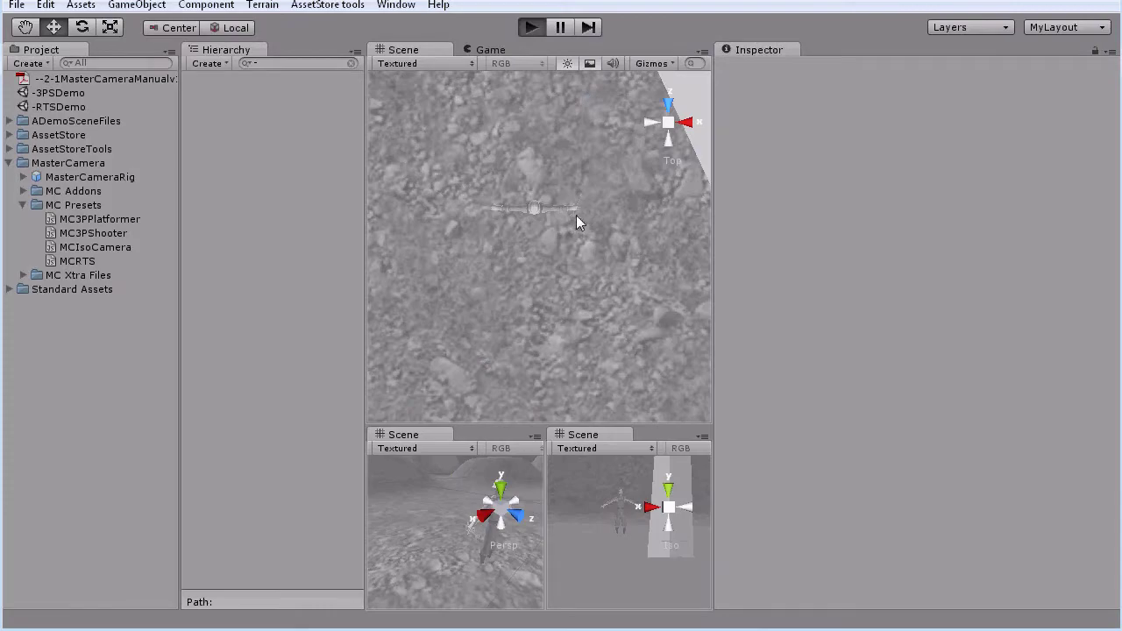
pyautogui.press('w')
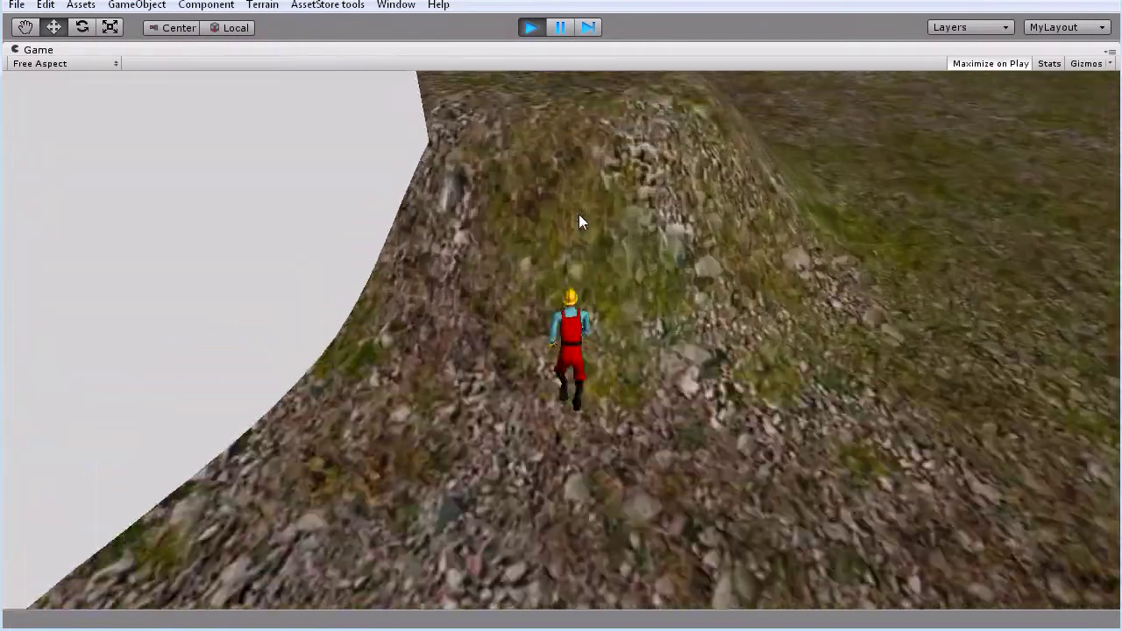
pyautogui.press('d')
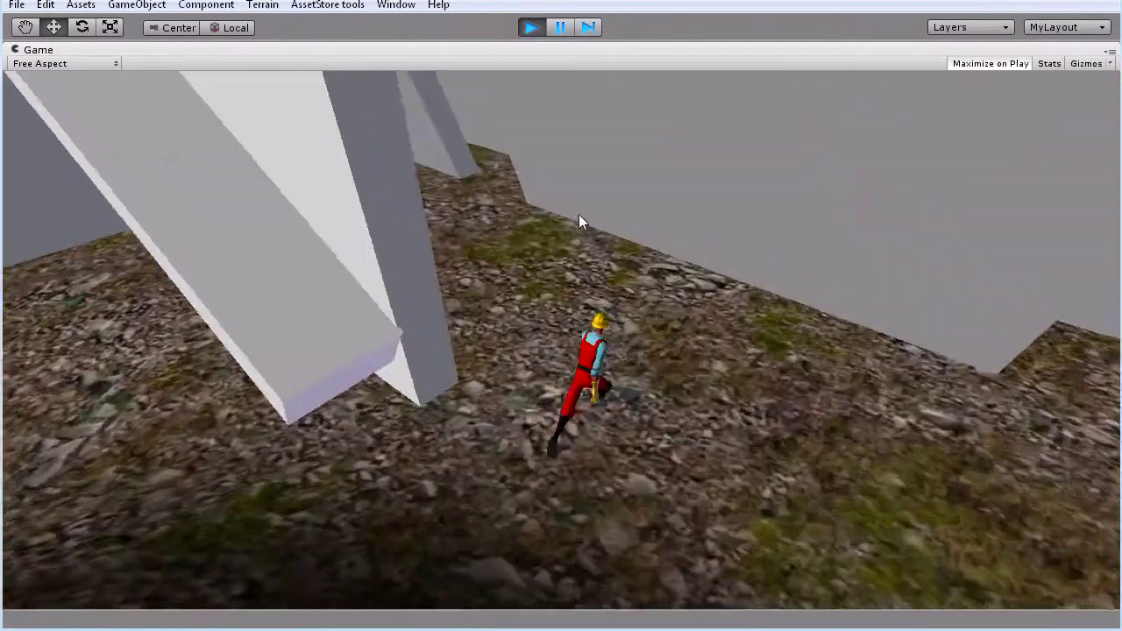
pyautogui.press('d')
pyautogui.press('w')
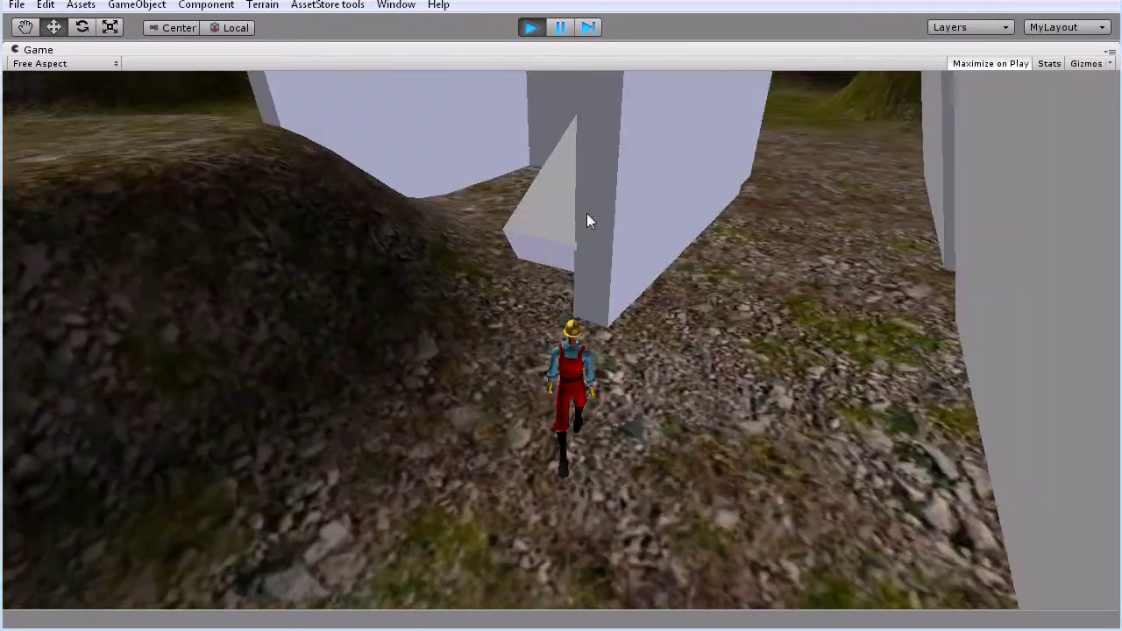
pyautogui.press('space')
pyautogui.press('w')
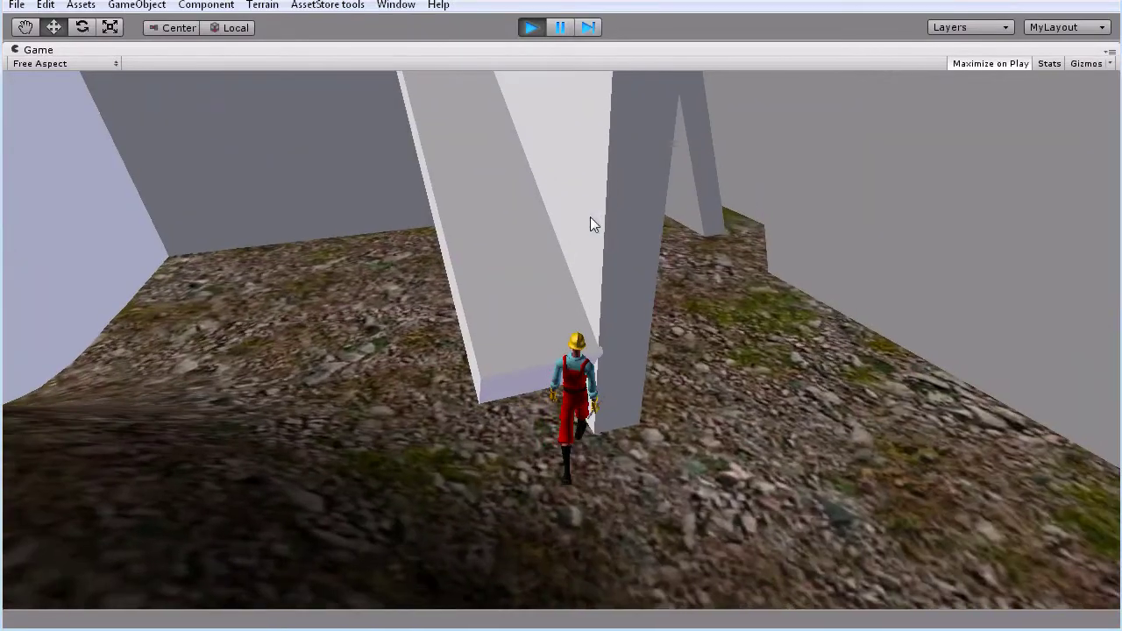
pyautogui.press('space')
pyautogui.press('w')
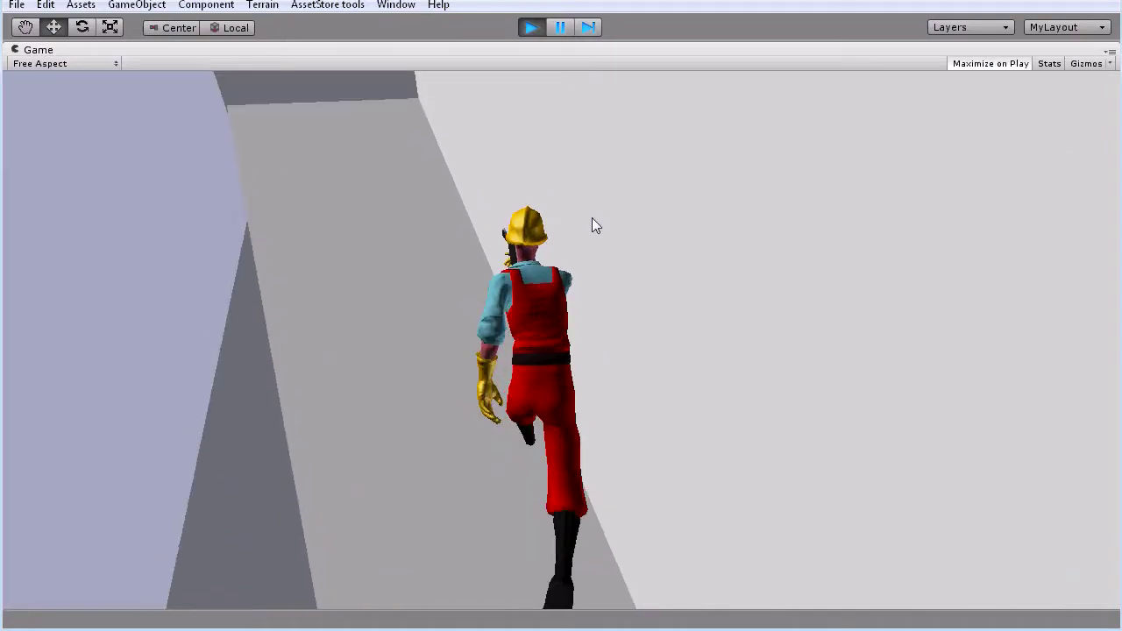
pyautogui.press('space')
pyautogui.press('w')
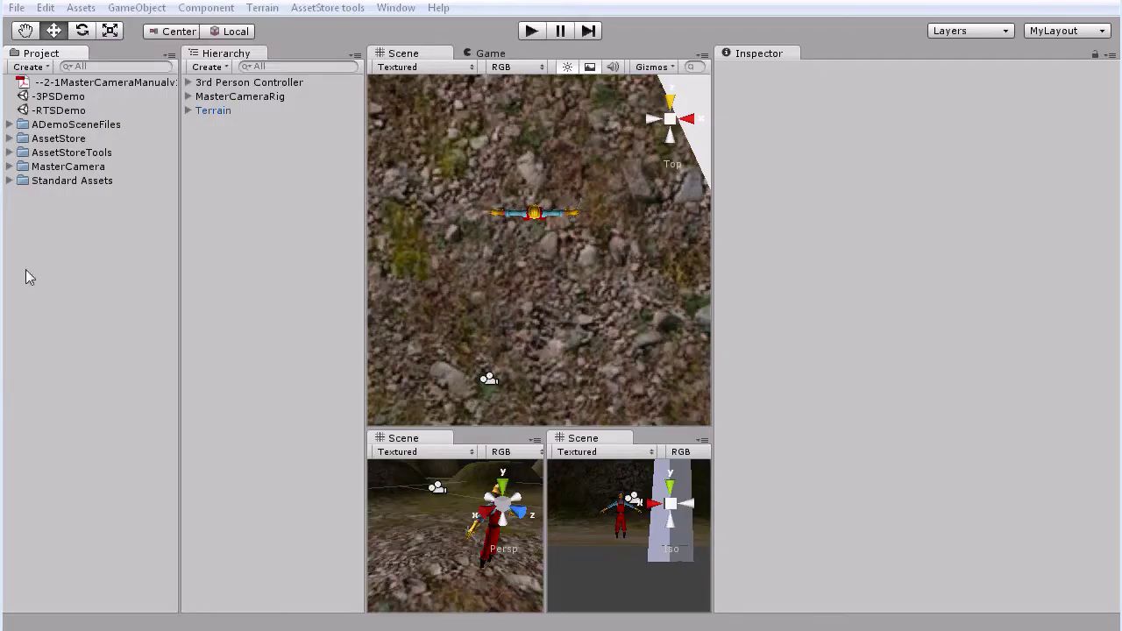
# Create a new scene without saving the changes to the current one
pyautogui.click(16, 7)
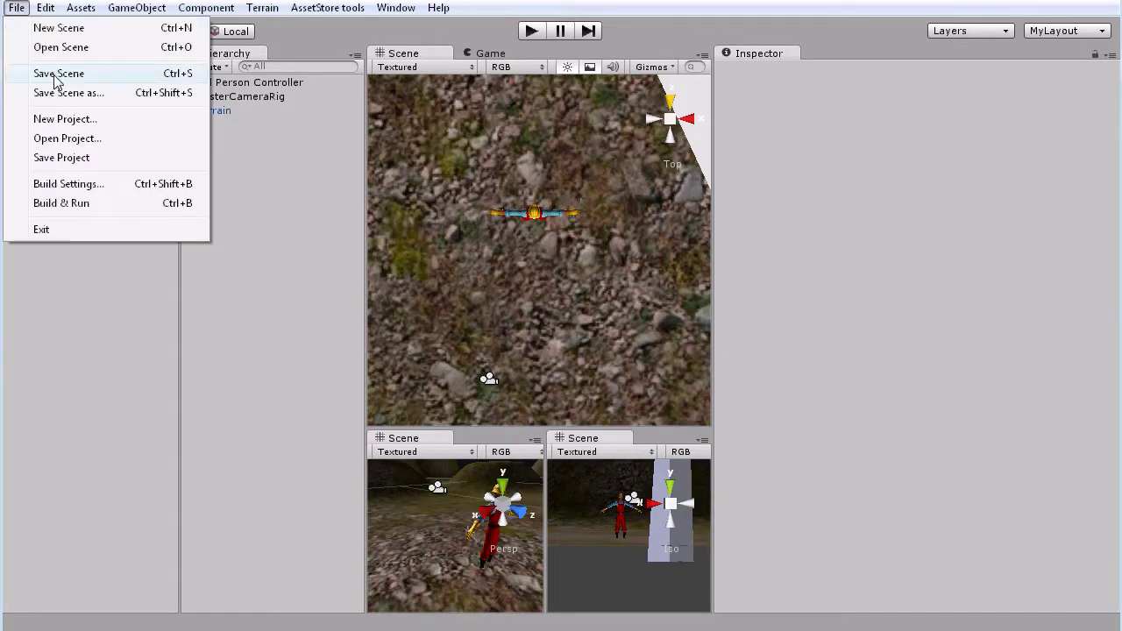
pyautogui.click(53, 28)
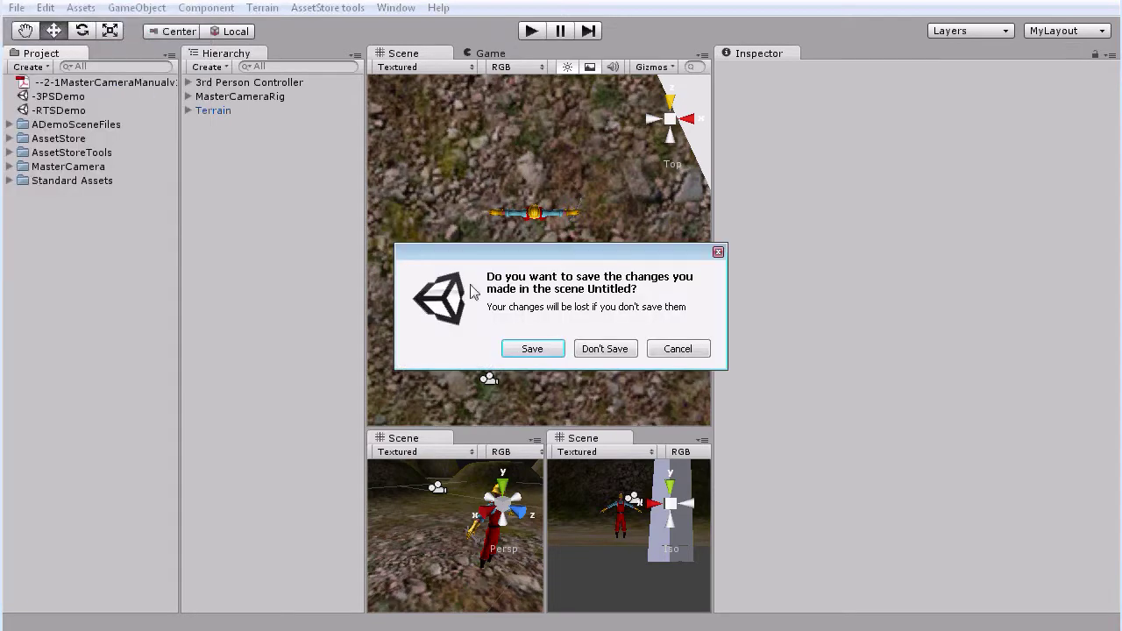
pyautogui.click(596, 349)
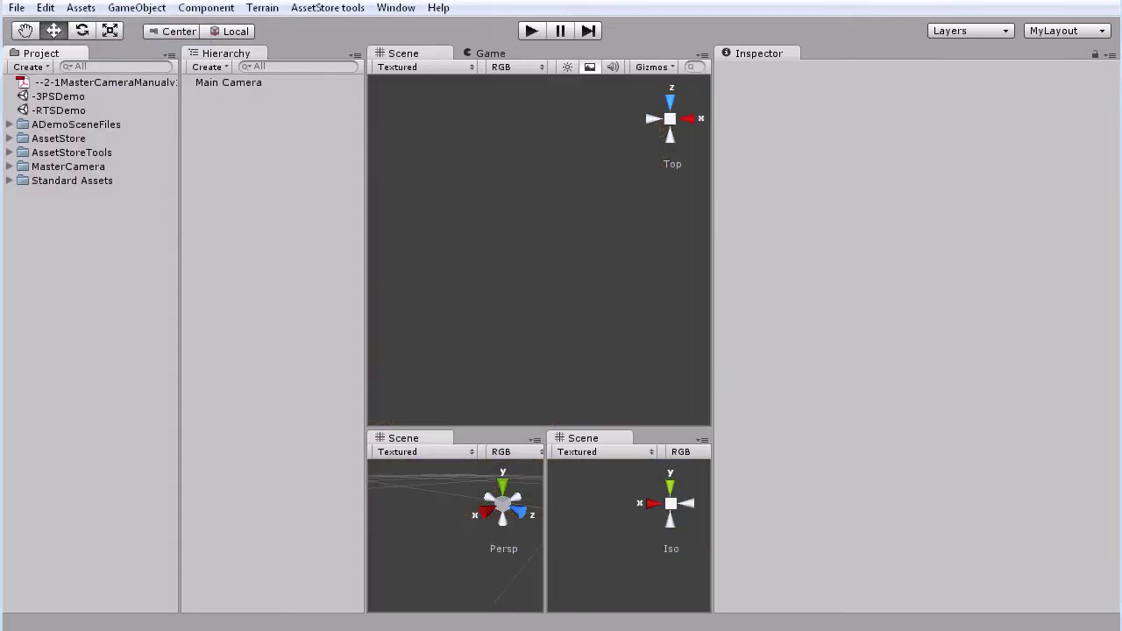
# Place the Terrain prefab from the ADemoSceneFiles folder in the scene
pyautogui.click(9, 138)
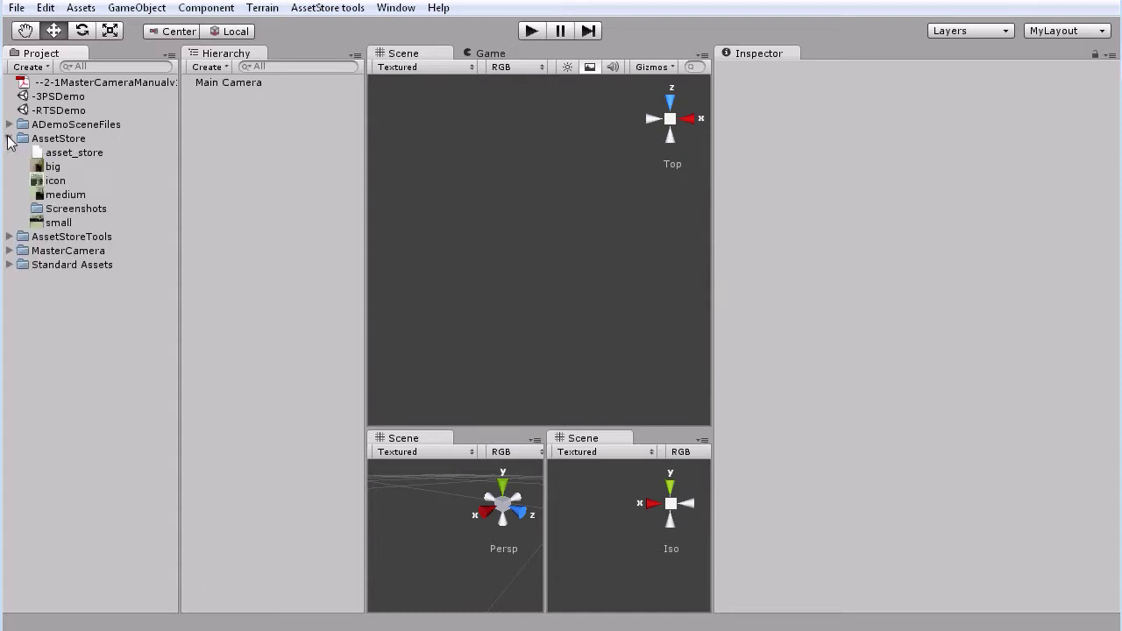
pyautogui.click(9, 138)
pyautogui.click(8, 124)
pyautogui.click(53, 152)
pyautogui.moveTo(50, 155); pyautogui.dragTo(517, 198)
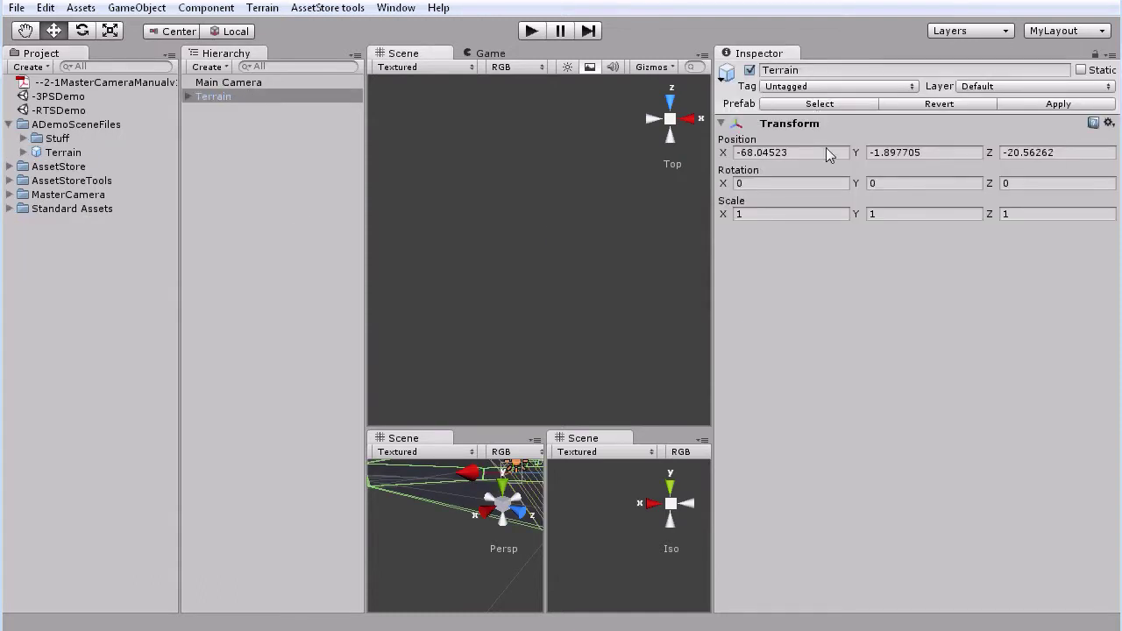
# Set the Terrain's position to X 0, Y 0, Z 0
pyautogui.moveTo(827, 155); pyautogui.dragTo(470, 104)
pyautogui.write('0')
pyautogui.press('Tab')
pyautogui.write('0')
pyautogui.press('Tab')
pyautogui.write('0')
pyautogui.press('Return')
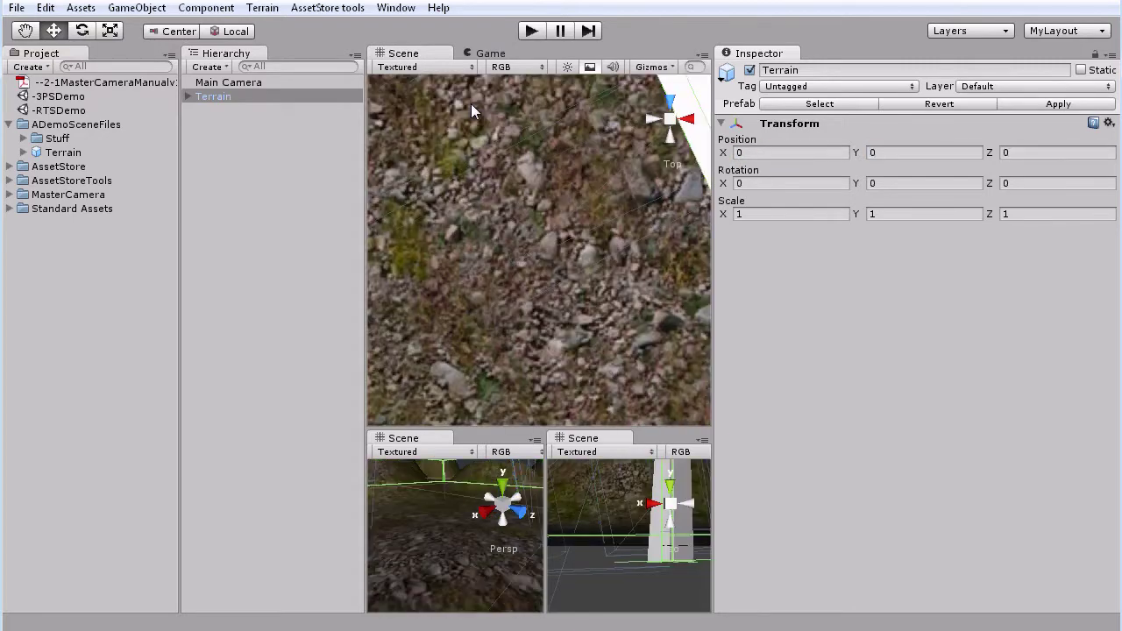
# Delete the default Main Camera from the scene
pyautogui.click(244, 81)
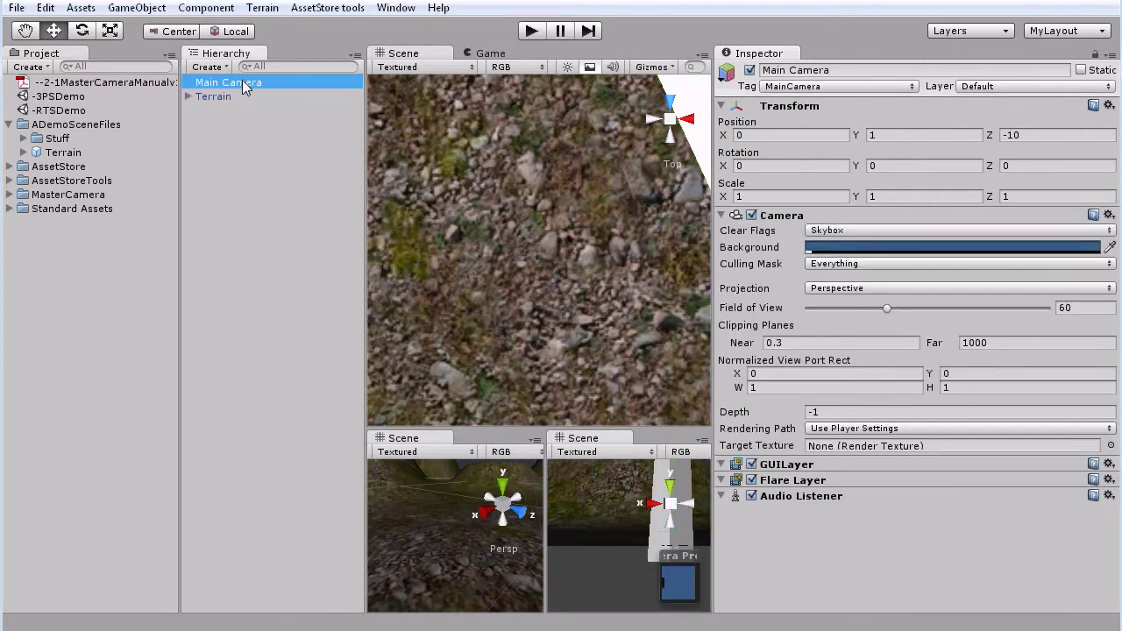
pyautogui.rightClick(244, 81)
pyautogui.click(289, 187)
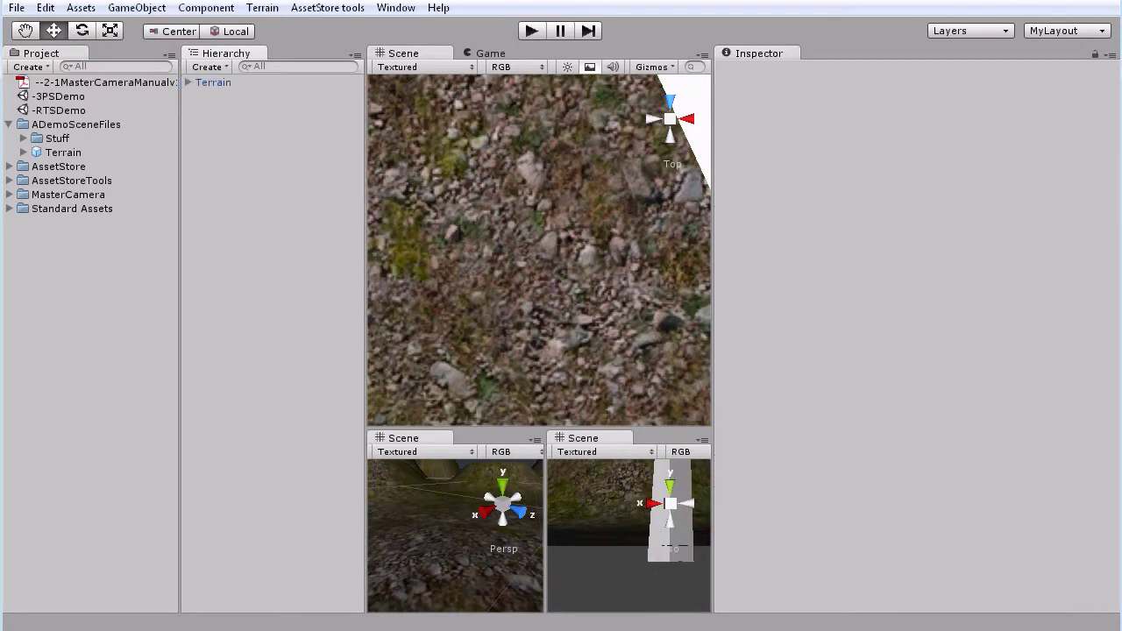
# Place the 3rd Person Controller prefab from the Standard Assets Character Controllers folder on the terrain
pyautogui.click(9, 125)
pyautogui.click(9, 181)
pyautogui.click(24, 200)
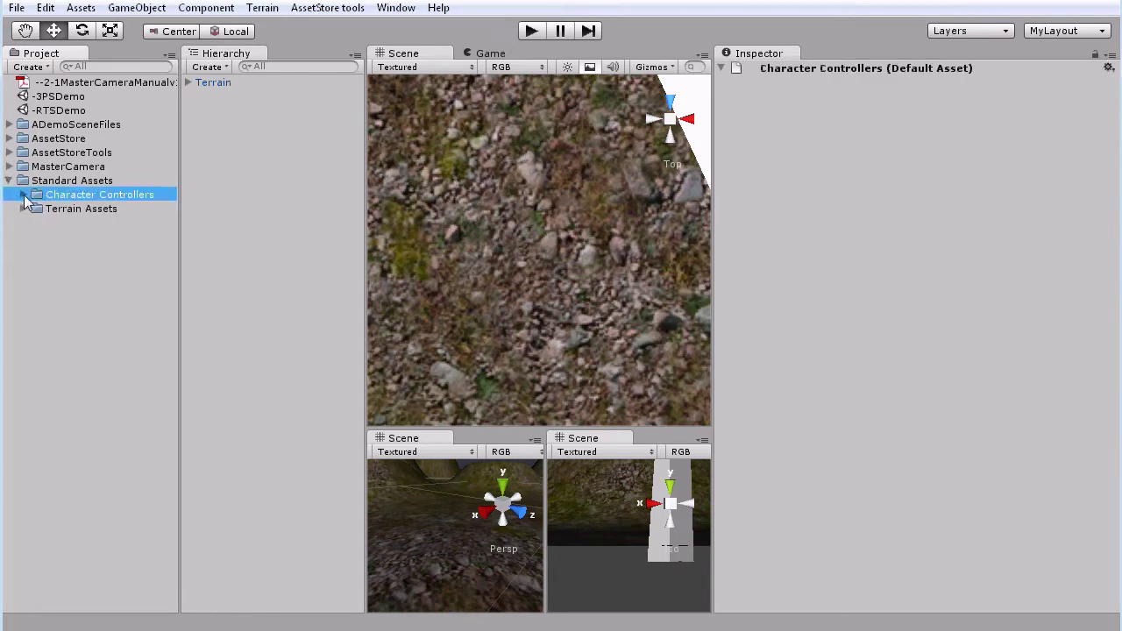
pyautogui.moveTo(75, 212); pyautogui.dragTo(509, 246)
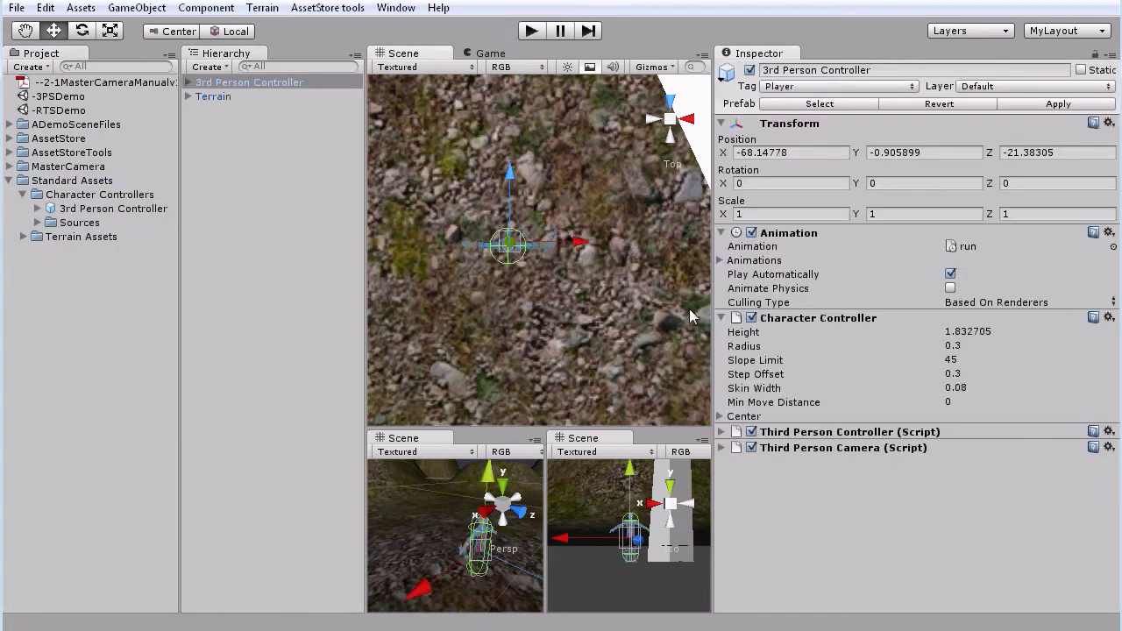
# Remove the Third Person Camera script from the 3rd Person Controller, accepting the loss of the prefab connection
pyautogui.rightClick(845, 447)
pyautogui.click(907, 502)
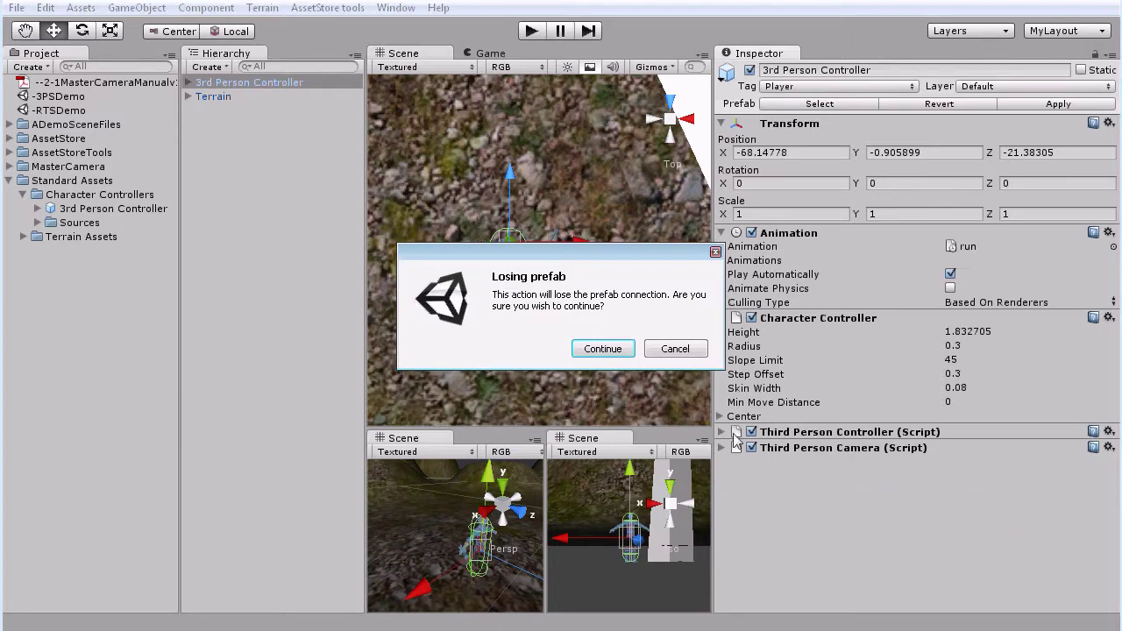
pyautogui.click(602, 349)
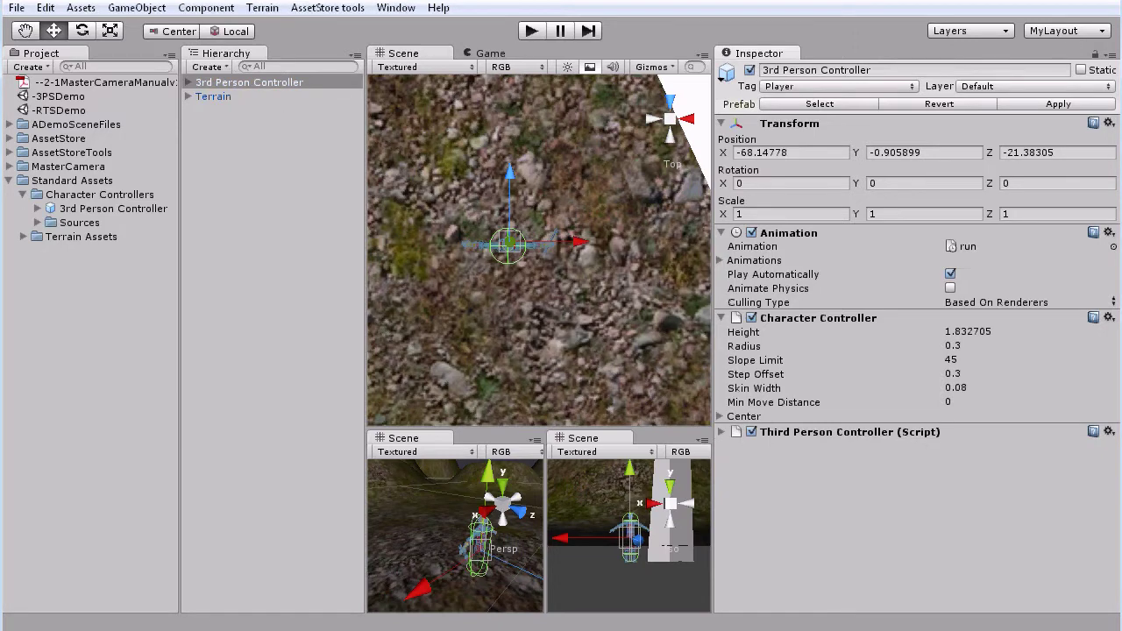
# Place the MasterCameraRig prefab from the MasterCamera folder in the scene behind the character
pyautogui.click(9, 181)
pyautogui.click(9, 167)
pyautogui.moveTo(87, 181); pyautogui.dragTo(478, 275)
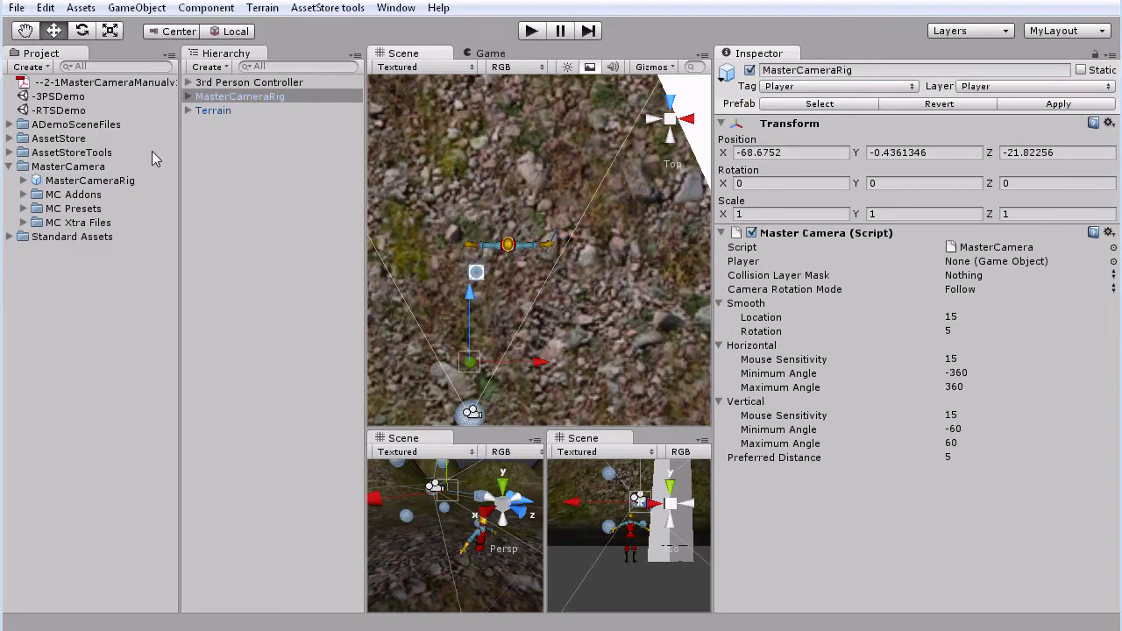
# Apply the MC3PShooter preset from MC Presets to the MasterCameraRig, accepting the loss of the prefab connection
pyautogui.click(23, 208)
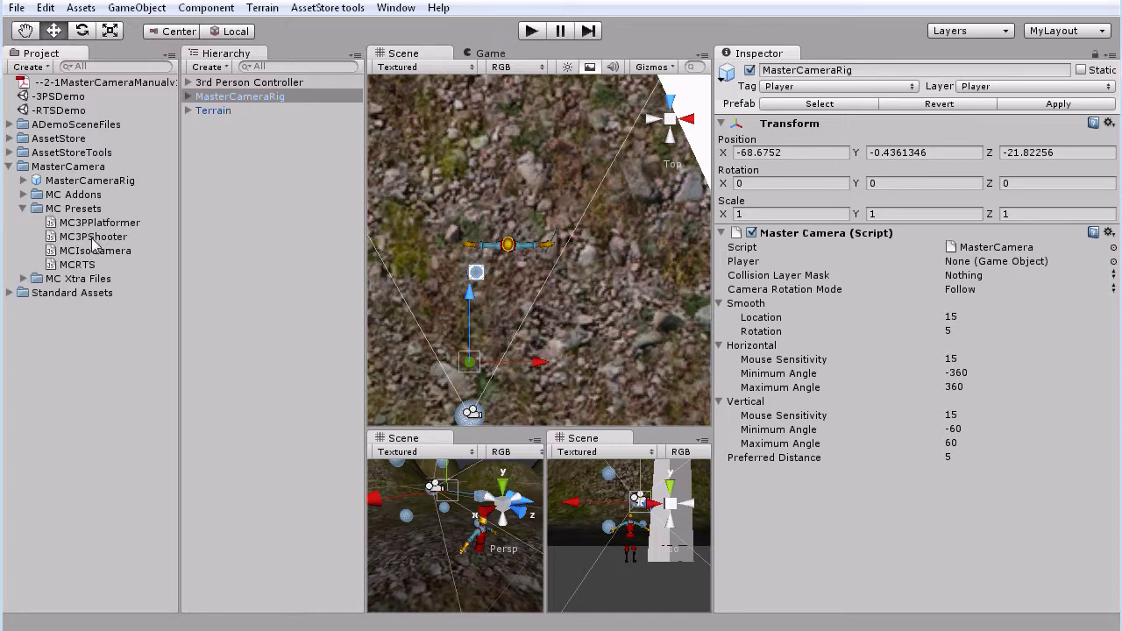
pyautogui.moveTo(94, 239); pyautogui.dragTo(262, 99)
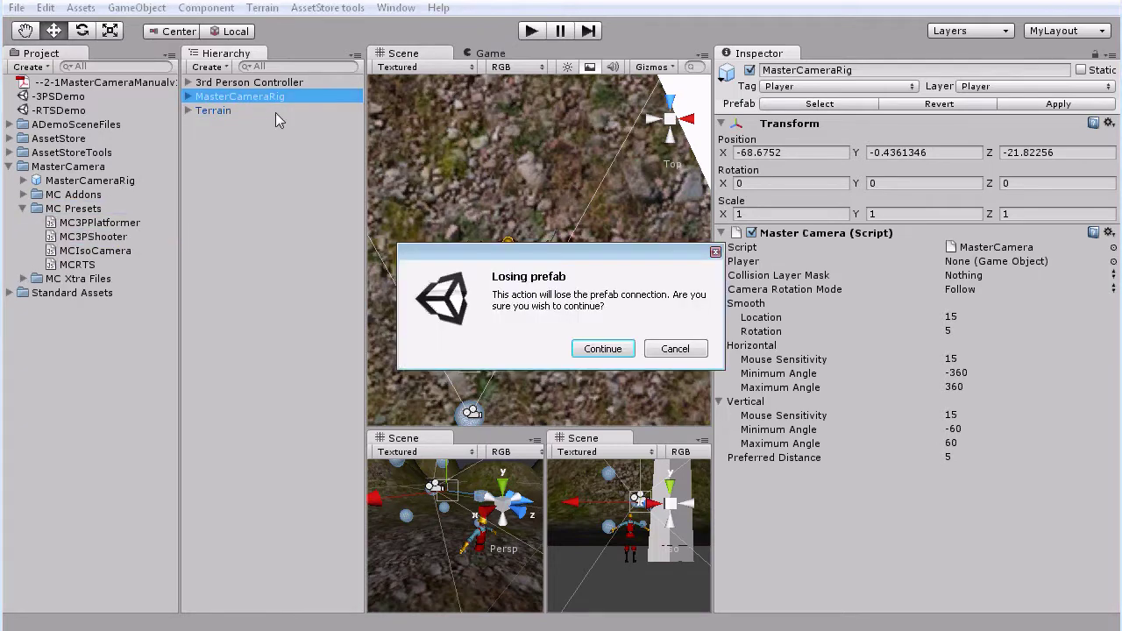
pyautogui.click(604, 350)
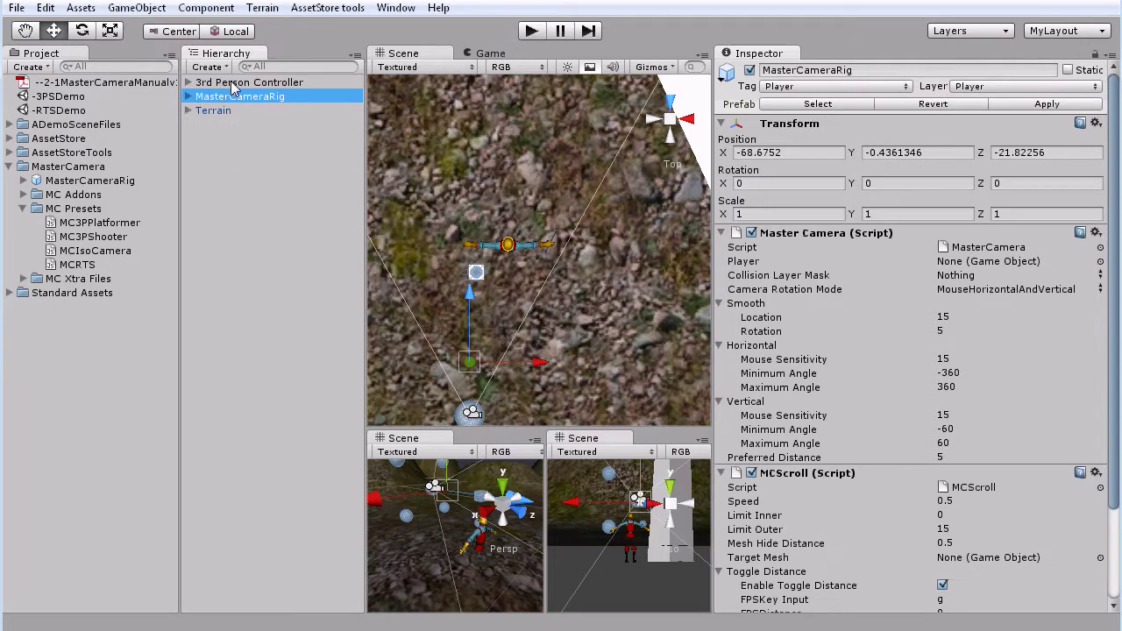
# Assign the 3rd Person Controller as the rig's Player and set the Collision Layer Mask to Everything except Player and Ignore Raycast
pyautogui.moveTo(235, 88); pyautogui.dragTo(983, 272)
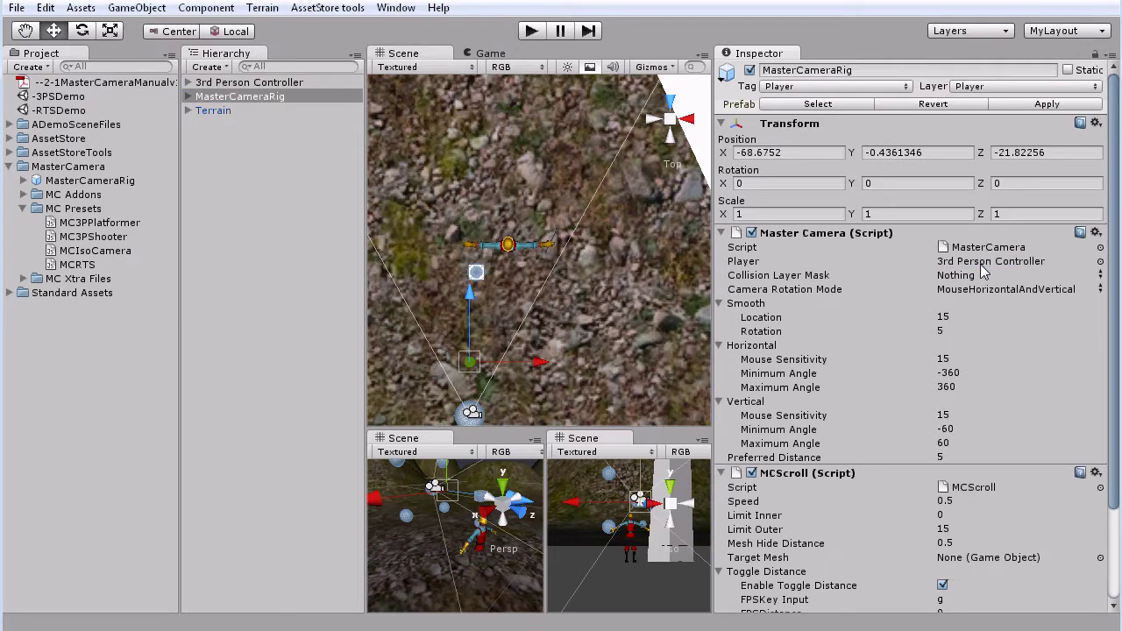
pyautogui.click(979, 277)
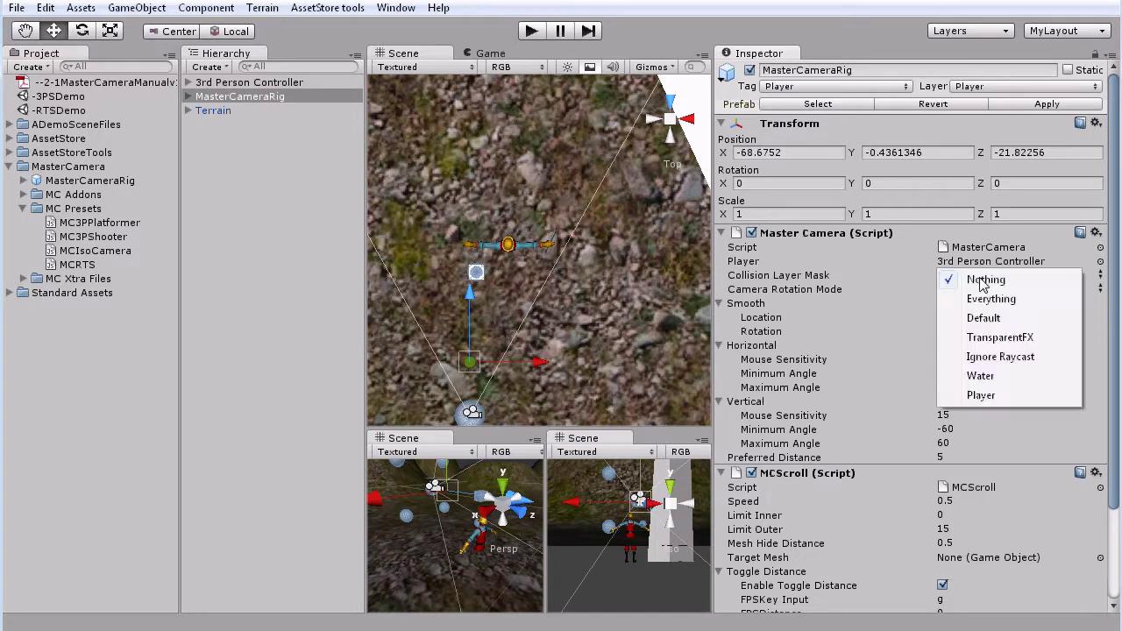
pyautogui.click(988, 299)
pyautogui.click(992, 278)
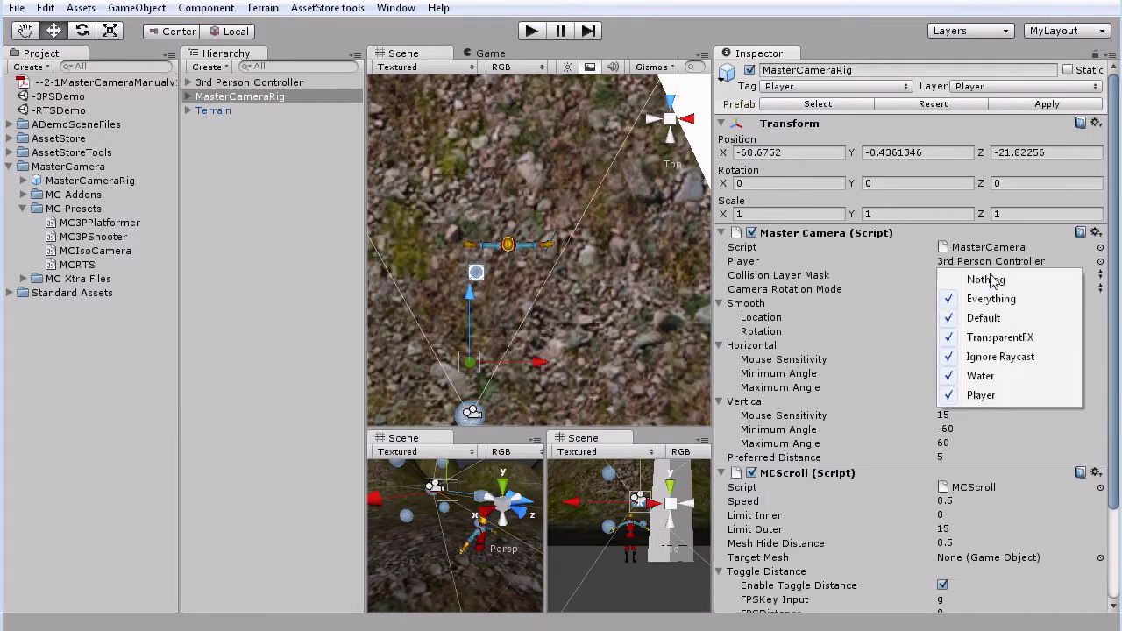
pyautogui.click(1004, 395)
pyautogui.click(985, 277)
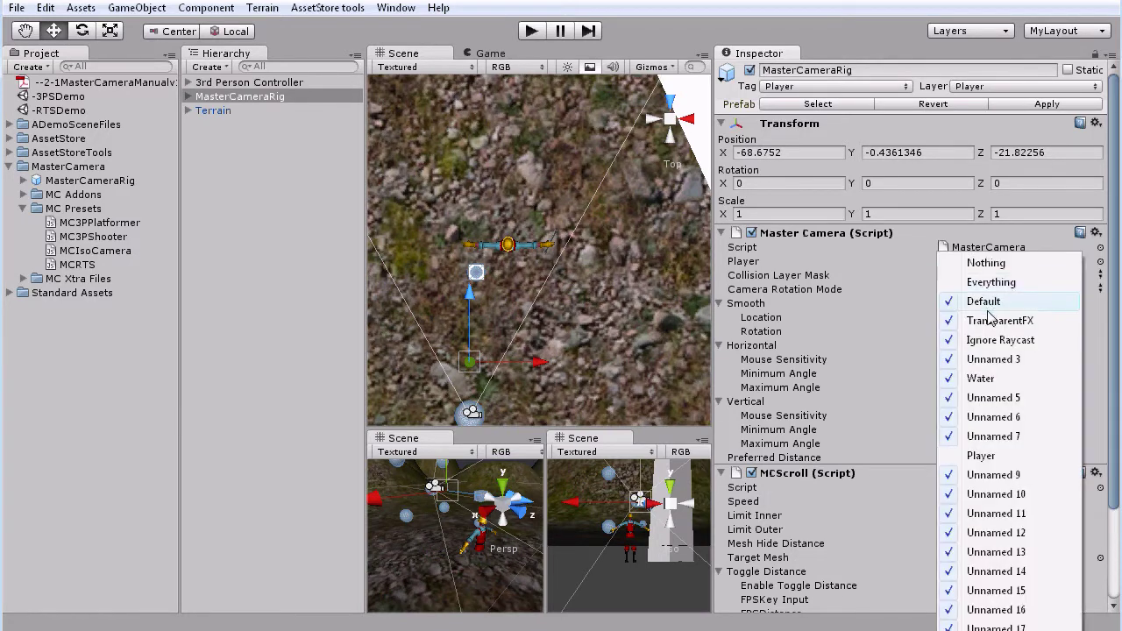
pyautogui.click(994, 340)
# Set the Target Mesh of the rig's MCScroll script to the character's Bip001 Pelvis object
pyautogui.scroll(-3, 968, 355)
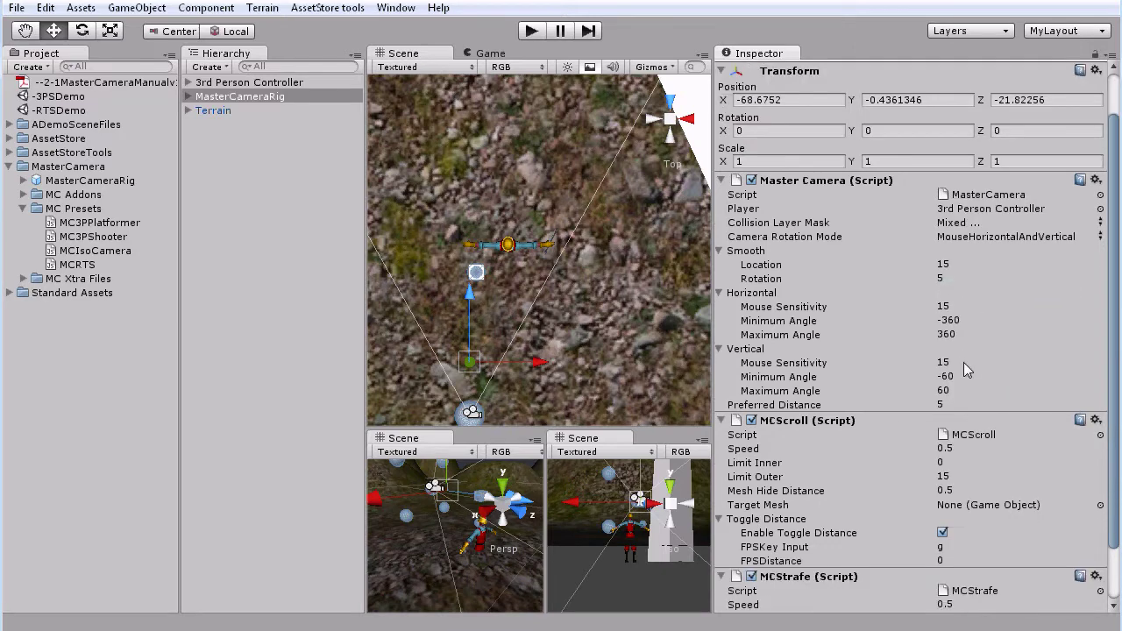
pyautogui.click(510, 243)
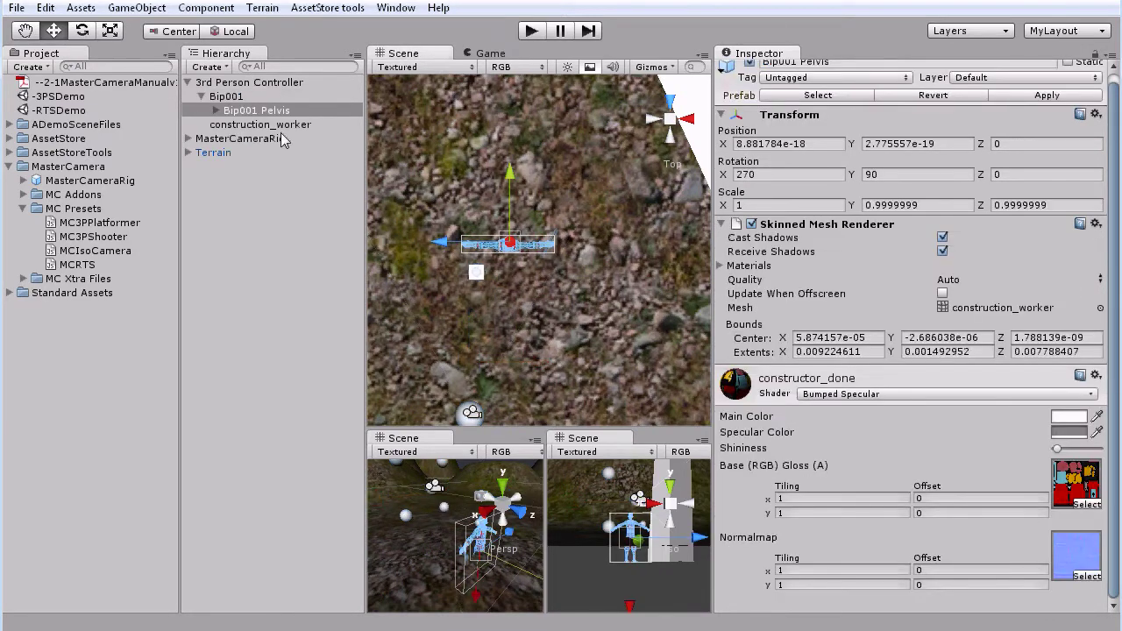
pyautogui.click(254, 141)
pyautogui.moveTo(256, 111); pyautogui.dragTo(973, 549)
pyautogui.scroll(-3, 994, 476)
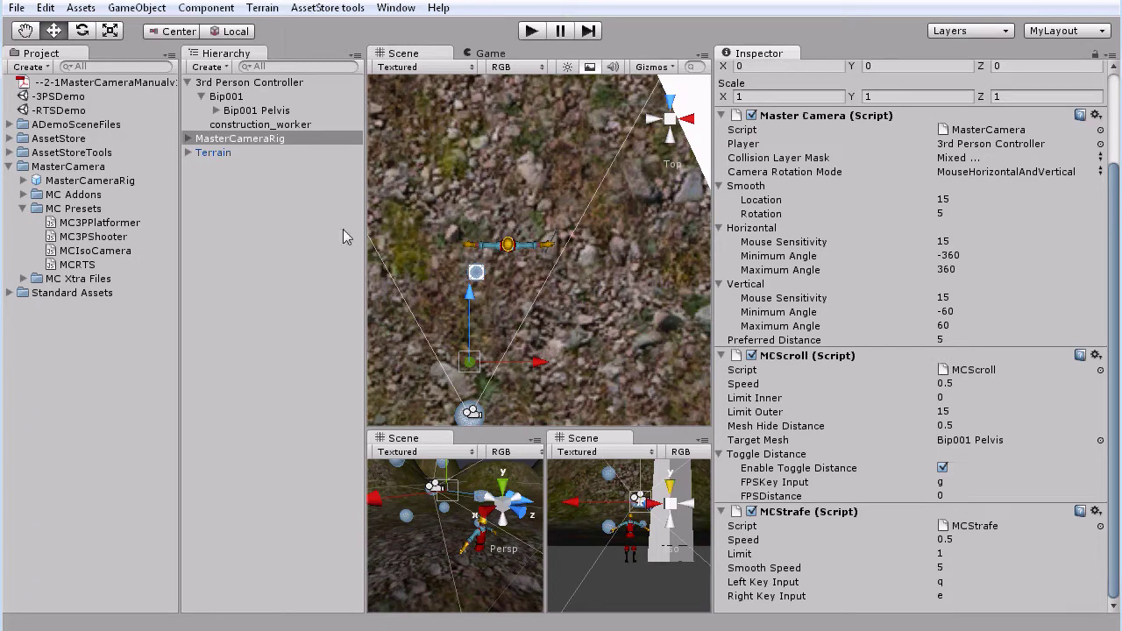
pyautogui.click(189, 83)
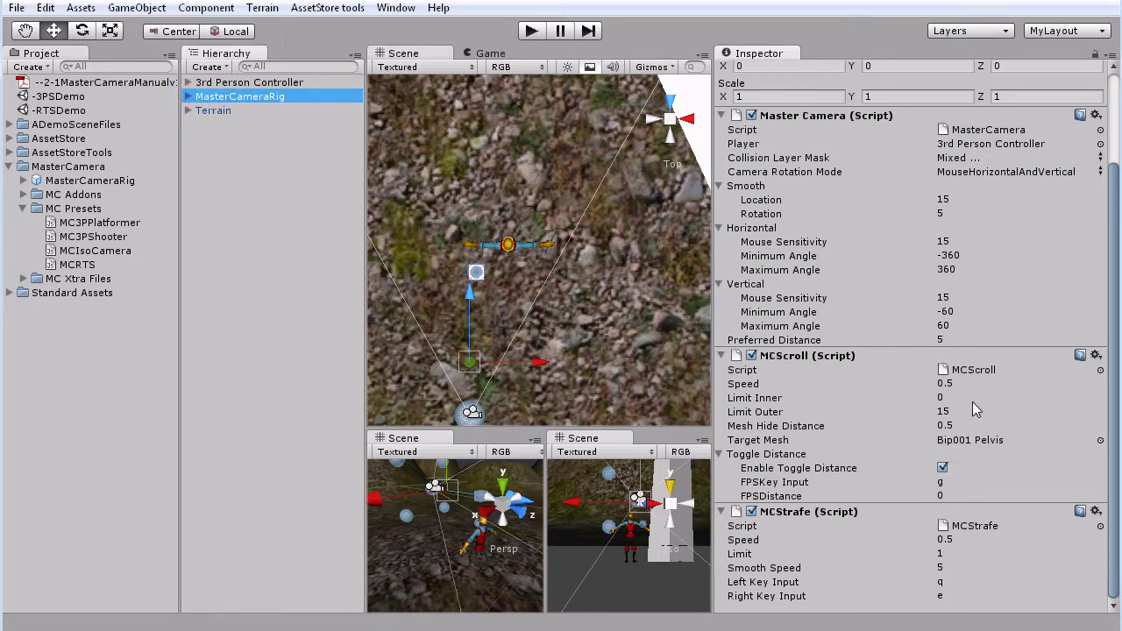
pyautogui.scroll(3, 972, 402)
# Play the scene briefly, stop it, and raise the 3rd Person Controller to a Y position of about -0.08
pyautogui.click(531, 32)
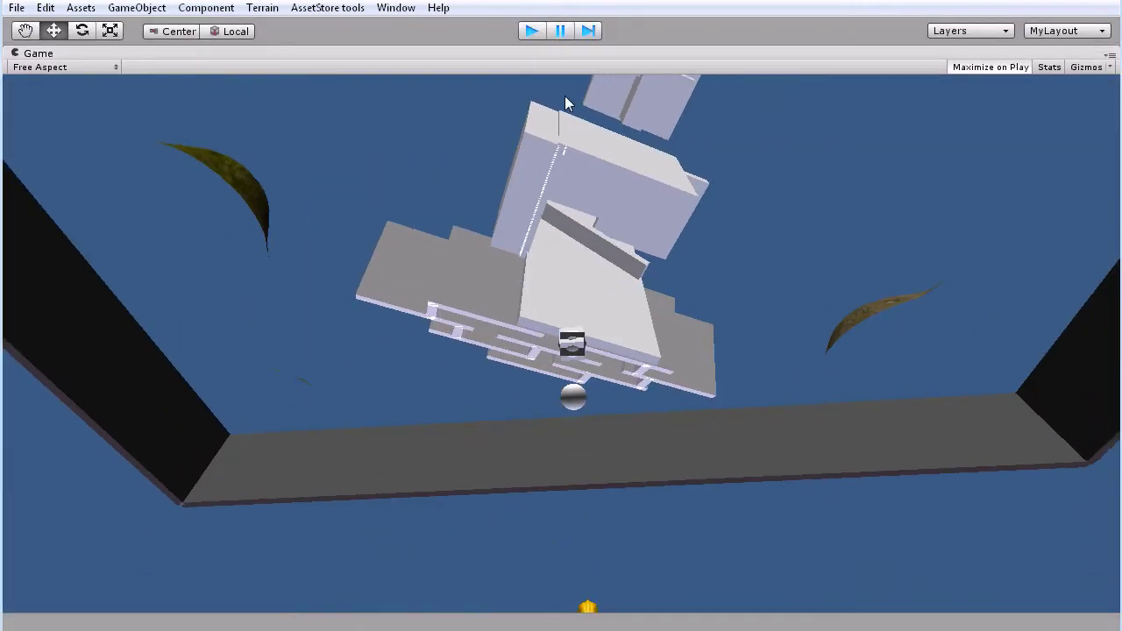
pyautogui.hotkey('ctrl', 'p')
pyautogui.click(235, 82)
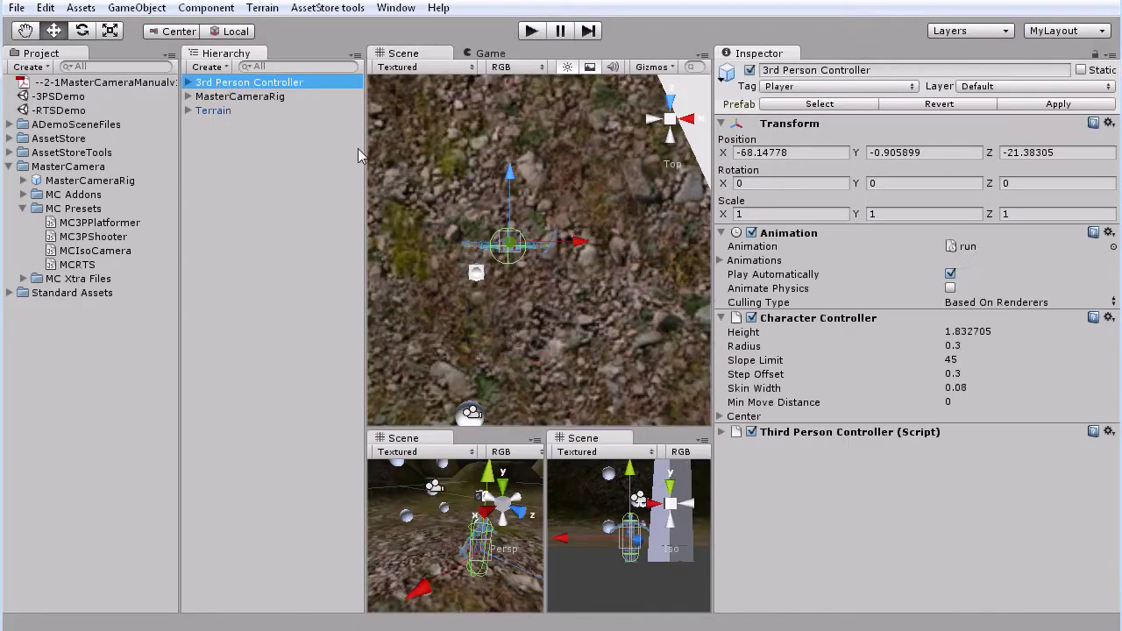
pyautogui.moveTo(616, 473); pyautogui.dragTo(638, 451)
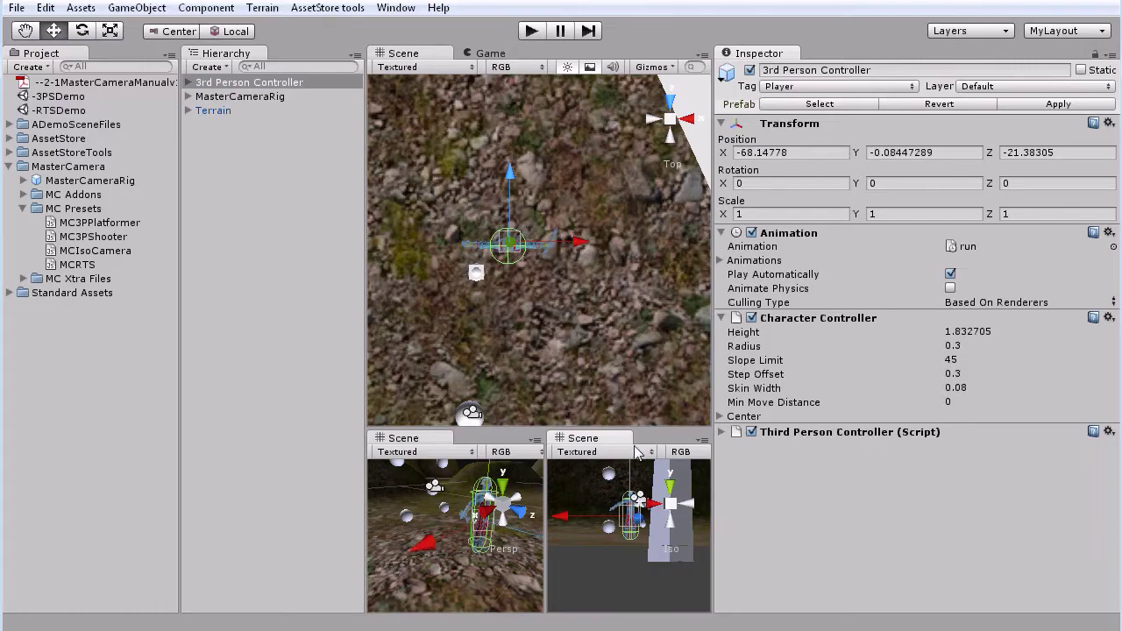
# Run the scene again and walk the character around to test the shooter camera, ending with play mode stopped
pyautogui.click(537, 31)
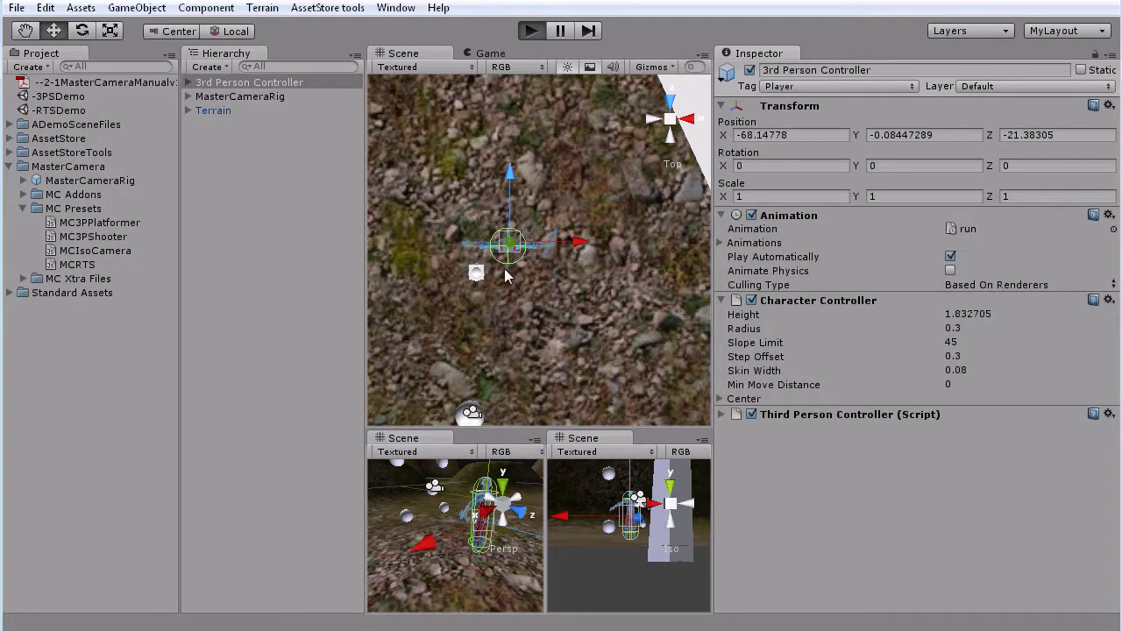
pyautogui.press('w')
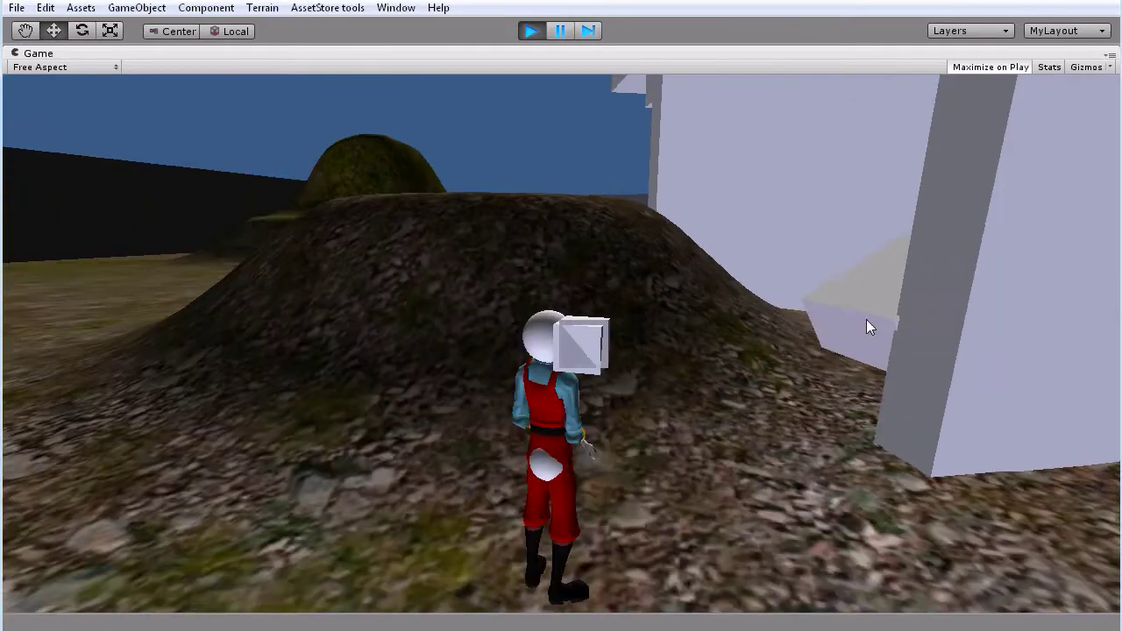
pyautogui.click(531, 30)
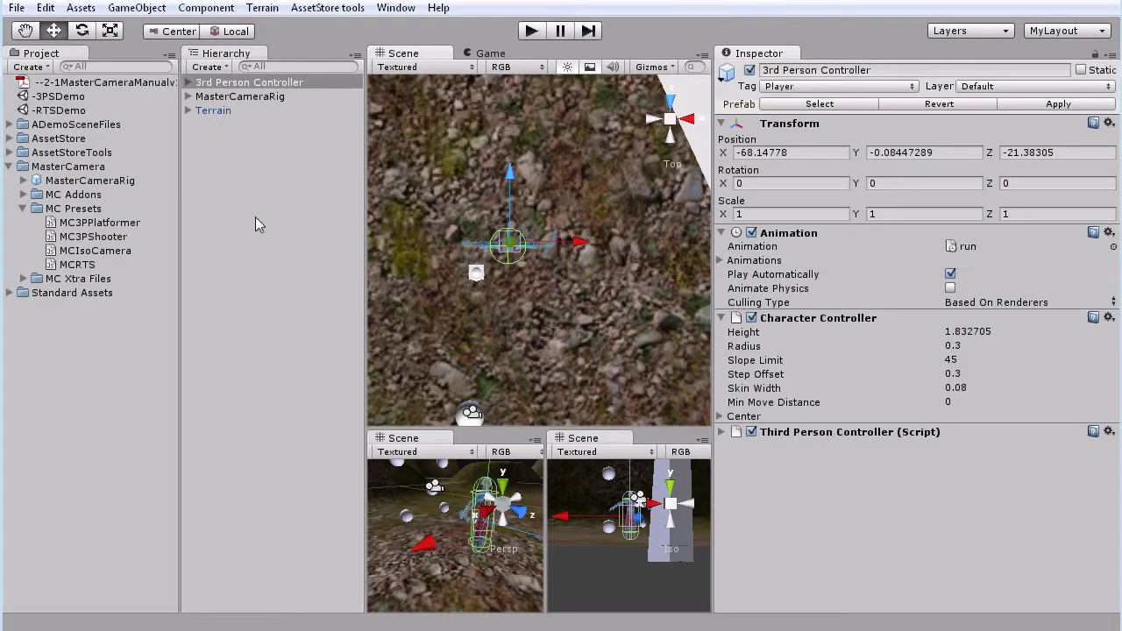
# Filter the scene objects by "-" and delete all the marker objects belonging to the MasterCameraRig
pyautogui.click(270, 67)
pyautogui.write('-')
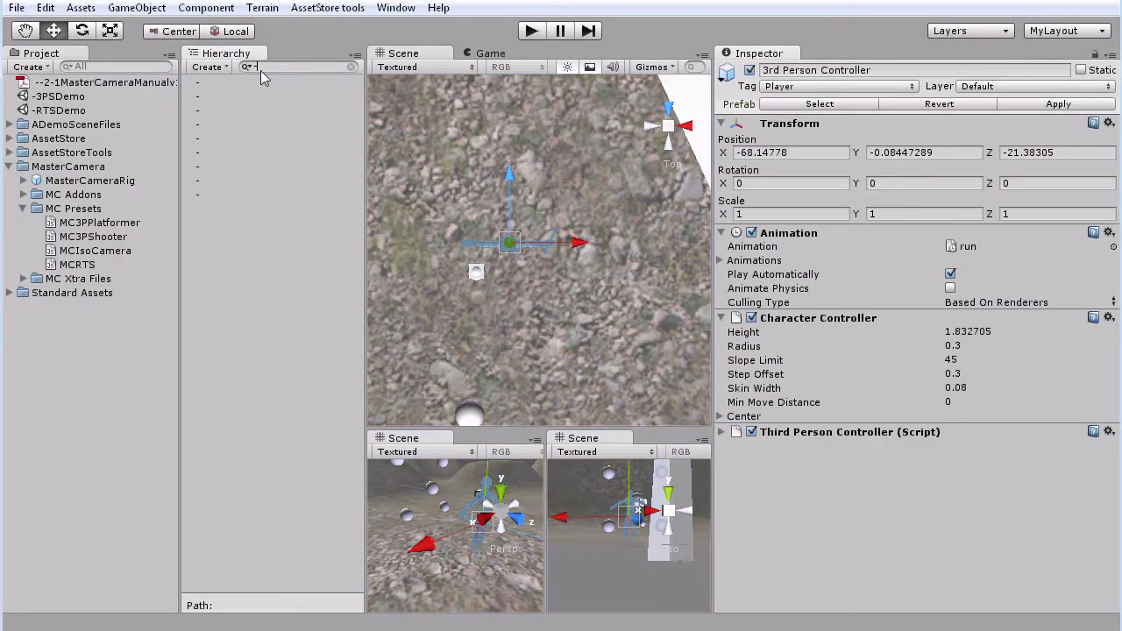
pyautogui.click(213, 82)
pyautogui.click(213, 83)
pyautogui.keyDown('shift'); pyautogui.click(212, 194); pyautogui.keyUp('shift')
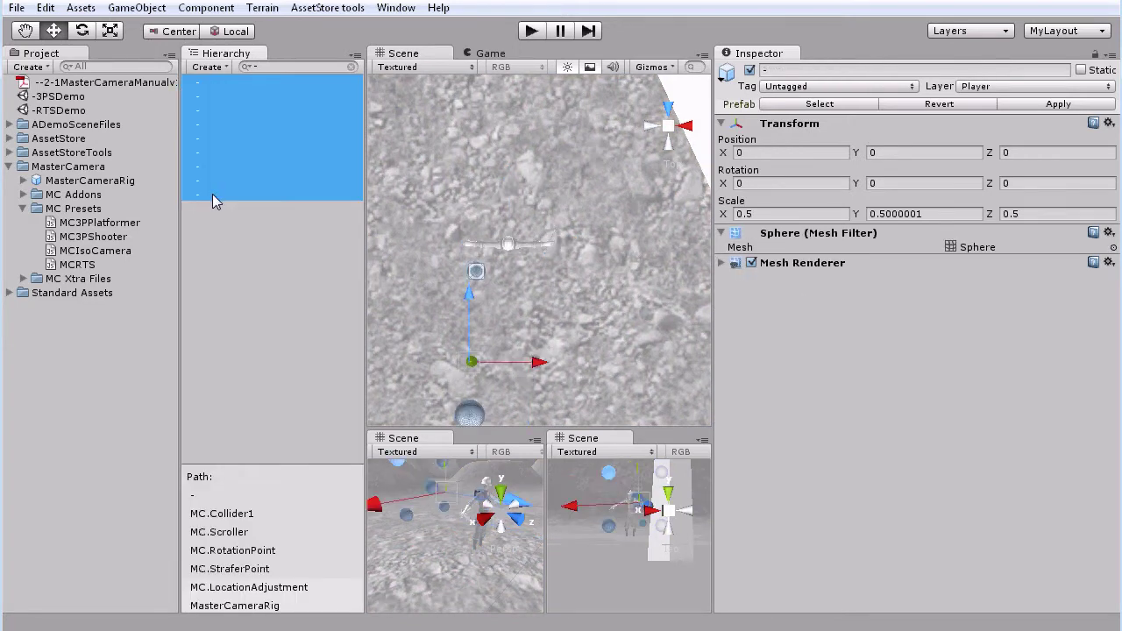
pyautogui.rightClick(215, 195)
pyautogui.click(261, 298)
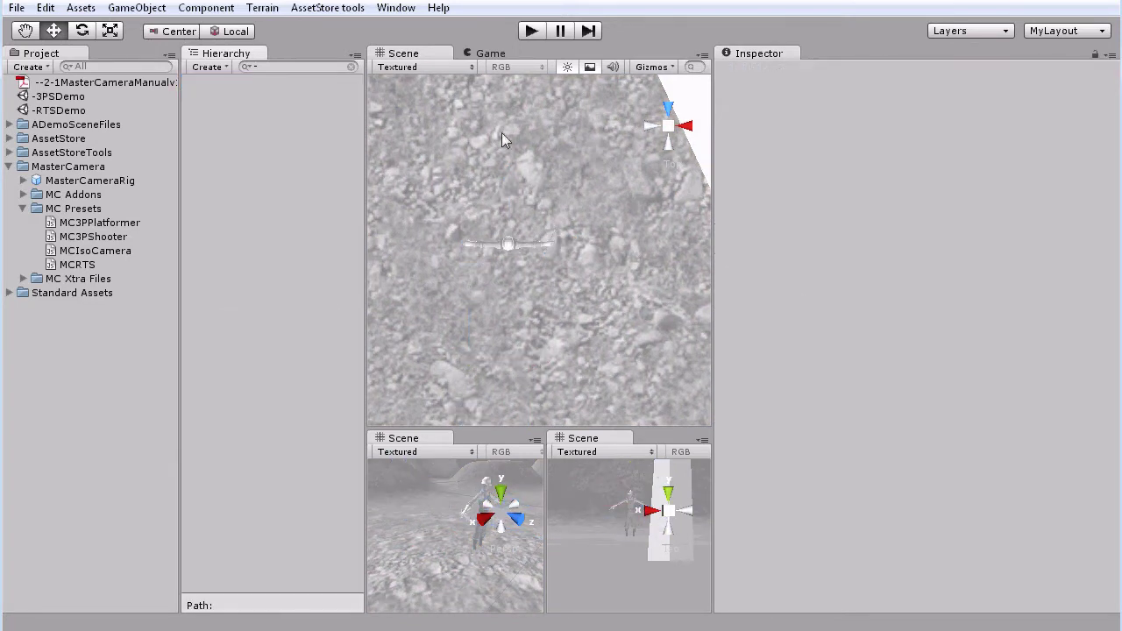
# Play the scene and move the character to check the camera without its marker objects
pyautogui.click(532, 31)
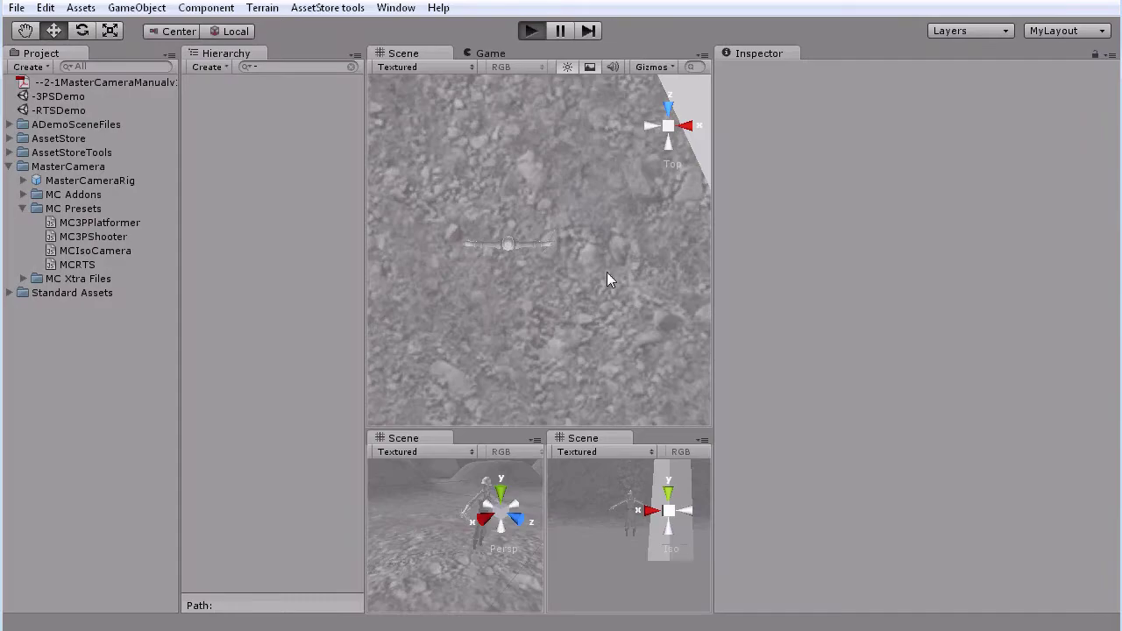
pyautogui.press('w')
pyautogui.press('a')
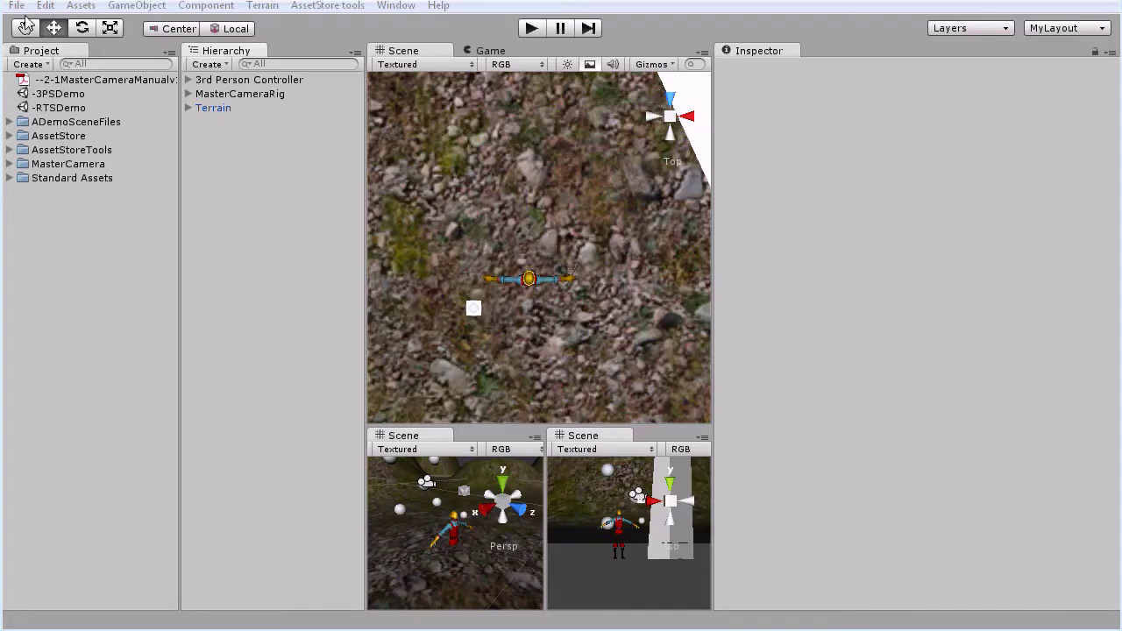
# Create a new empty scene for the next camera preset
pyautogui.click(18, 6)
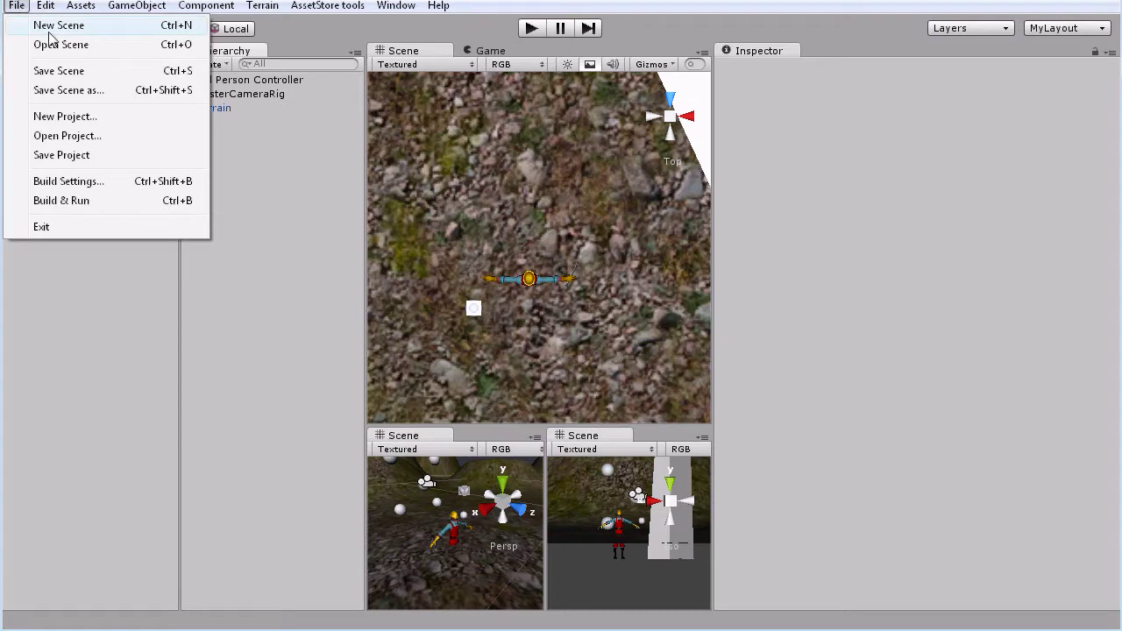
pyautogui.click(54, 25)
pyautogui.click(600, 347)
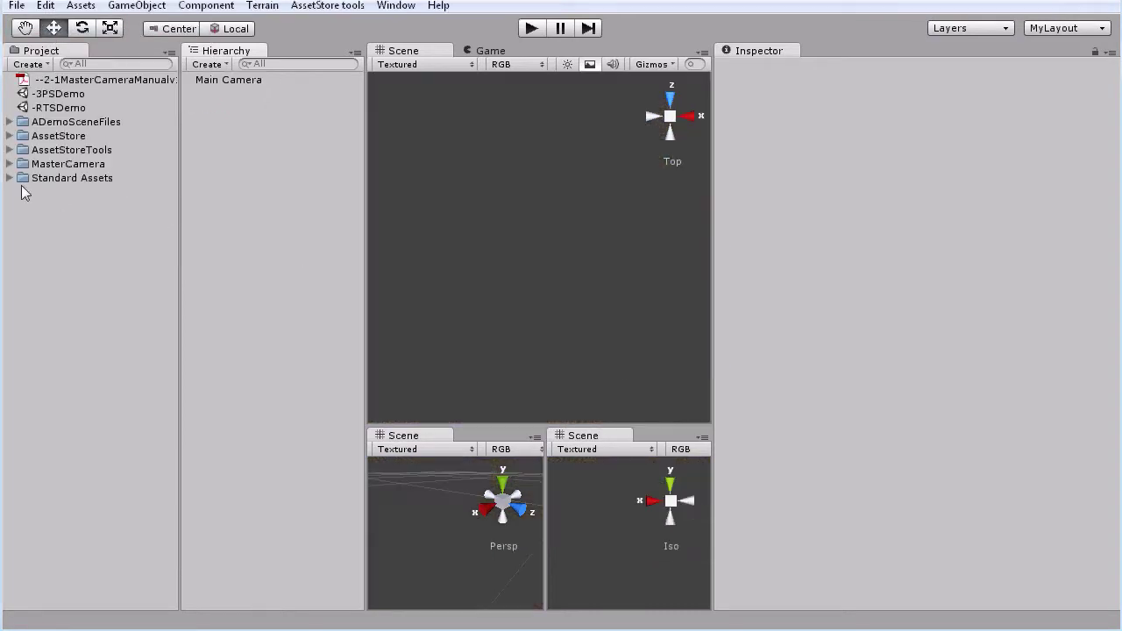
# Add the Terrain prefab from ADemoSceneFiles to the scene and set its position to 0, 0, 0
pyautogui.click(8, 122)
pyautogui.moveTo(61, 150); pyautogui.dragTo(544, 258)
pyautogui.click(794, 153)
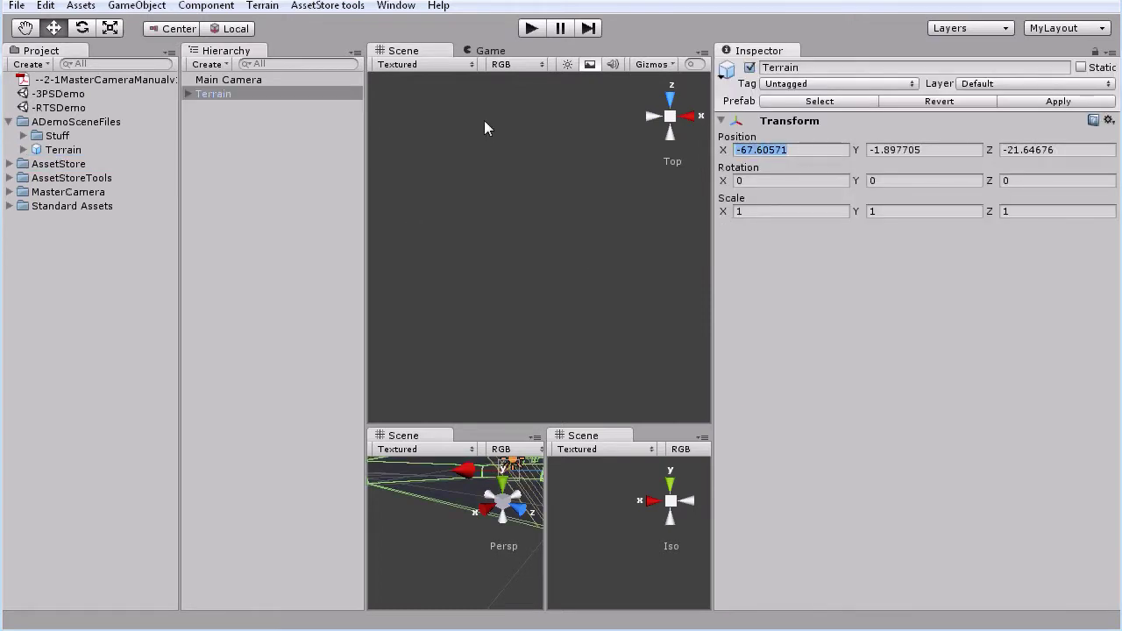
pyautogui.write('0')
pyautogui.press('Tab')
pyautogui.write('0')
pyautogui.press('Tab')
pyautogui.write('0')
pyautogui.press('Return')
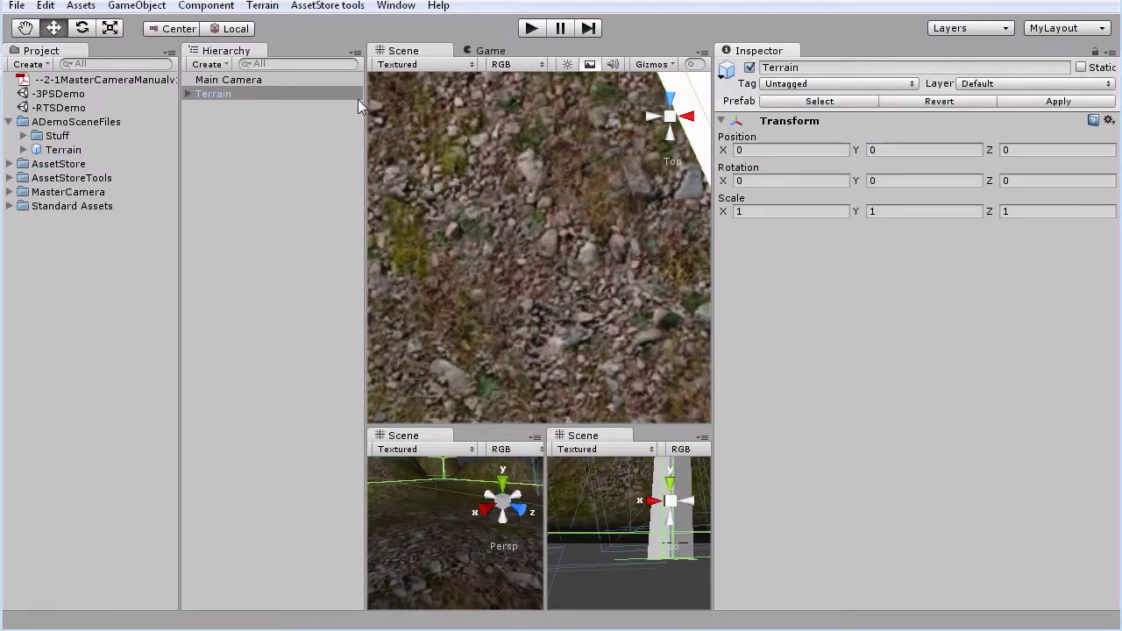
# Place the 3rd Person Controller prefab from the Character Controllers folder of Standard Assets on the new terrain
pyautogui.click(8, 122)
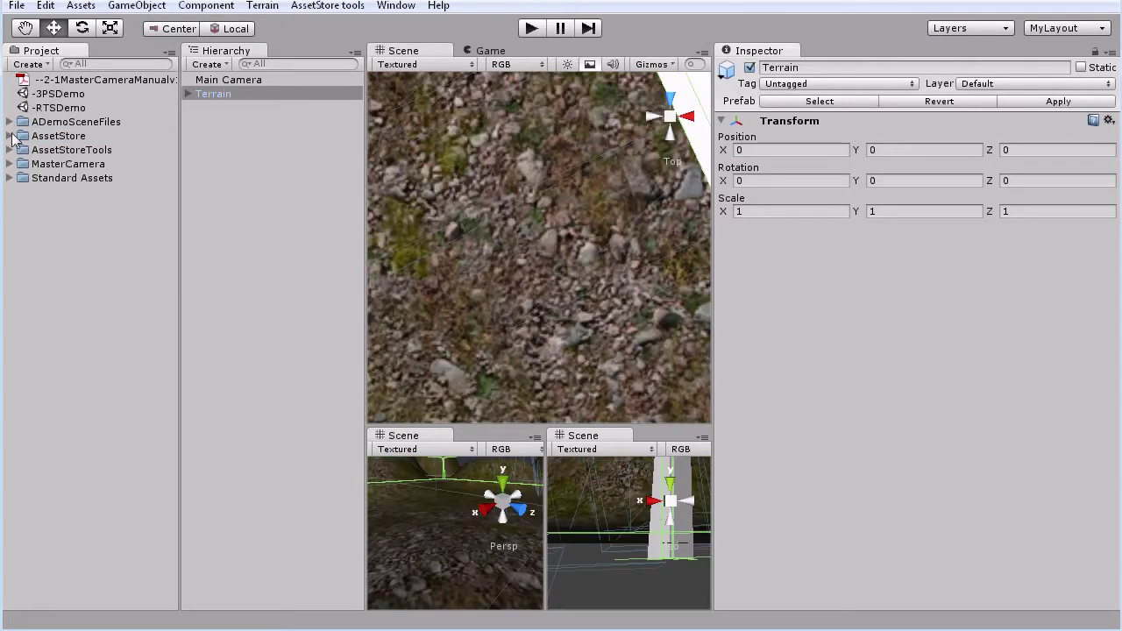
pyautogui.click(9, 178)
pyautogui.click(23, 192)
pyautogui.moveTo(97, 206); pyautogui.dragTo(539, 262)
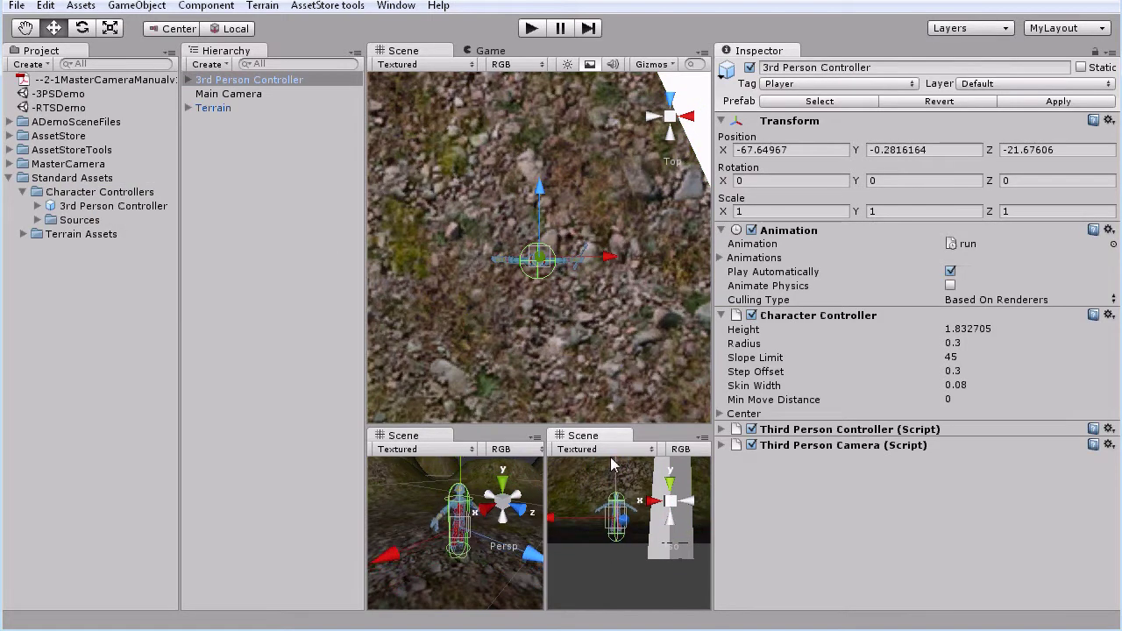
# Remove the Third Person Camera script from the character, accepting the lost prefab connection, and delete the Main Camera
pyautogui.rightClick(799, 445)
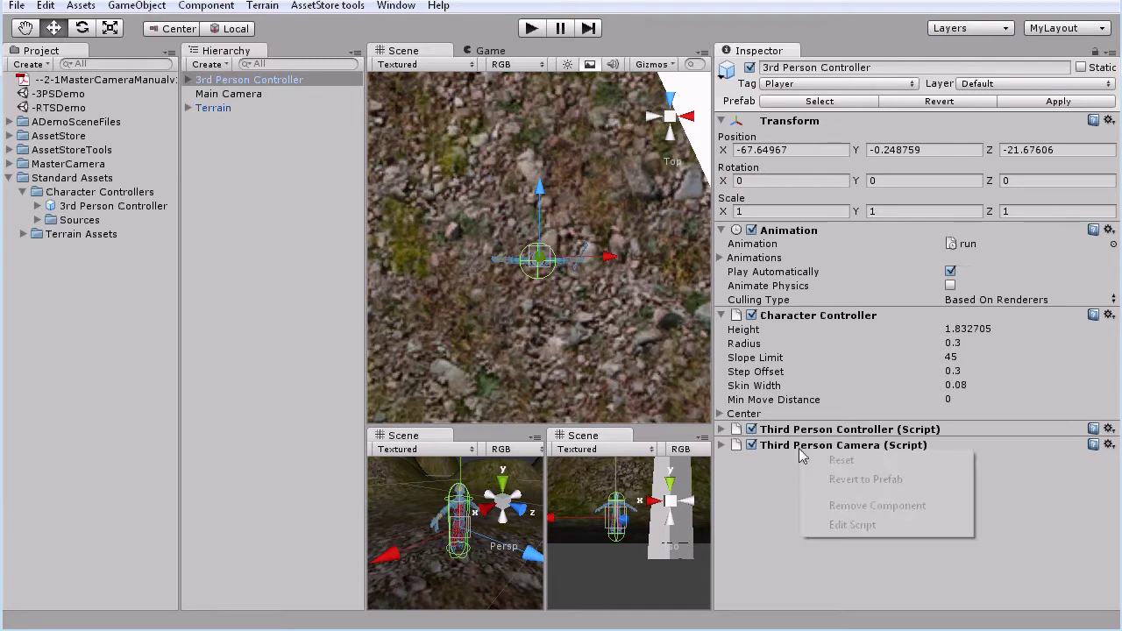
pyautogui.click(844, 506)
pyautogui.click(605, 348)
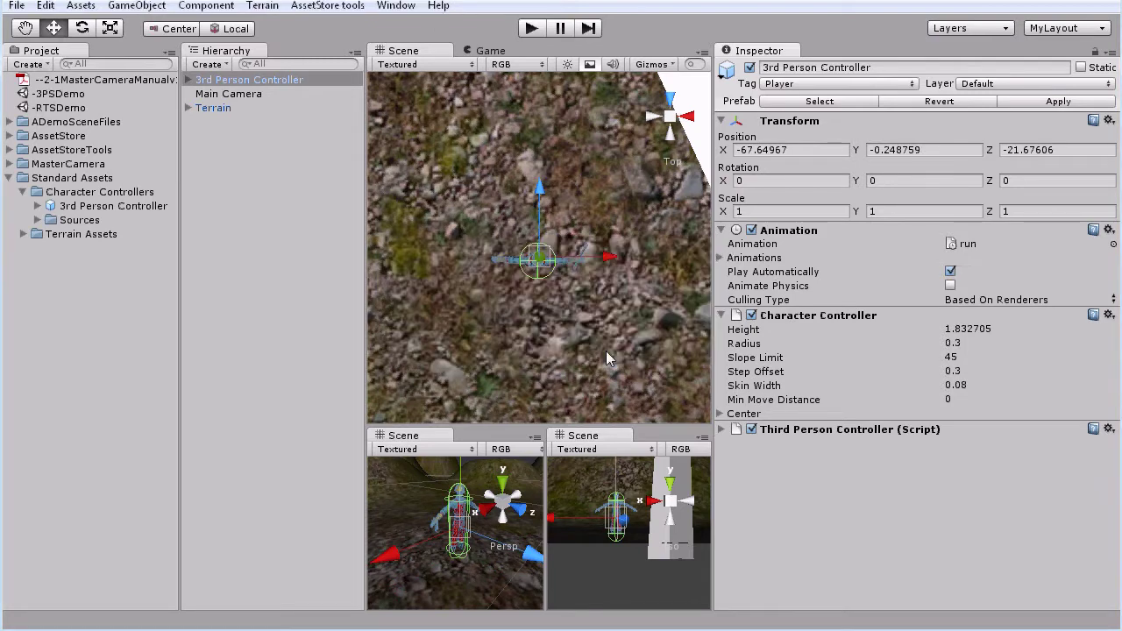
pyautogui.rightClick(258, 94)
pyautogui.click(302, 193)
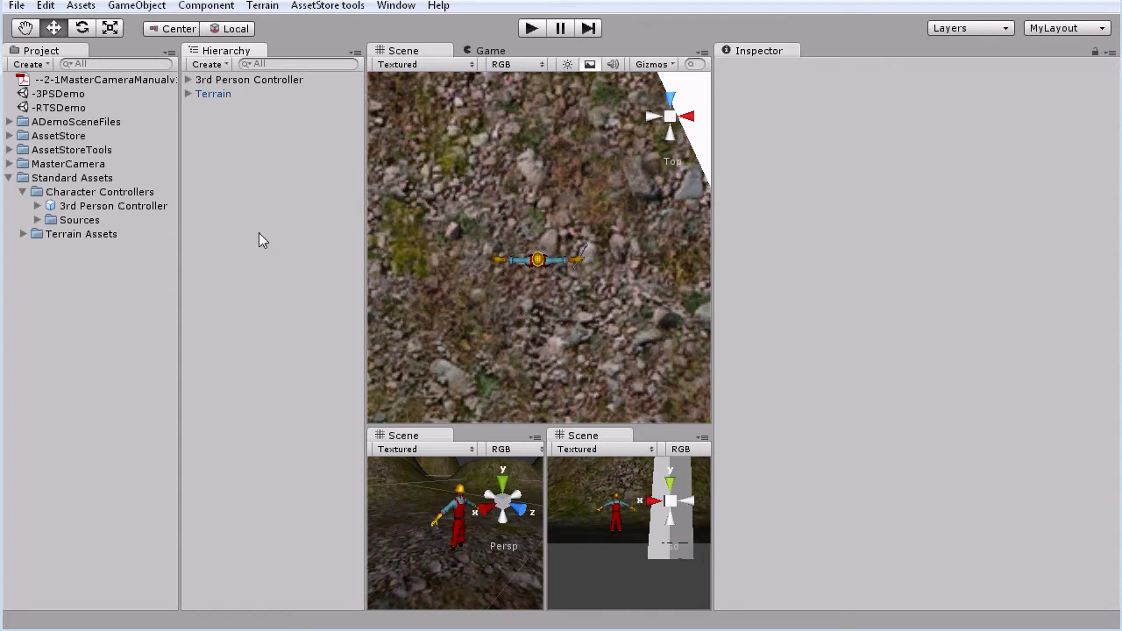
# Place the MasterCameraRig prefab from the MasterCamera folder on the terrain behind the character
pyautogui.click(22, 191)
pyautogui.click(7, 177)
pyautogui.click(8, 163)
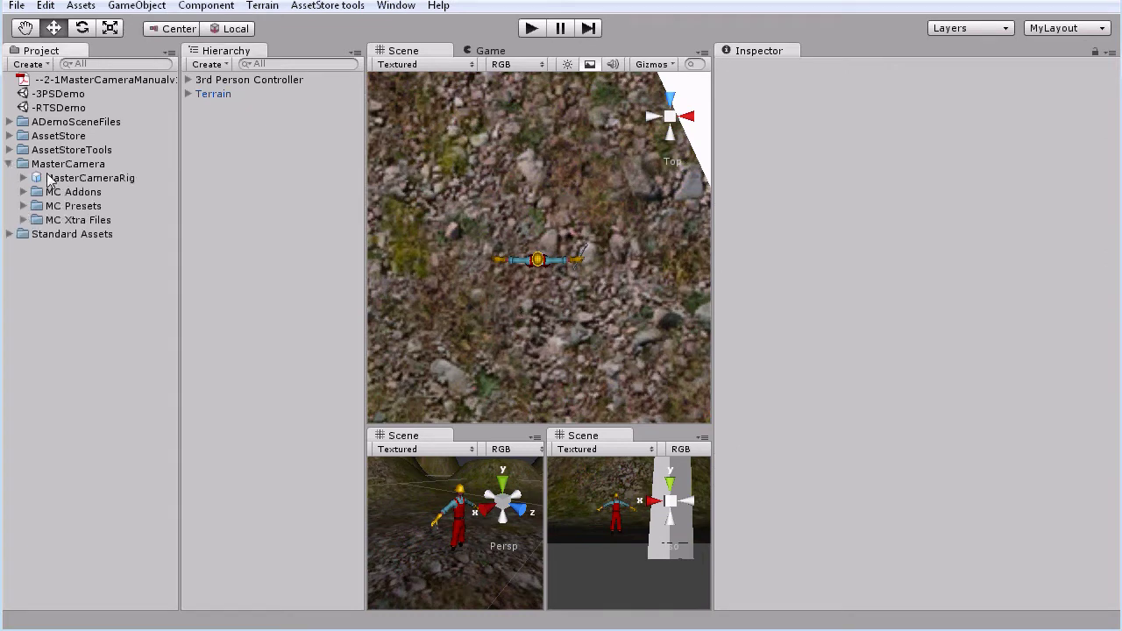
pyautogui.moveTo(88, 178); pyautogui.dragTo(470, 369)
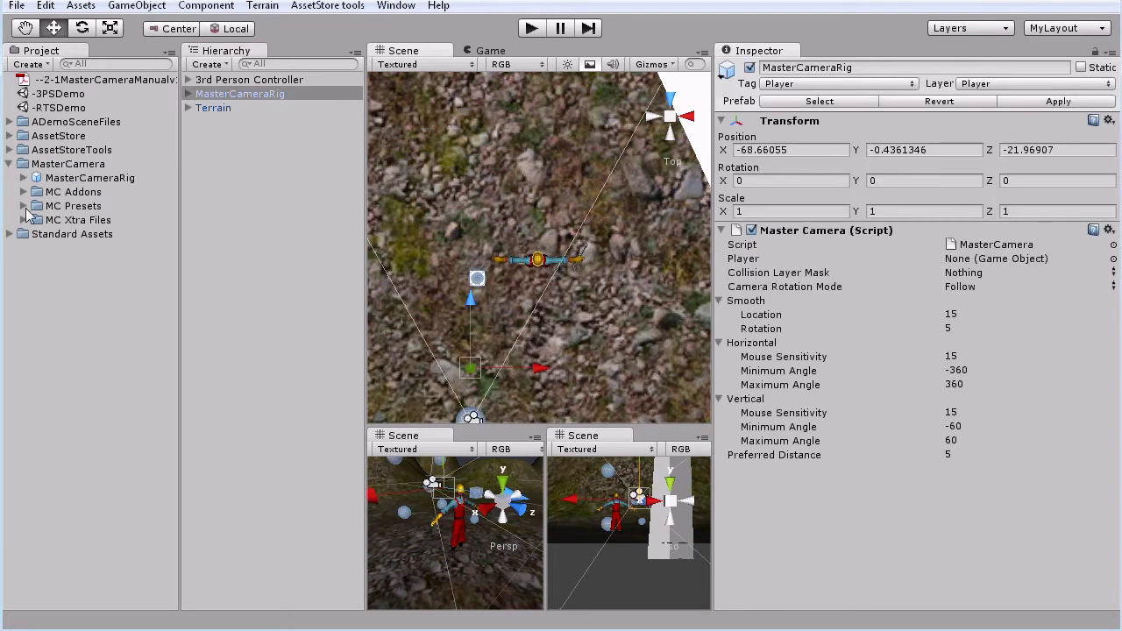
# Apply the MCIsoCamera preset from MC Presets to the MasterCameraRig, accepting the loss of the prefab connection
pyautogui.click(23, 205)
pyautogui.click(132, 249)
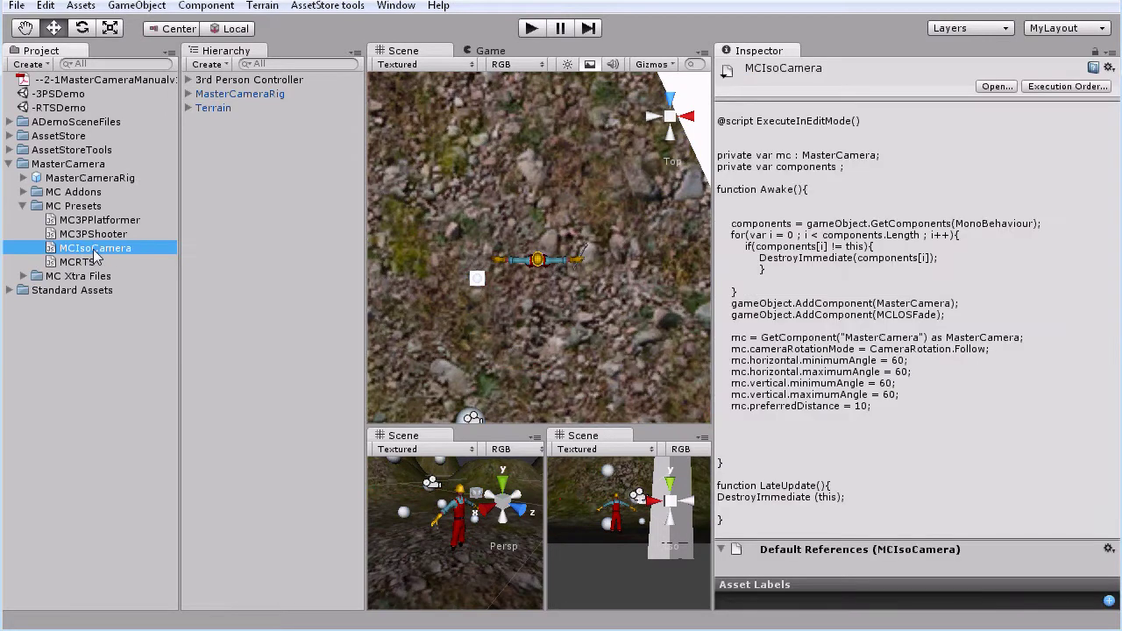
pyautogui.moveTo(142, 250); pyautogui.dragTo(264, 95)
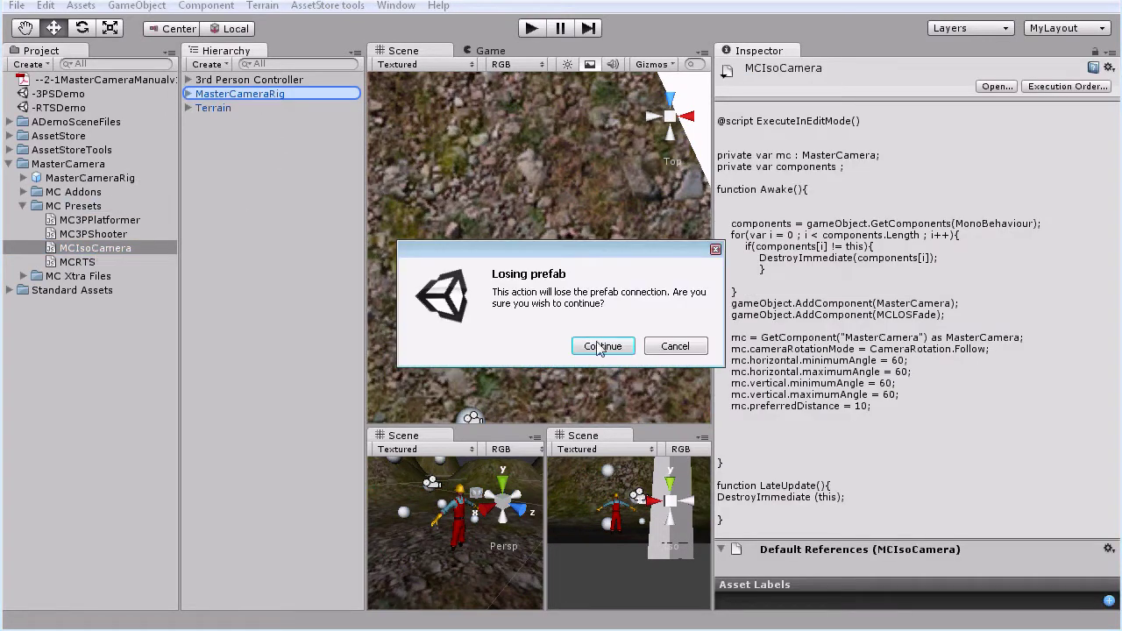
pyautogui.click(602, 346)
pyautogui.click(248, 95)
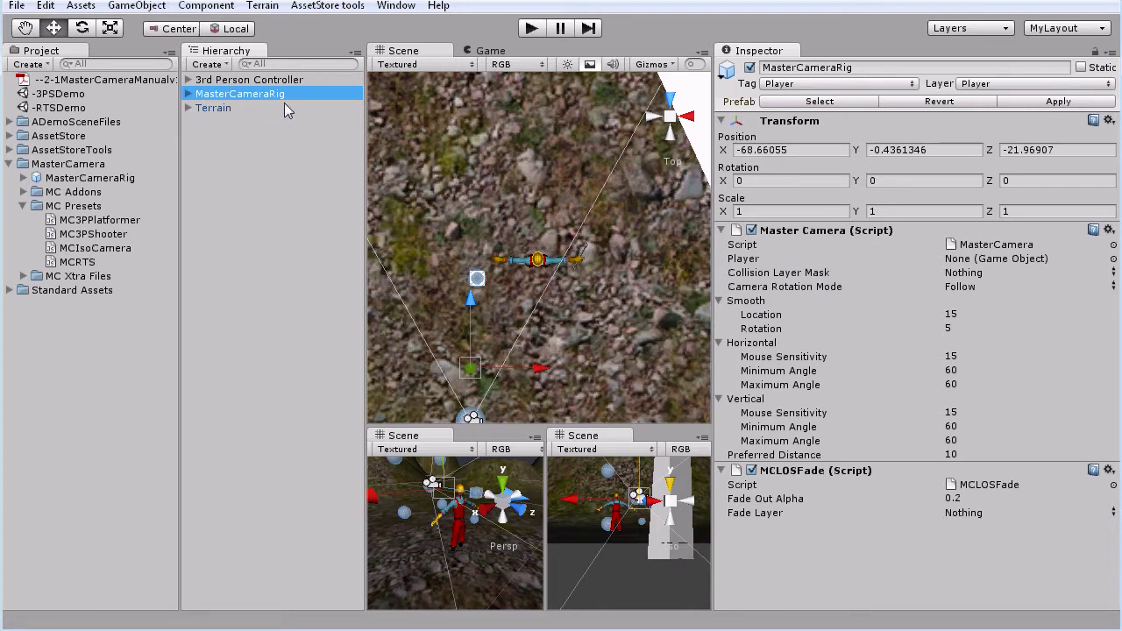
# Add a new user layer named Fade in User Layer 9, below the Player layer
pyautogui.click(993, 83)
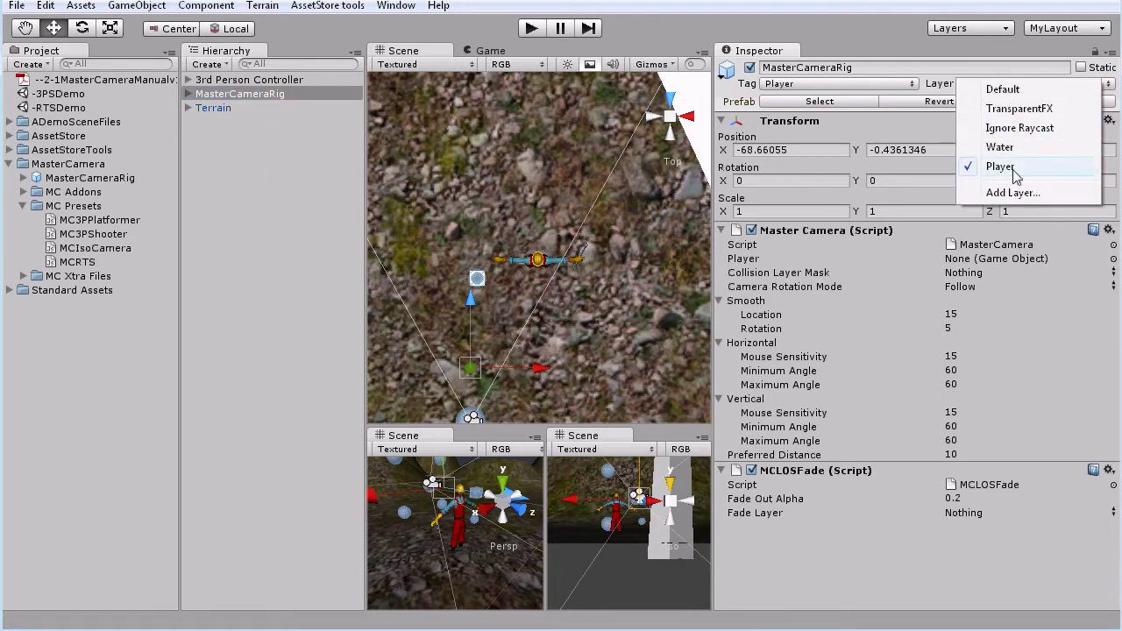
pyautogui.click(1011, 190)
pyautogui.click(969, 233)
pyautogui.click(964, 220)
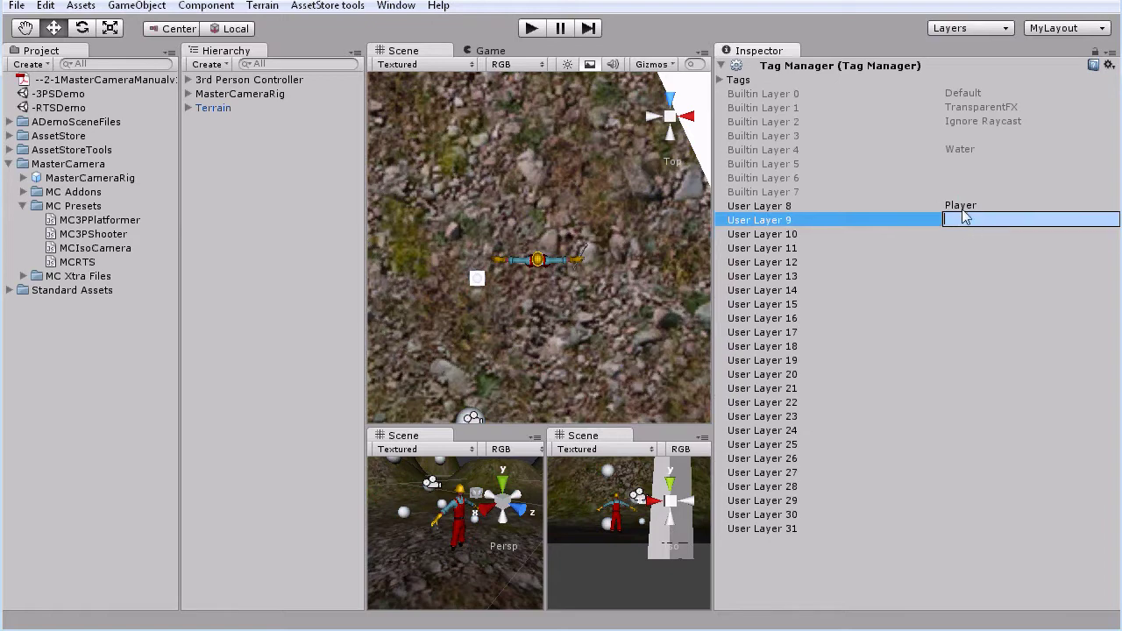
pyautogui.press('Return')
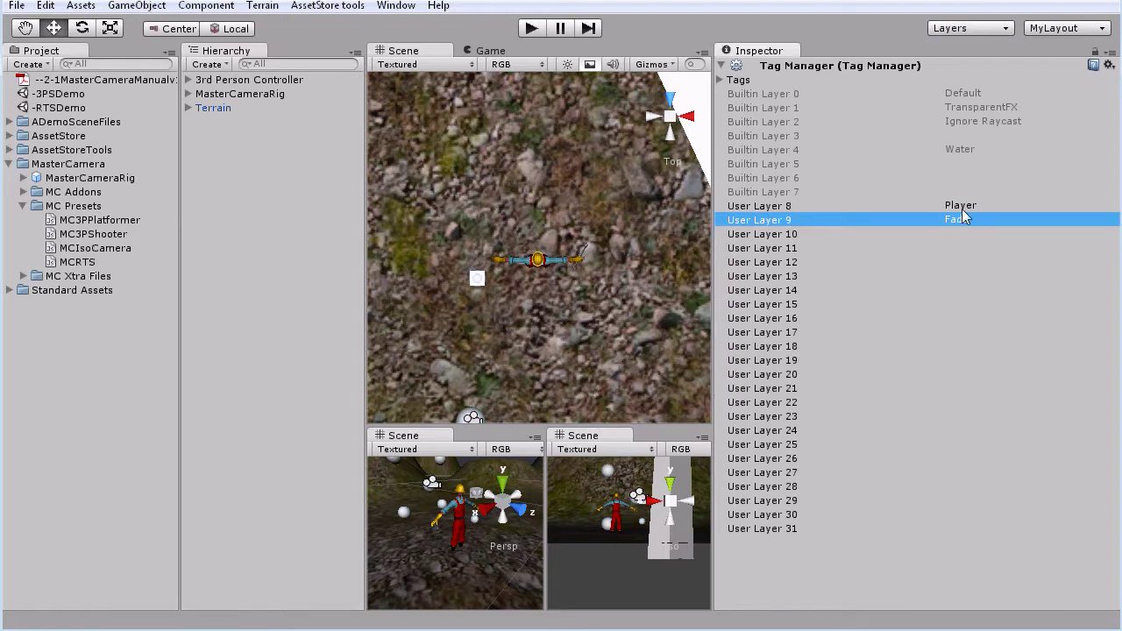
# Assign the long upright wall cube of the nearby square structure to the Fade layer
pyautogui.click(229, 80)
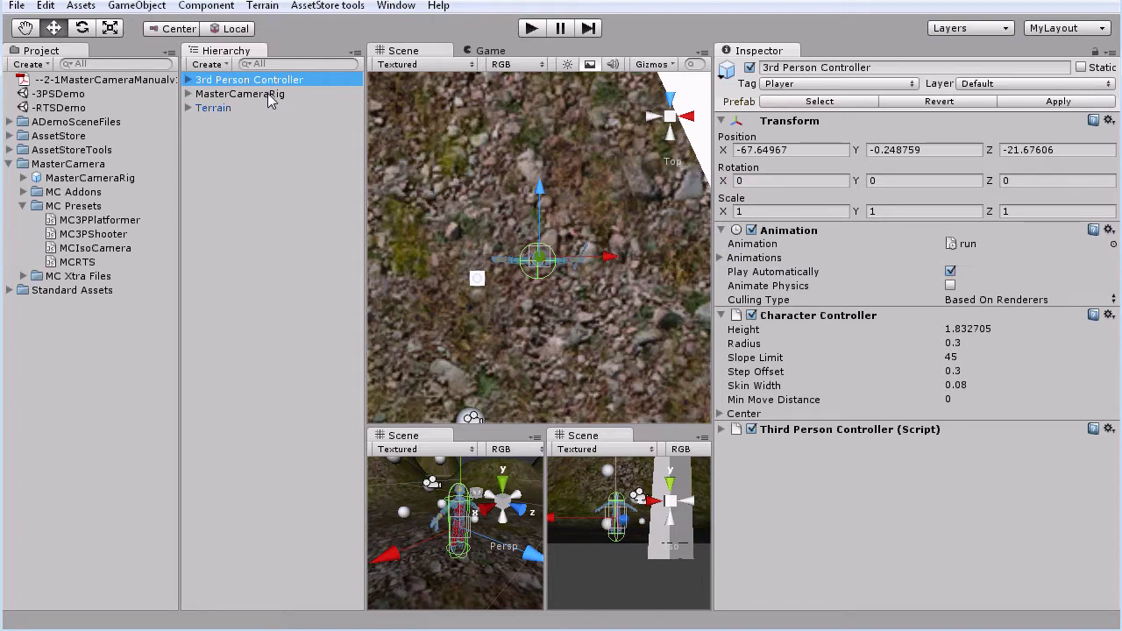
pyautogui.scroll(-5, 526, 202)
pyautogui.scroll(-2, 624, 246)
pyautogui.moveTo(609, 249); pyautogui.dragTo(478, 295, button='middle')
pyautogui.click(543, 281)
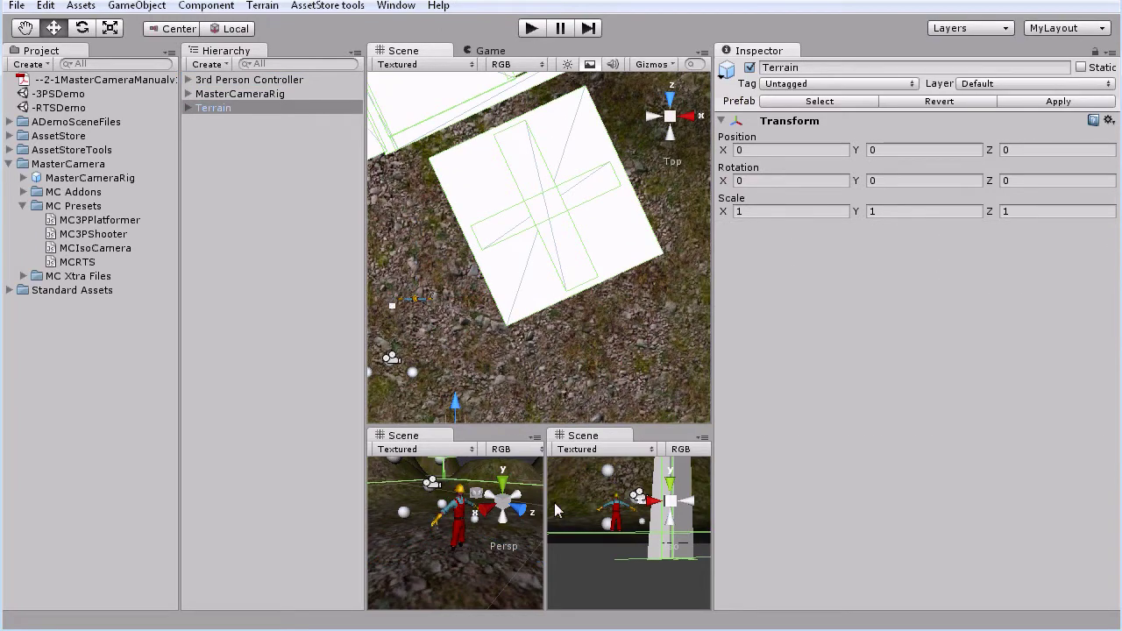
pyautogui.click(557, 265)
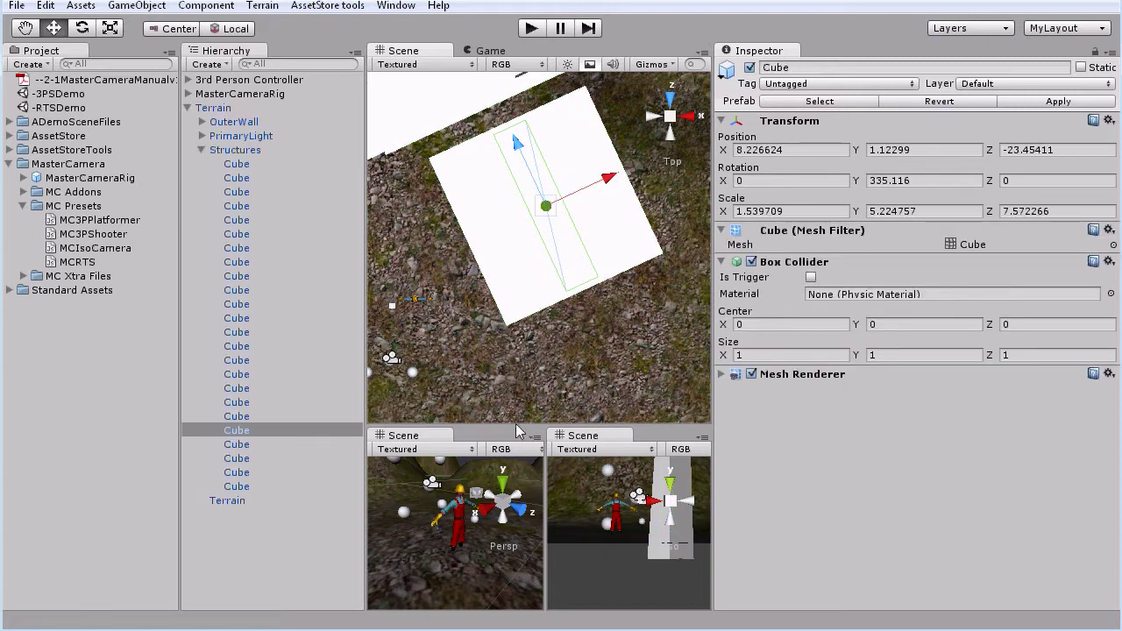
pyautogui.press('f')
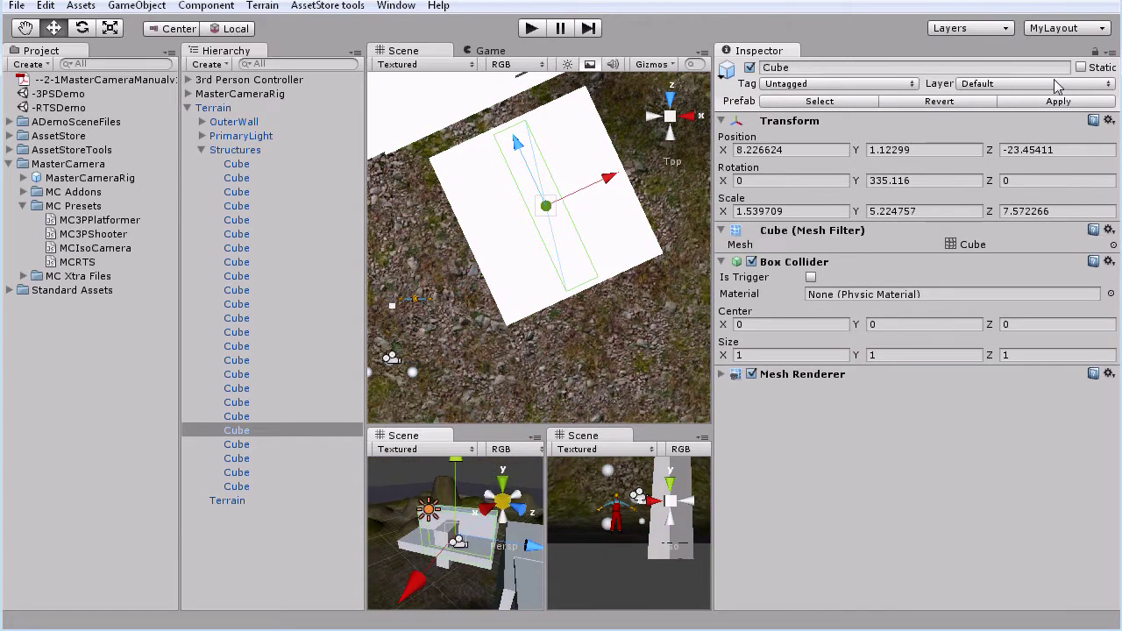
pyautogui.click(1059, 84)
pyautogui.click(999, 185)
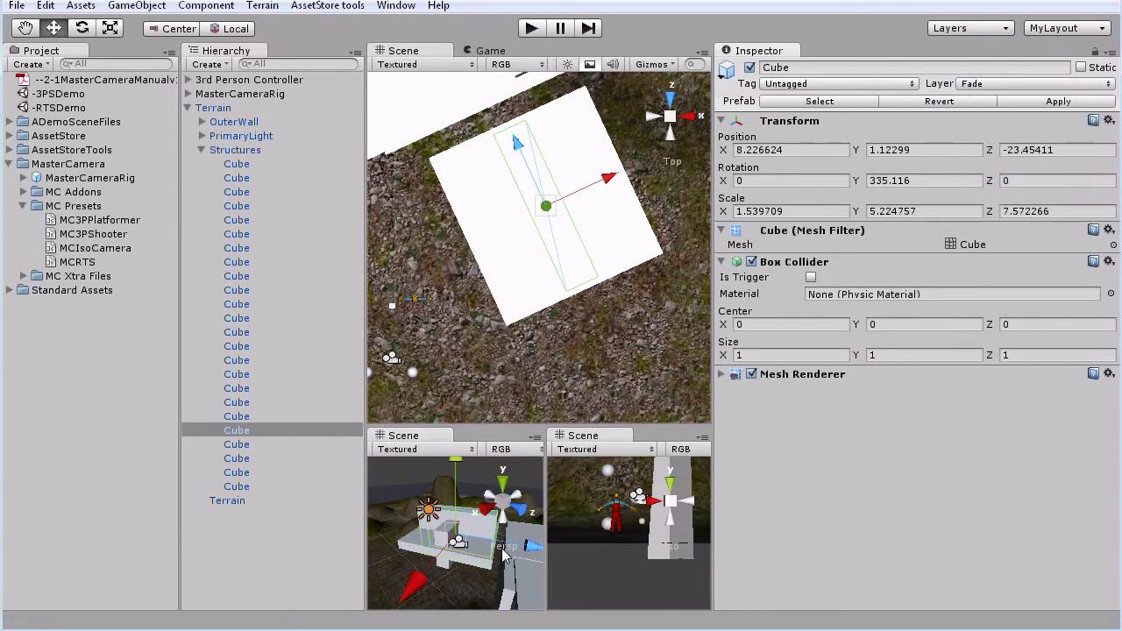
# Assign the square structure's flat slab and its shorter cross wall to the Fade layer, then collapse the Terrain hierarchy
pyautogui.click(481, 568)
pyautogui.click(1022, 84)
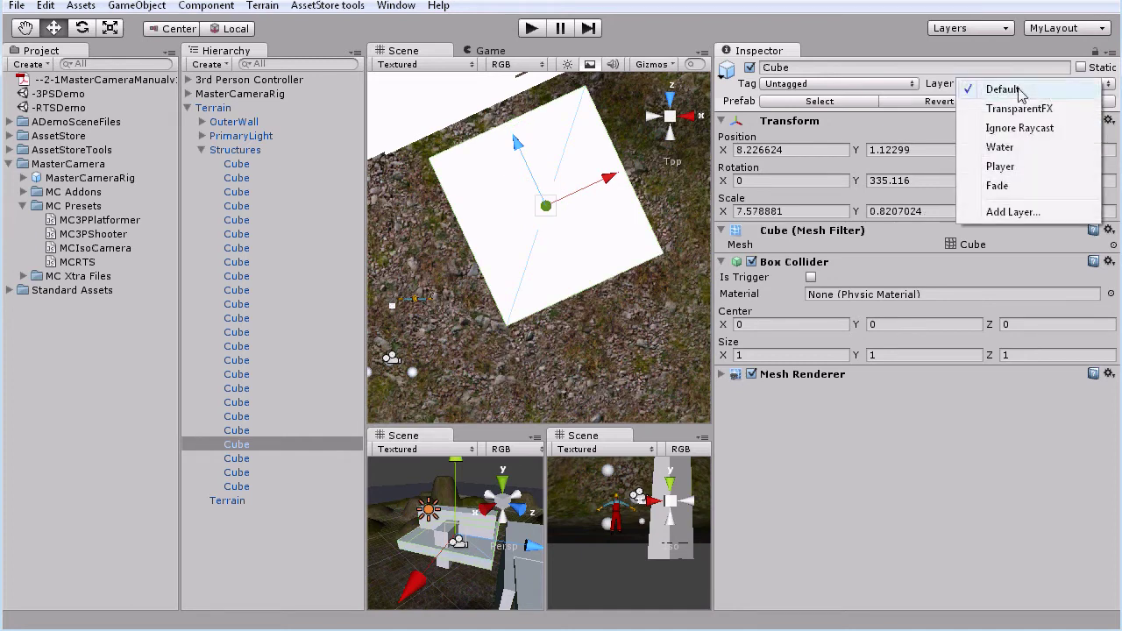
pyautogui.click(999, 185)
pyautogui.moveTo(457, 539); pyautogui.dragTo(444, 541)
pyautogui.click(444, 573)
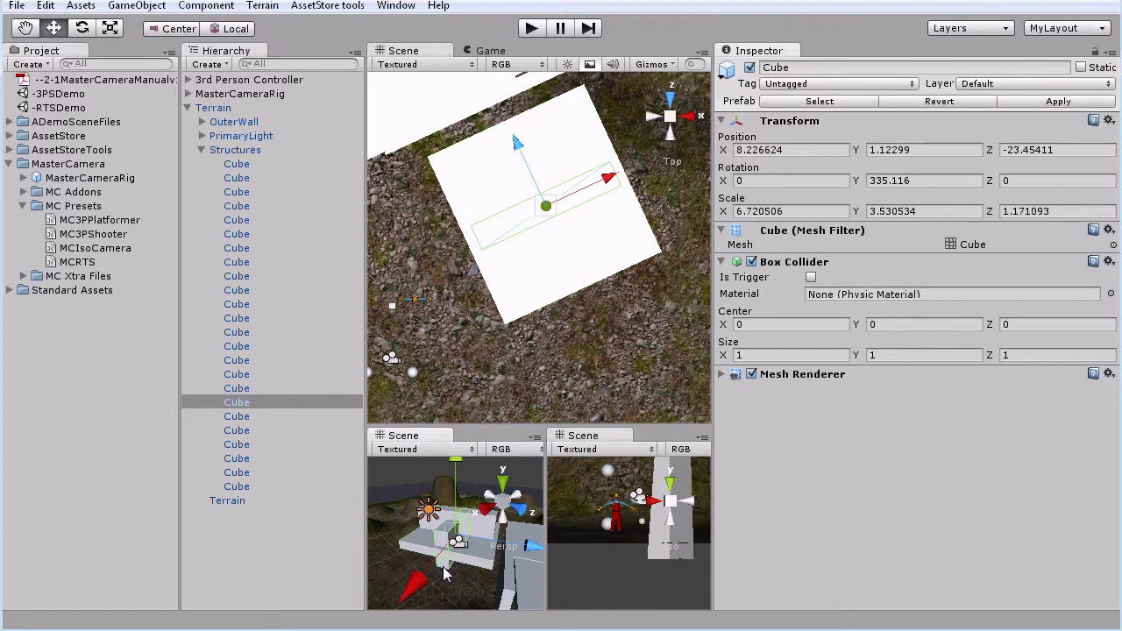
pyautogui.click(1068, 85)
pyautogui.click(1022, 185)
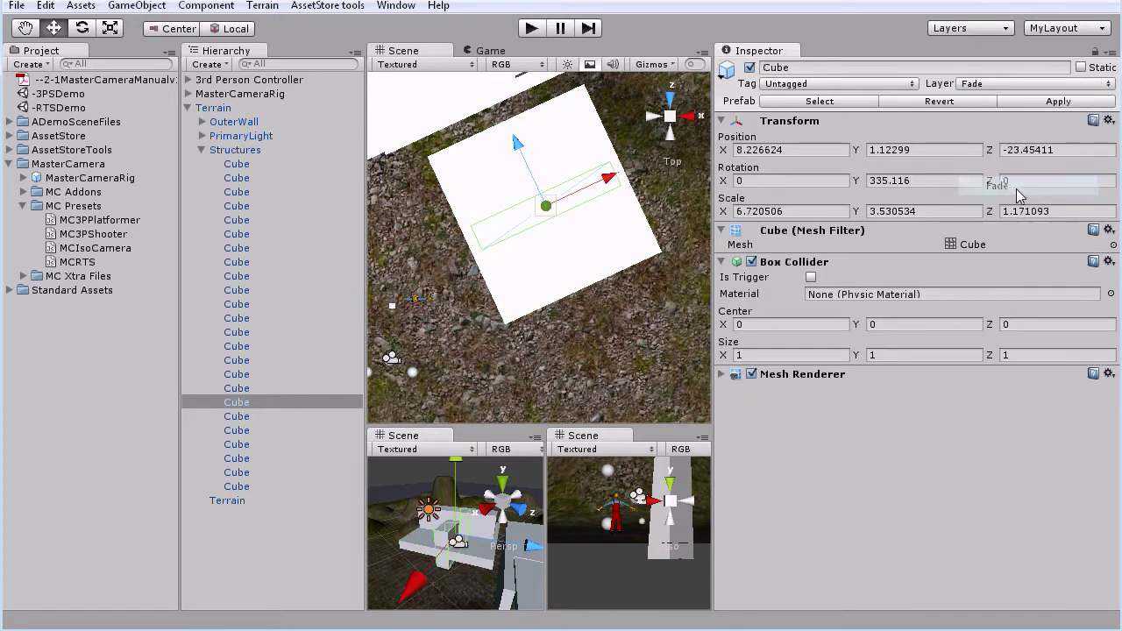
pyautogui.click(202, 150)
pyautogui.click(188, 108)
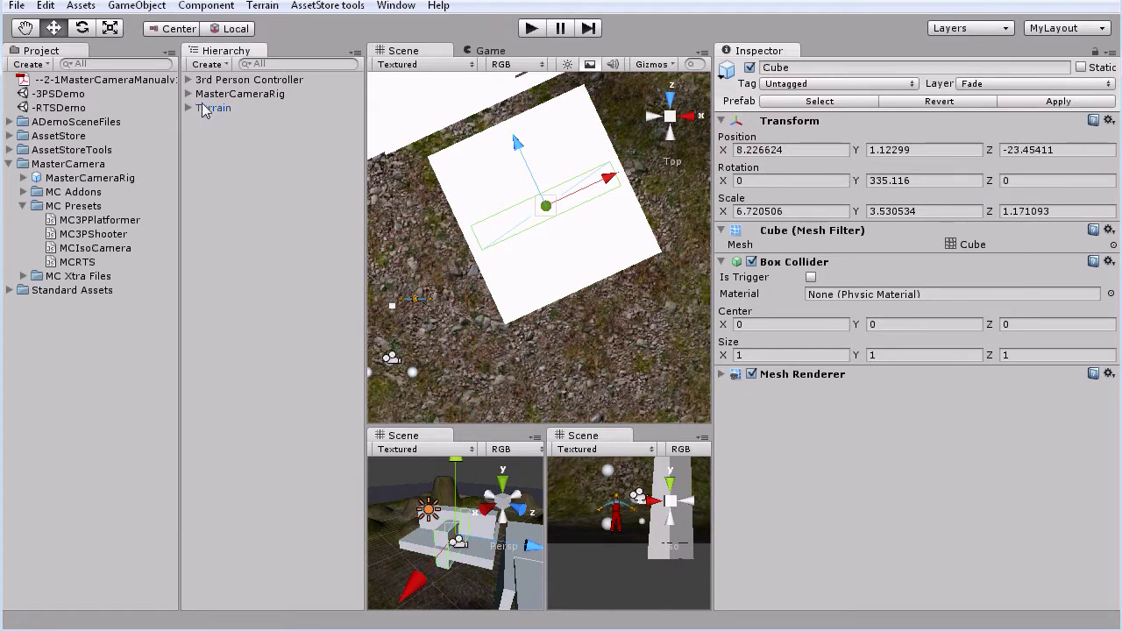
# Set the MCLOSFade script's Fade Layer on the MasterCameraRig to Fade and briefly run the game
pyautogui.click(221, 95)
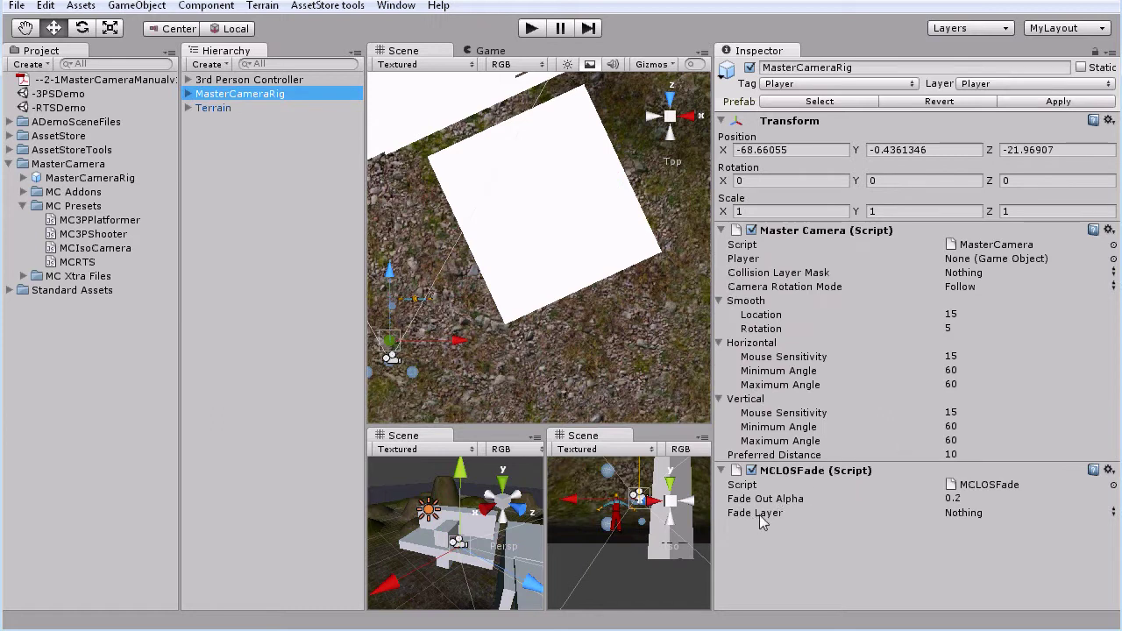
pyautogui.click(1043, 513)
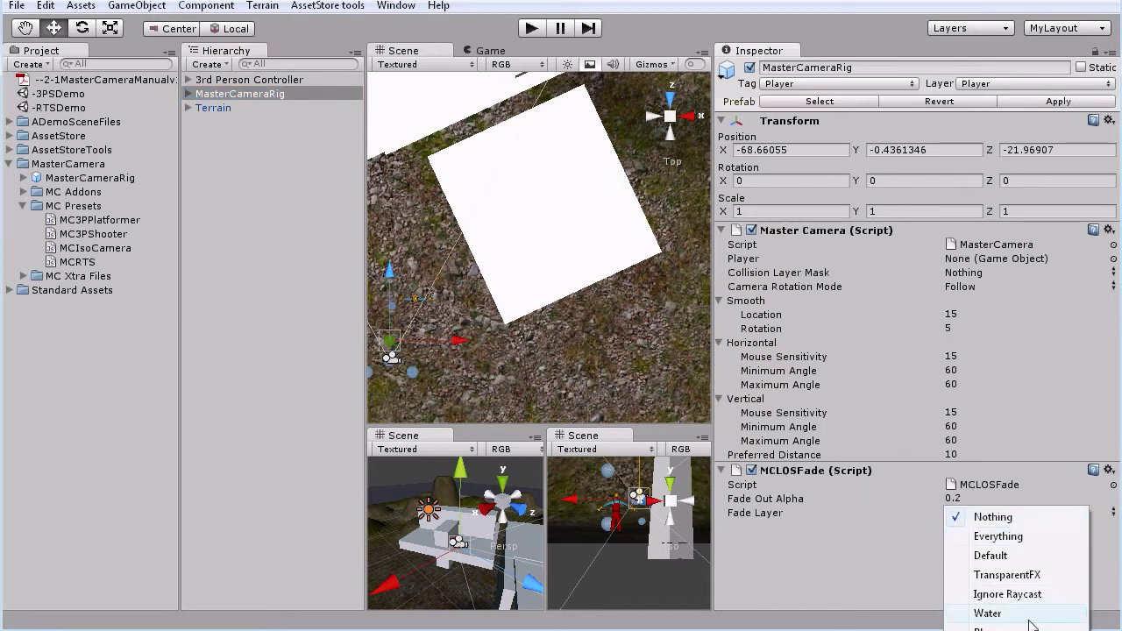
pyautogui.click(987, 630)
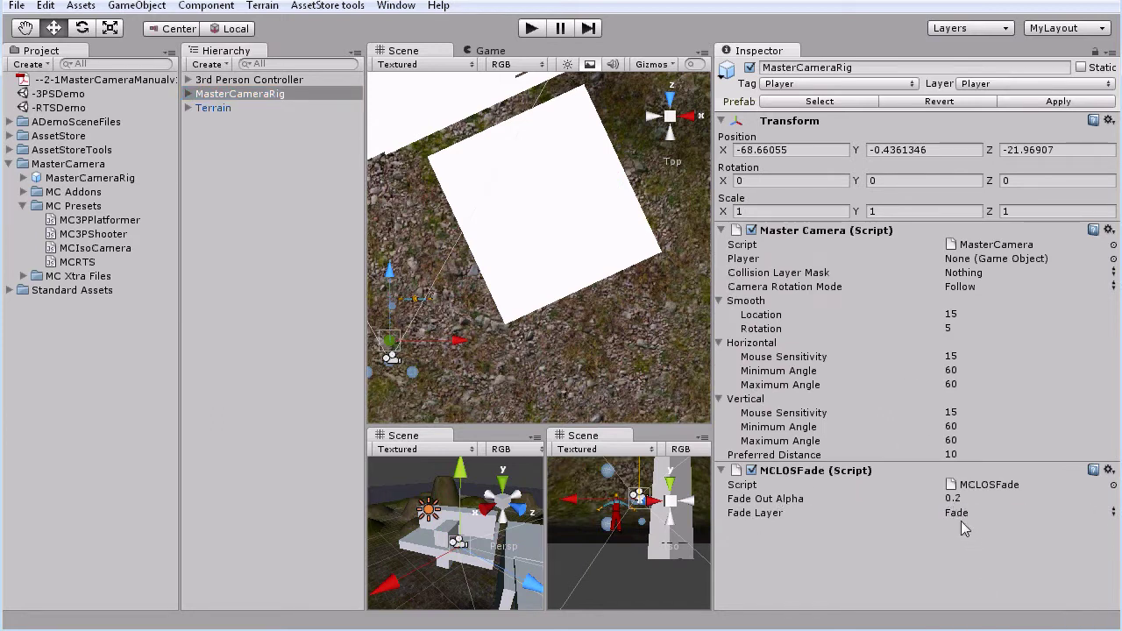
pyautogui.click(529, 29)
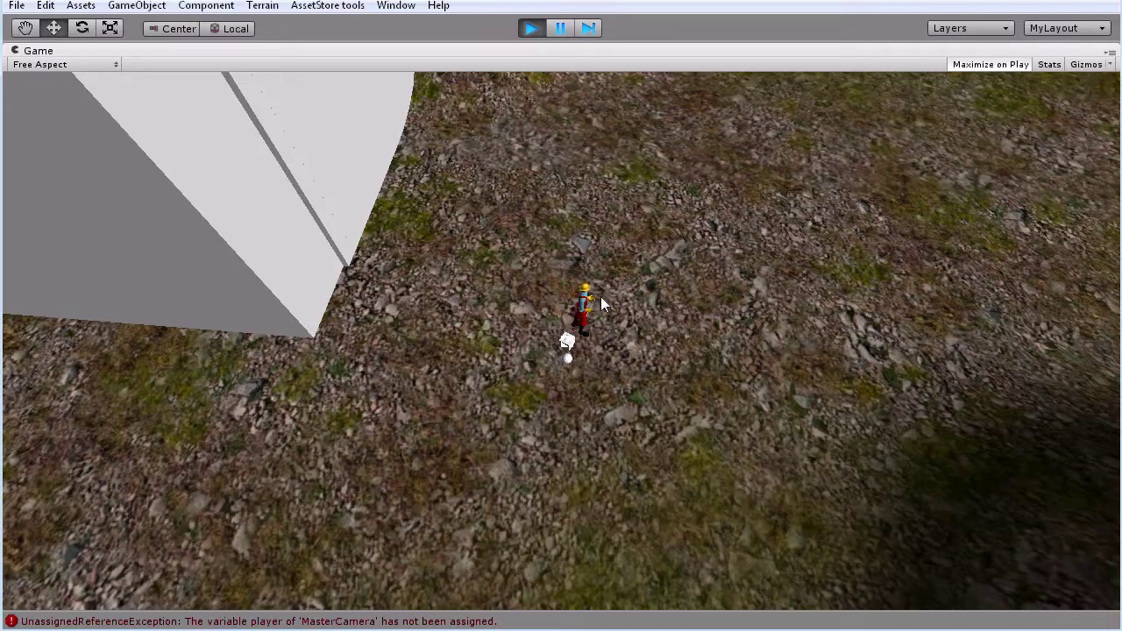
pyautogui.click(530, 28)
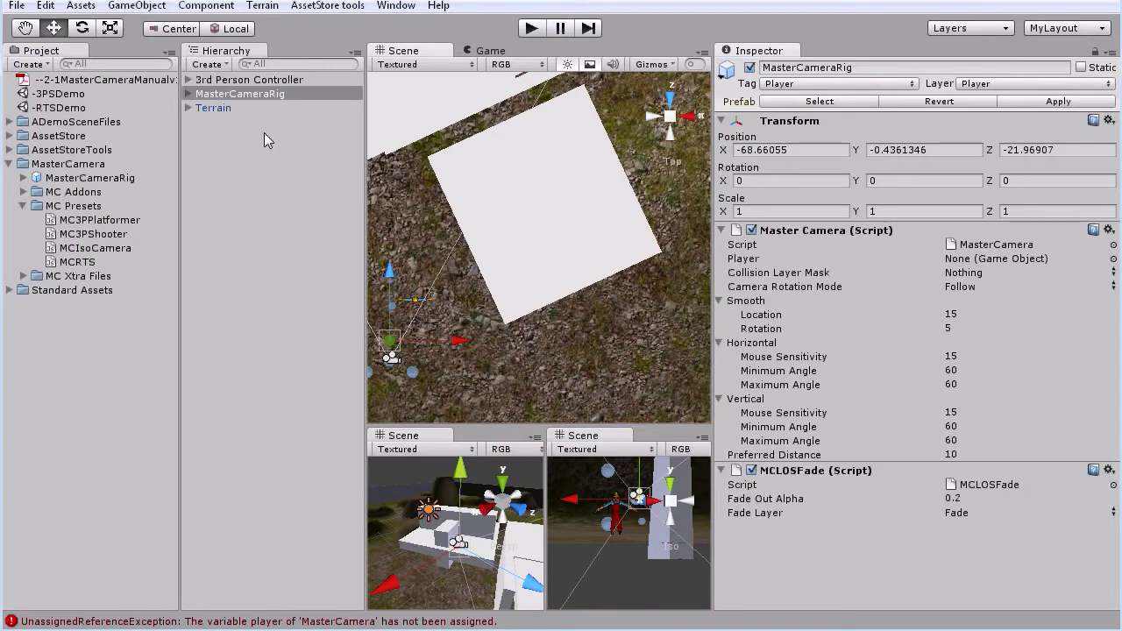
# Assign the 3rd Person Controller as the Player of the MasterCameraRig's Master Camera script
pyautogui.click(247, 80)
pyautogui.click(260, 93)
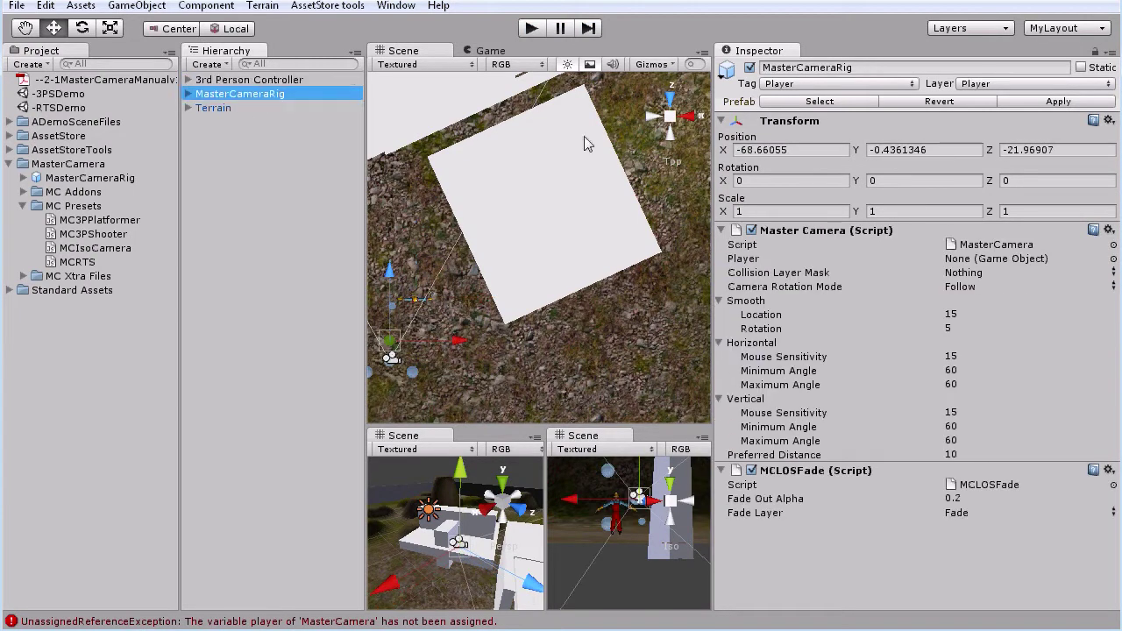
pyautogui.moveTo(1027, 273); pyautogui.dragTo(960, 261)
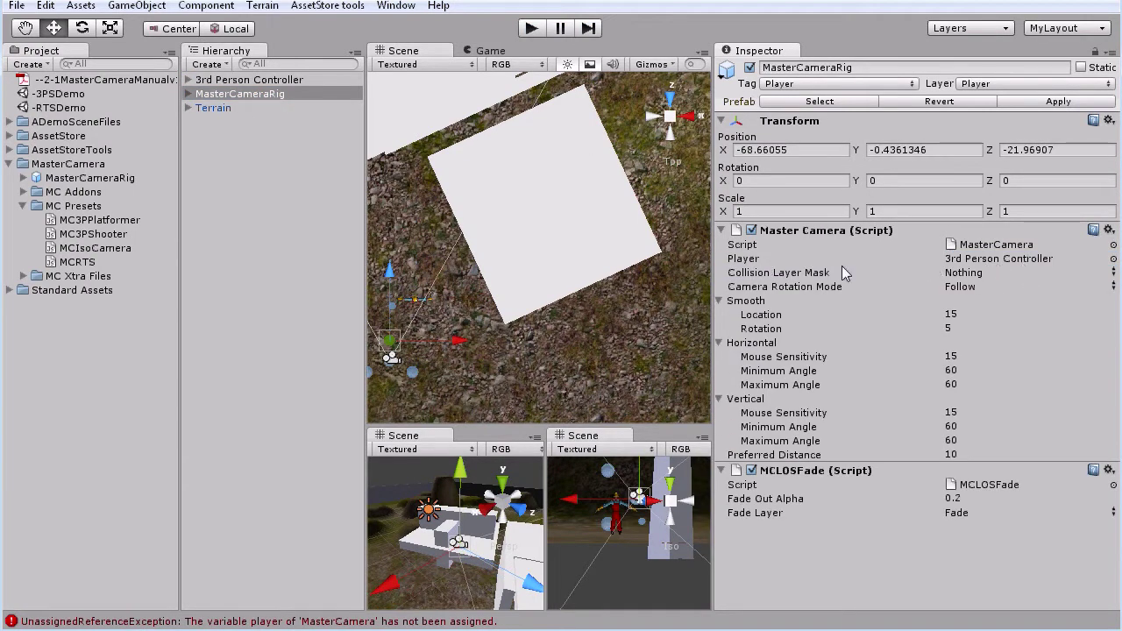
# Play the scene and walk the character under and around the structures to test the camera and fading, then stop
pyautogui.click(532, 28)
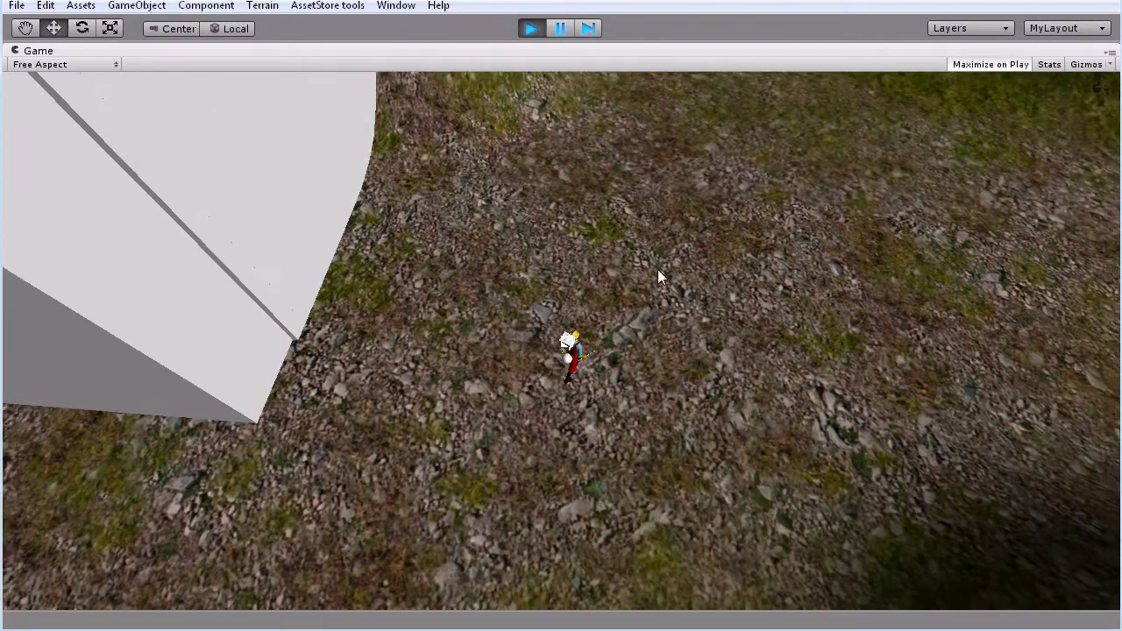
pyautogui.press('w')
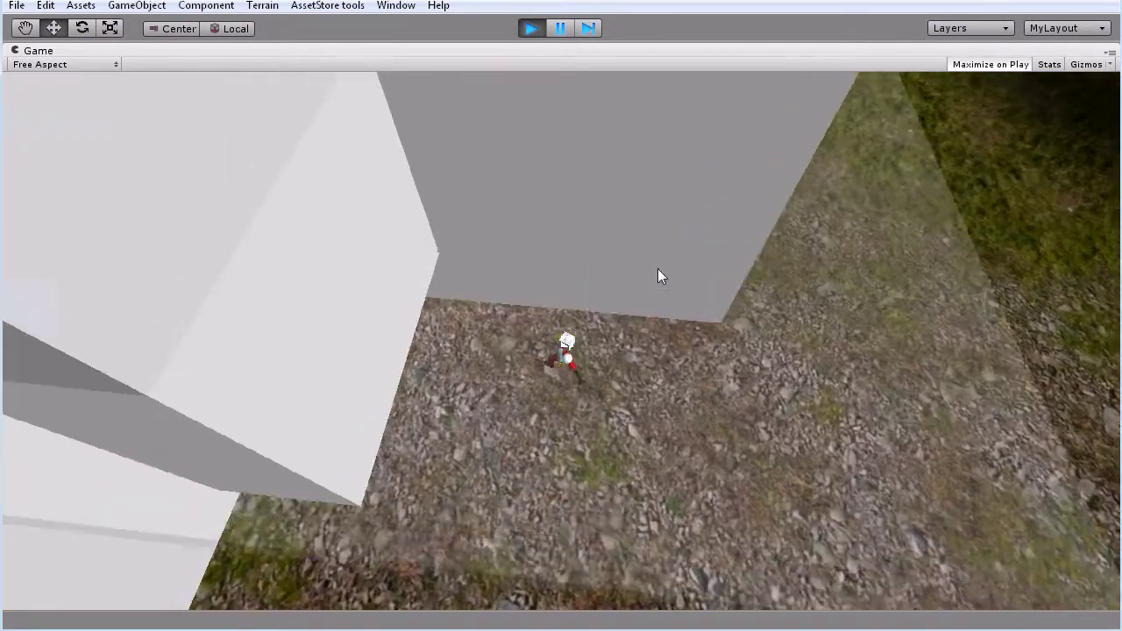
pyautogui.press('a')
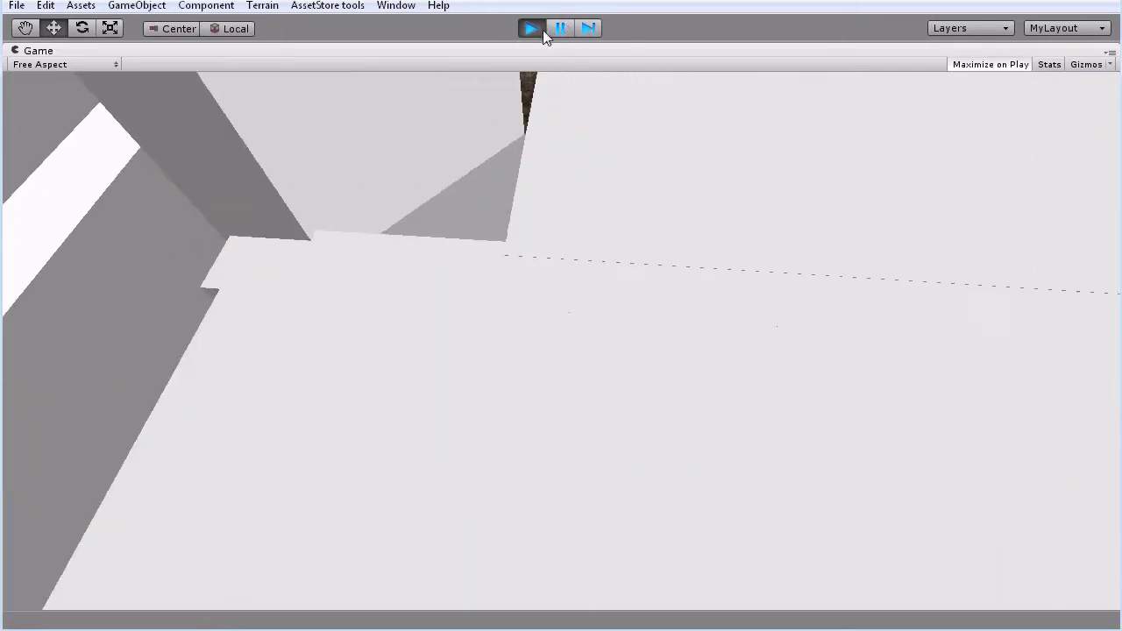
pyautogui.click(541, 30)
# Assign two adjoining roof slabs of the large building to the Fade layer and collapse the Terrain hierarchy
pyautogui.moveTo(524, 169); pyautogui.dragTo(628, 400, button='middle')
pyautogui.click(623, 274)
pyautogui.click(645, 272)
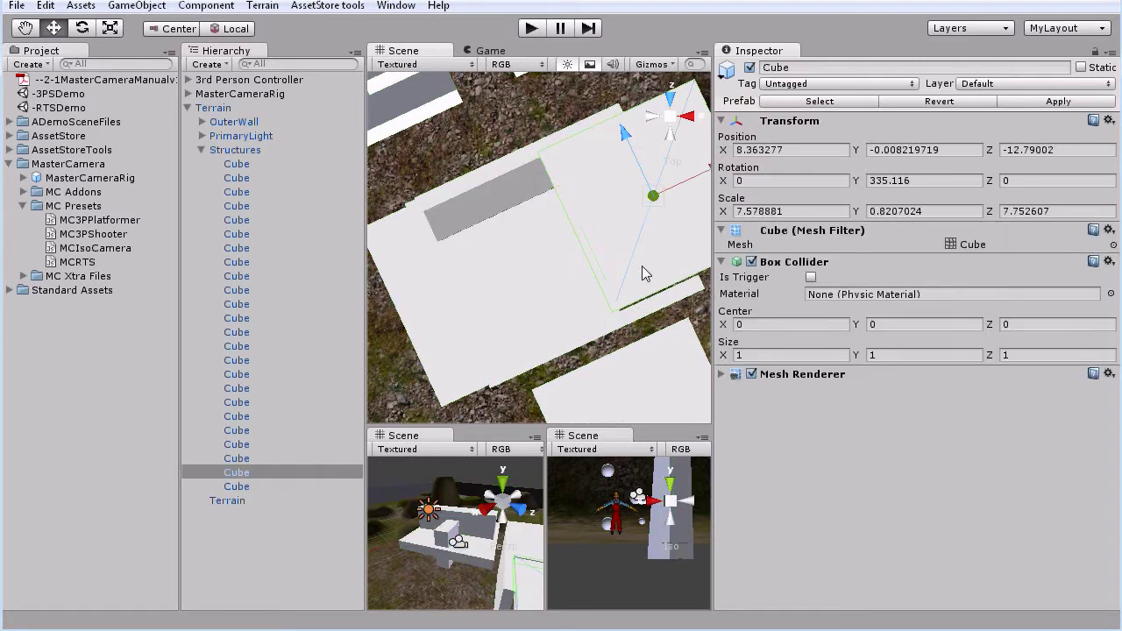
pyautogui.click(997, 84)
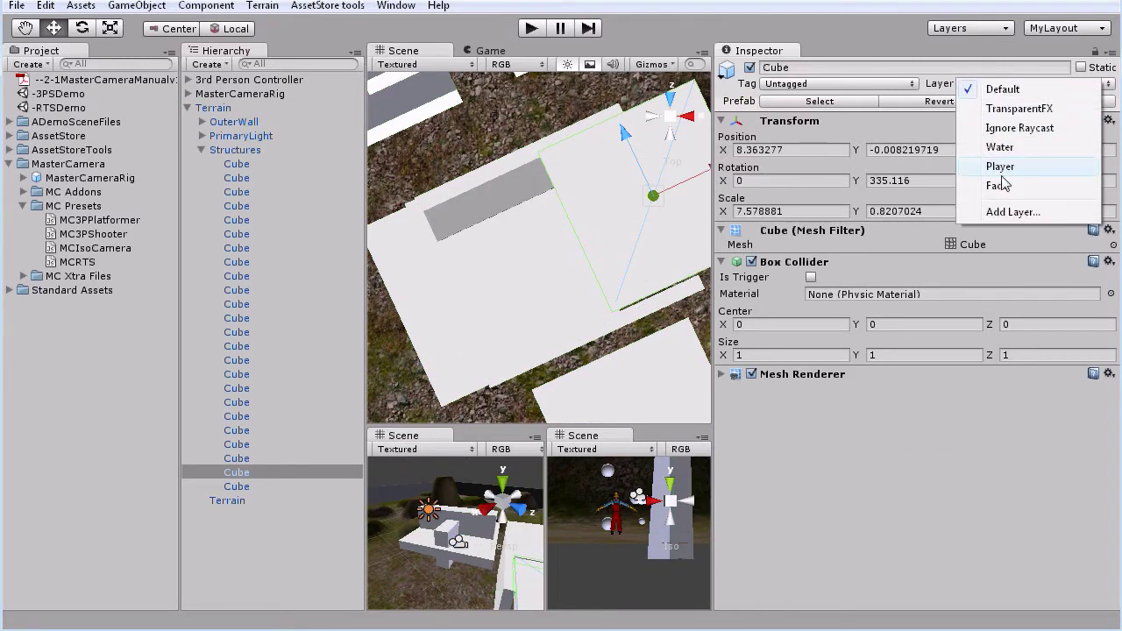
pyautogui.click(1008, 184)
pyautogui.click(555, 283)
pyautogui.click(986, 84)
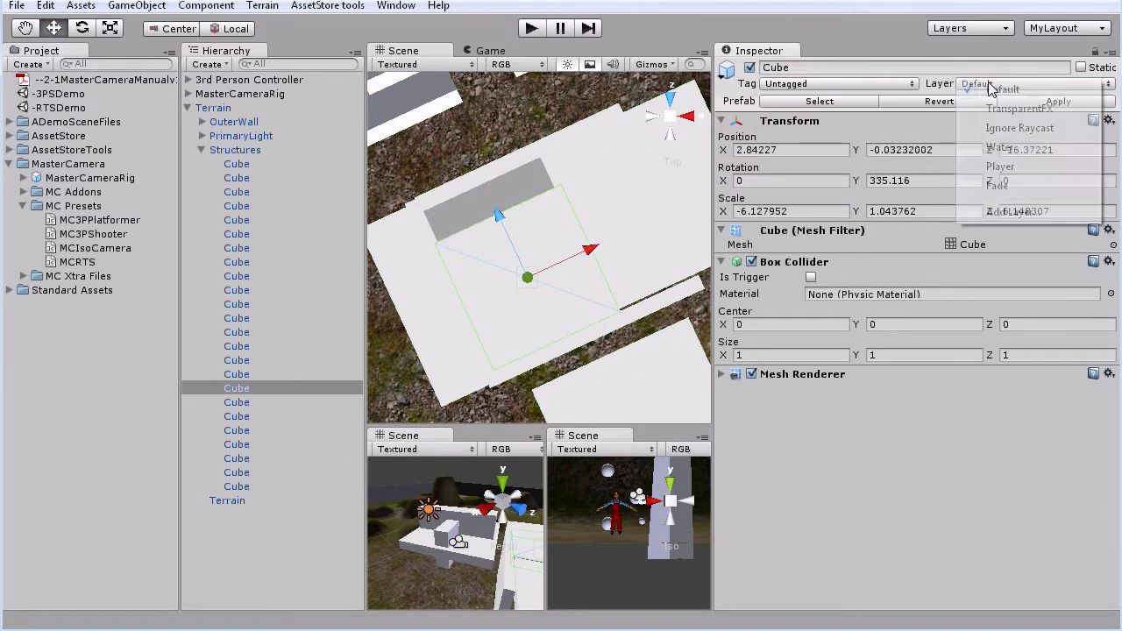
pyautogui.click(999, 185)
pyautogui.click(202, 150)
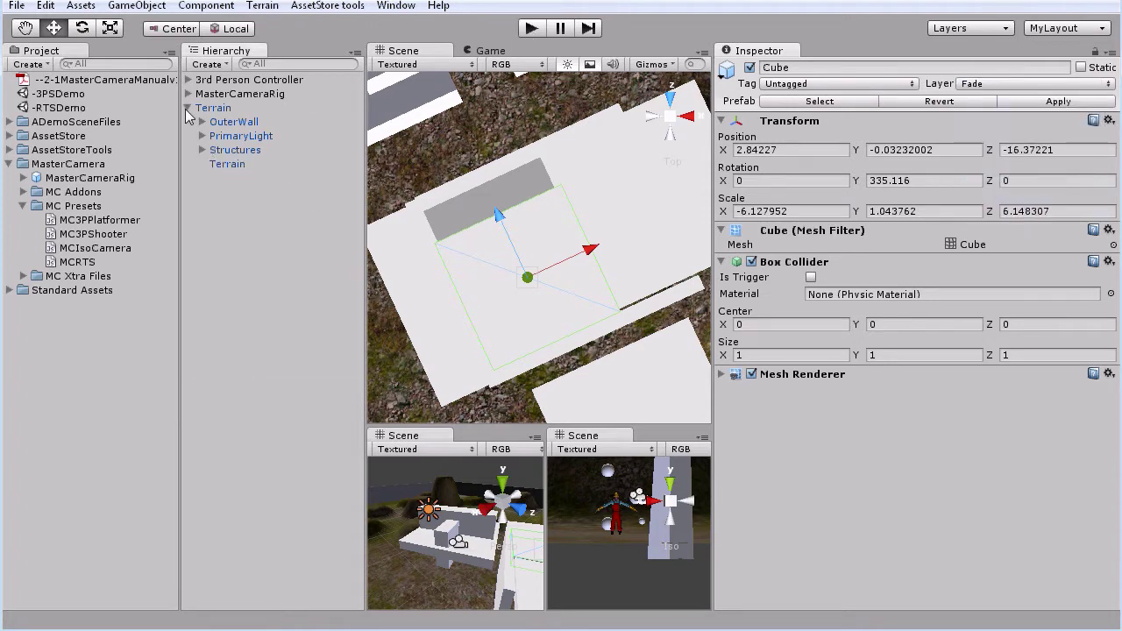
pyautogui.click(187, 108)
# Filter the hierarchy by "-" and delete all the rig's marker objects with that name
pyautogui.click(241, 94)
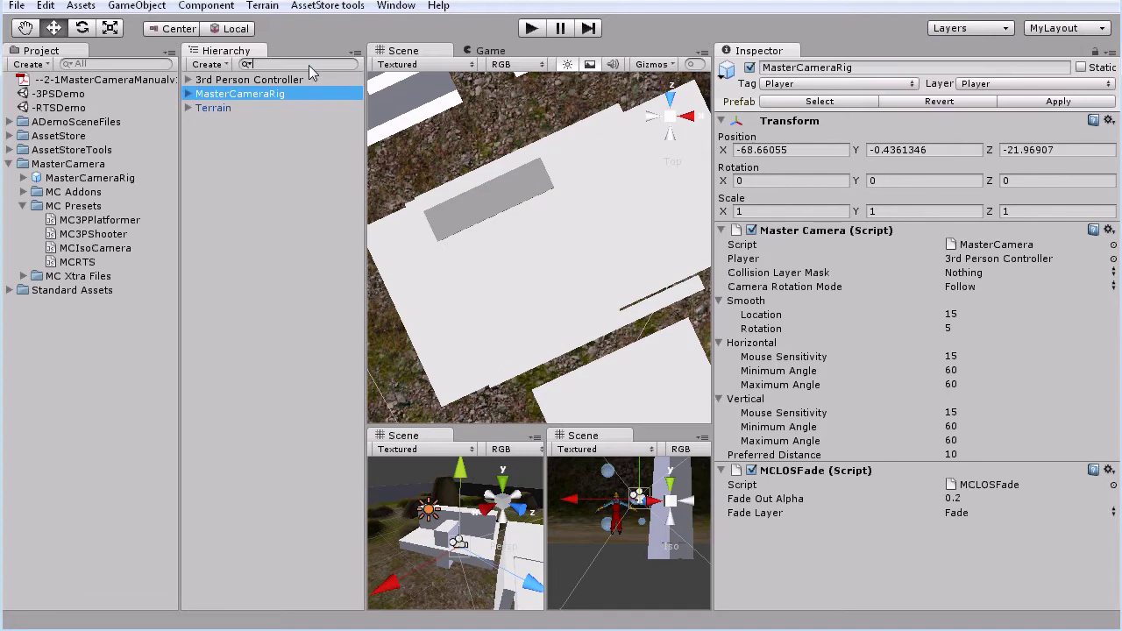
pyautogui.write('-')
pyautogui.click(200, 78)
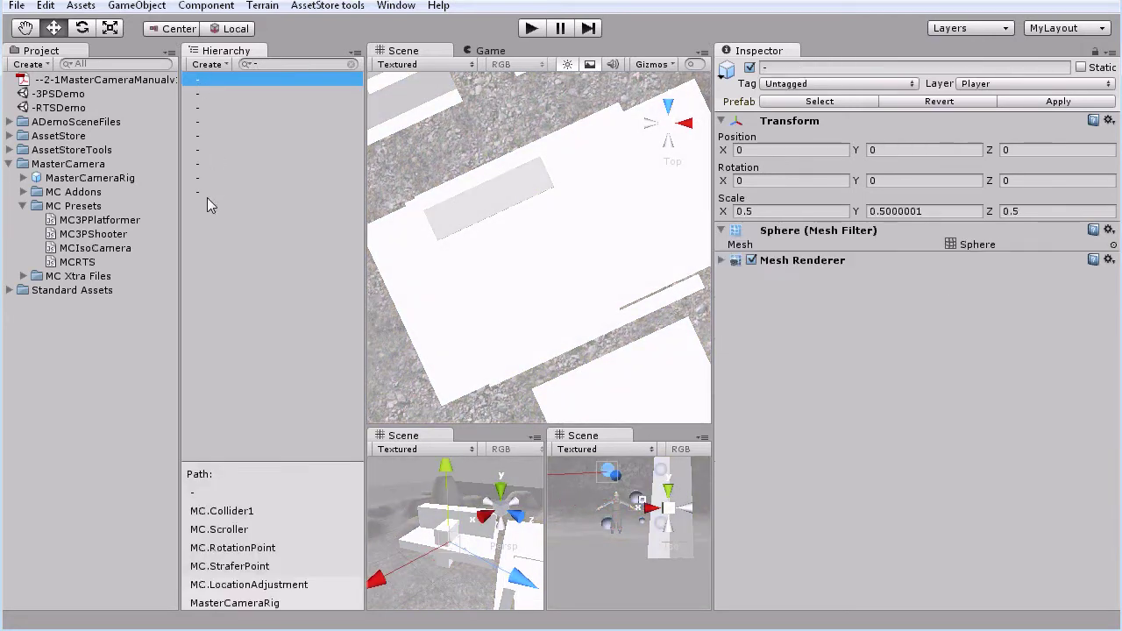
pyautogui.keyDown('shift'); pyautogui.click(209, 190); pyautogui.keyUp('shift')
pyautogui.rightClick(220, 176)
pyautogui.click(268, 279)
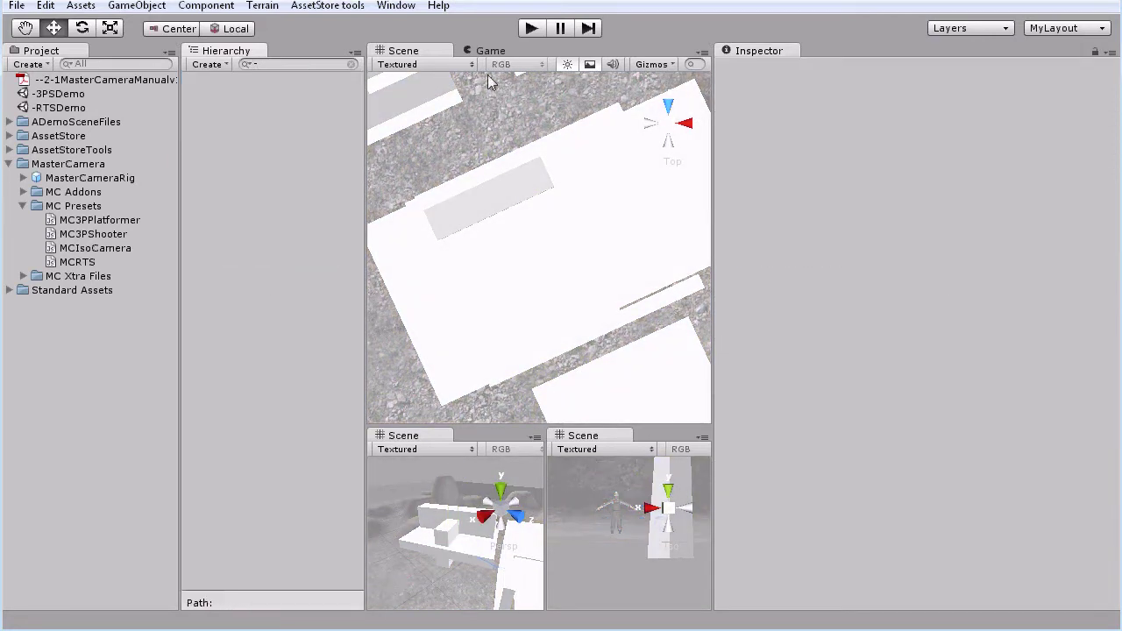
# Play the scene again and move and jump the character among the buildings to test the camera
pyautogui.click(529, 28)
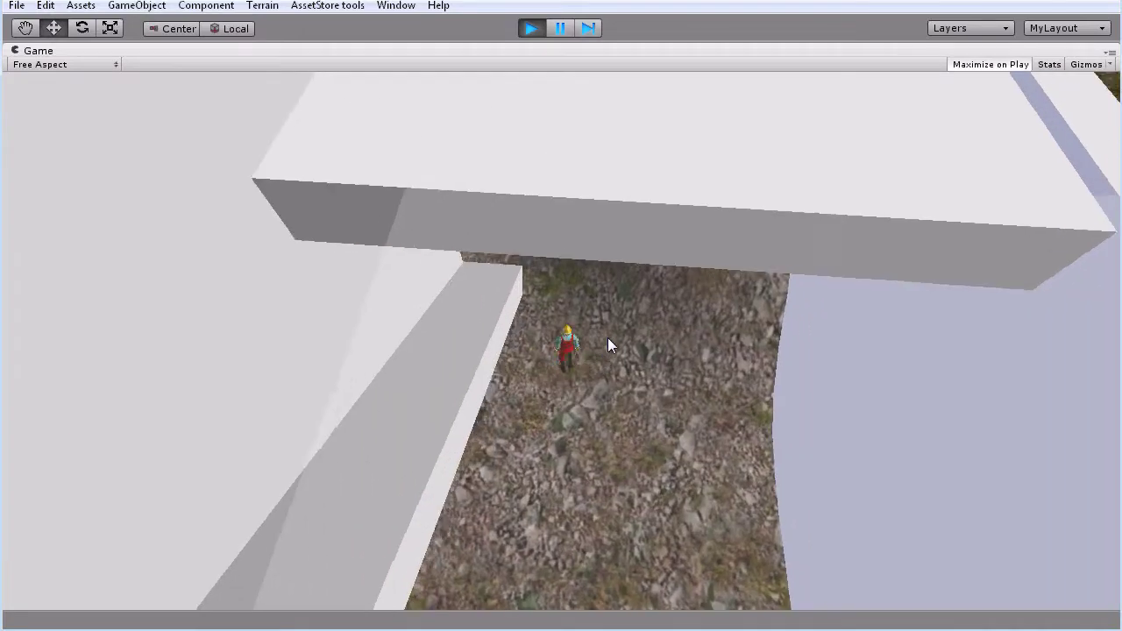
pyautogui.press('space')
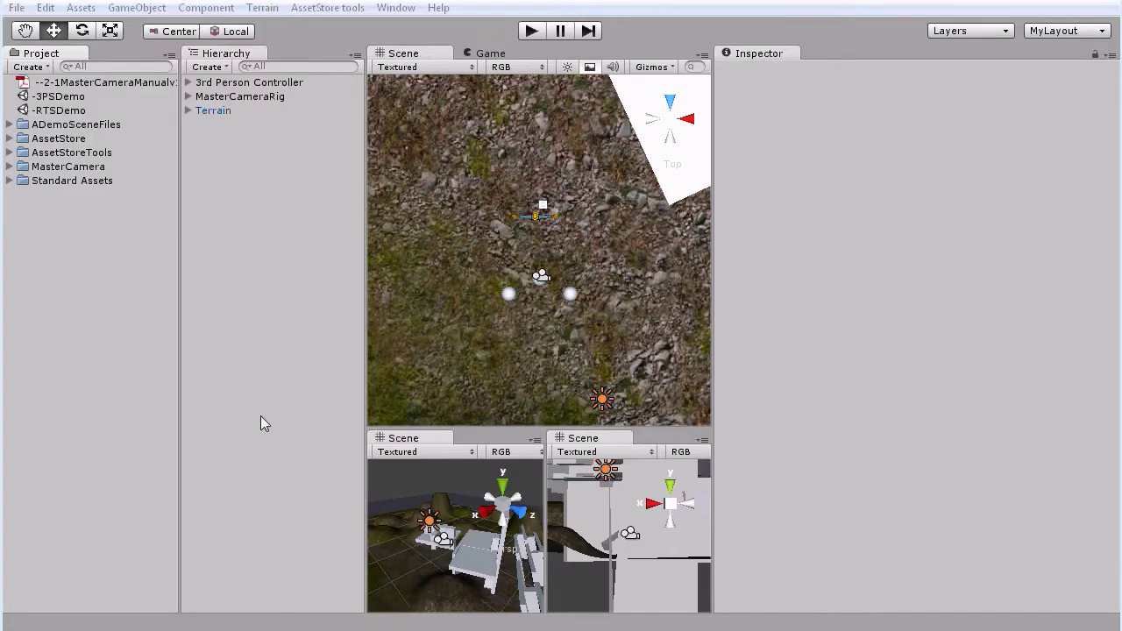
# Create a new scene without saving the current one and add the Terrain prefab from the ADemoSceneFiles folder
pyautogui.click(22, 8)
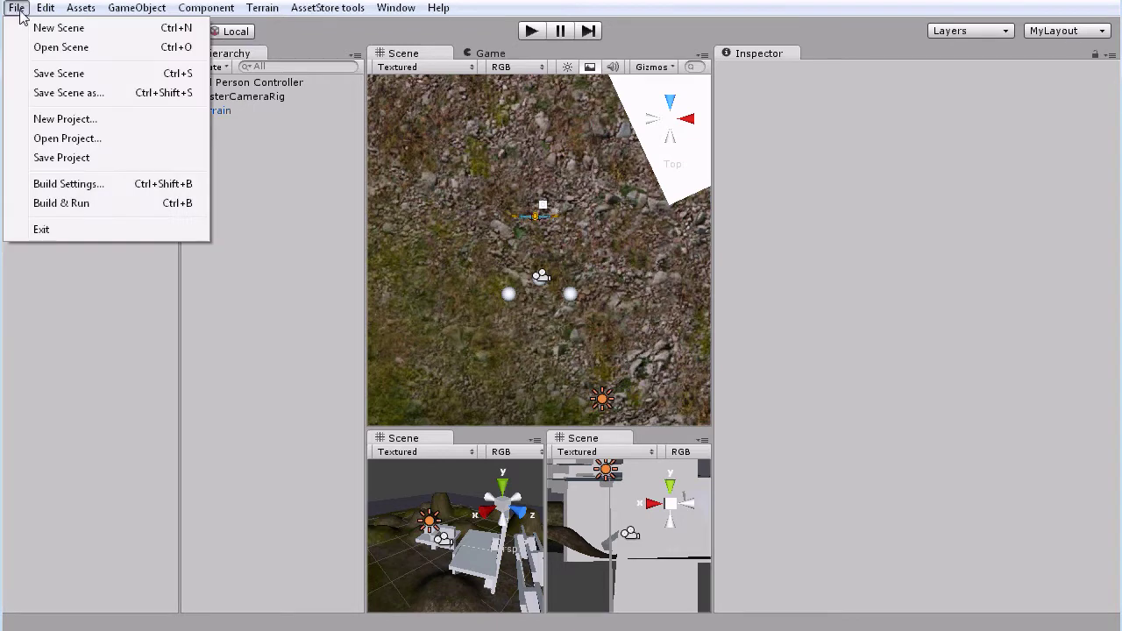
pyautogui.click(40, 27)
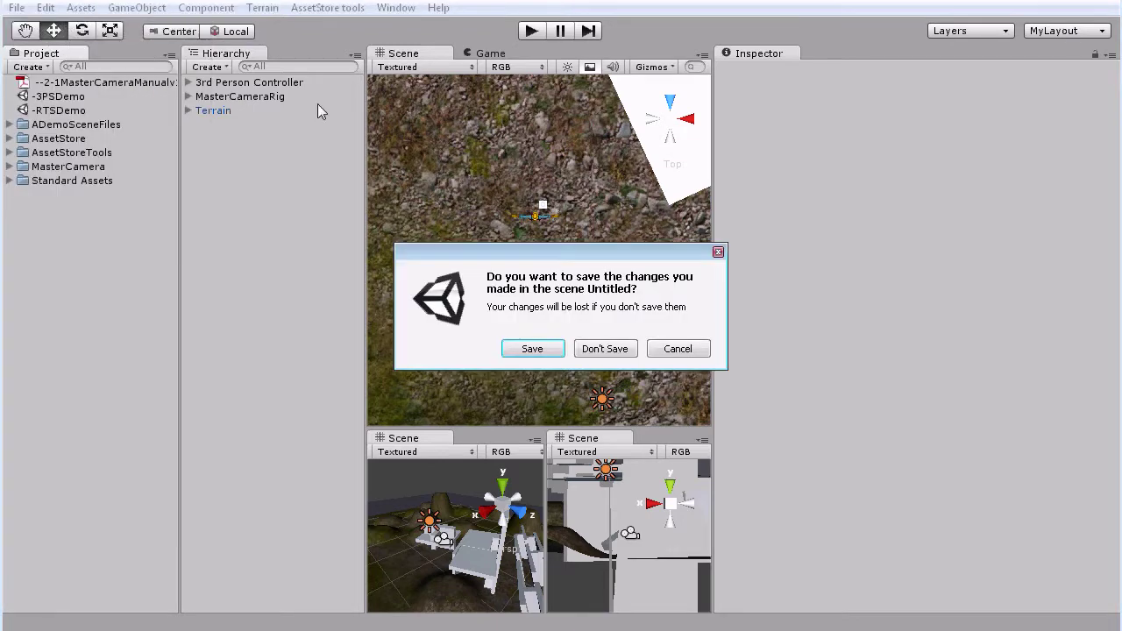
pyautogui.click(596, 355)
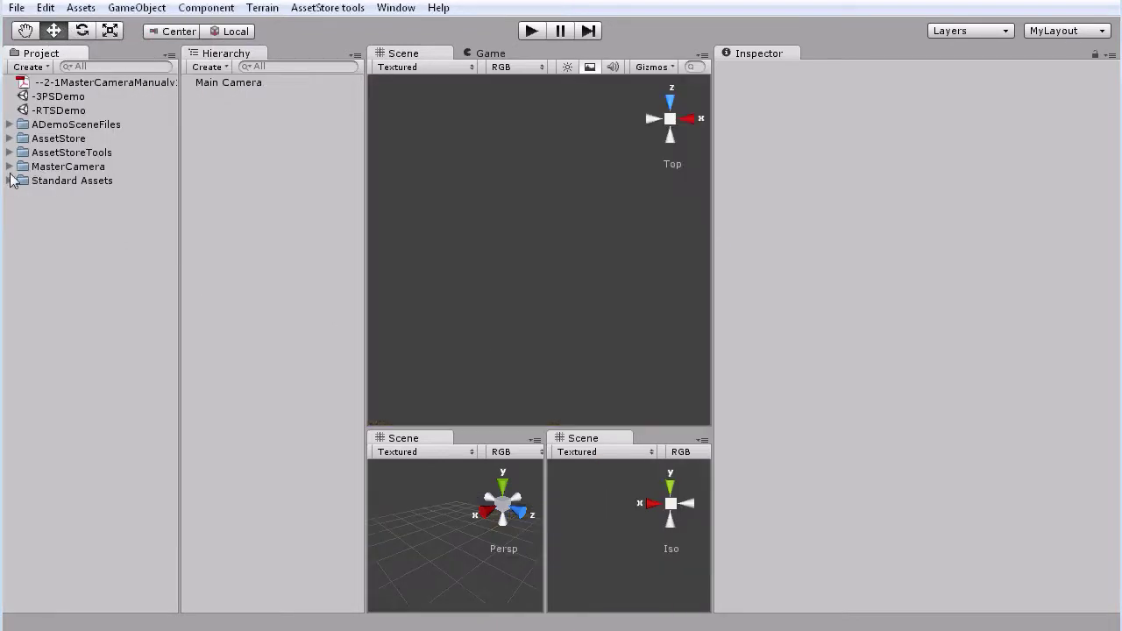
pyautogui.click(9, 125)
pyautogui.moveTo(62, 153); pyautogui.dragTo(465, 184)
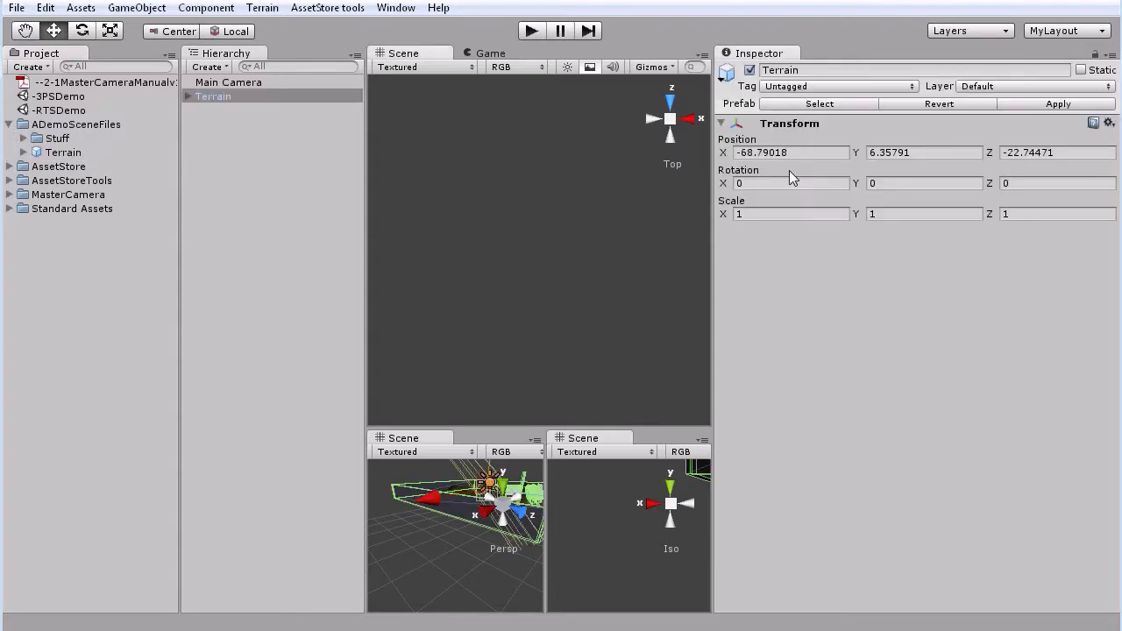
# Set the Terrain's position to 0 on the X, Y and Z axes
pyautogui.click(826, 153)
pyautogui.write('0')
pyautogui.press('Tab')
pyautogui.write('0')
pyautogui.press('Tab')
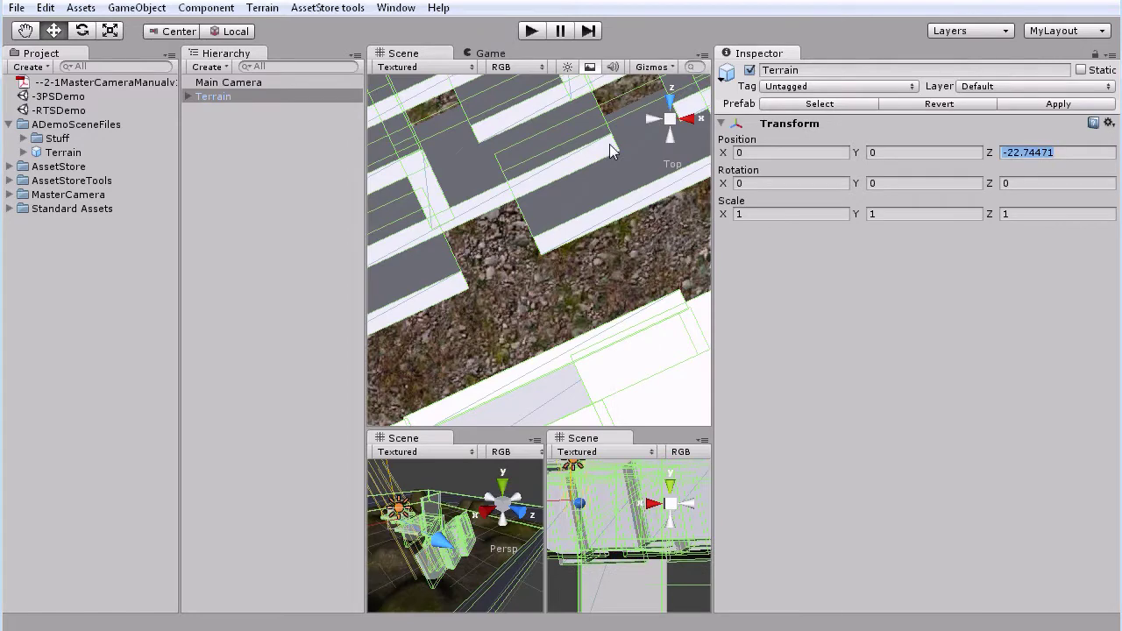
pyautogui.write('0')
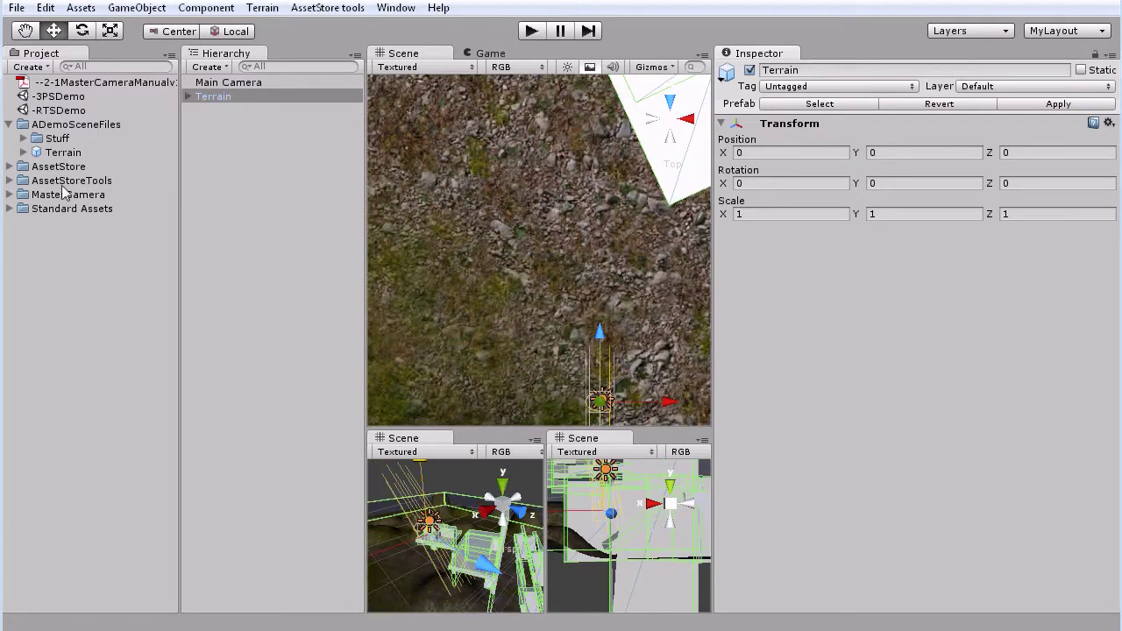
# Add the MasterCameraRig prefab from the MasterCamera folder to the scene, just above the terrain's light
pyautogui.click(9, 194)
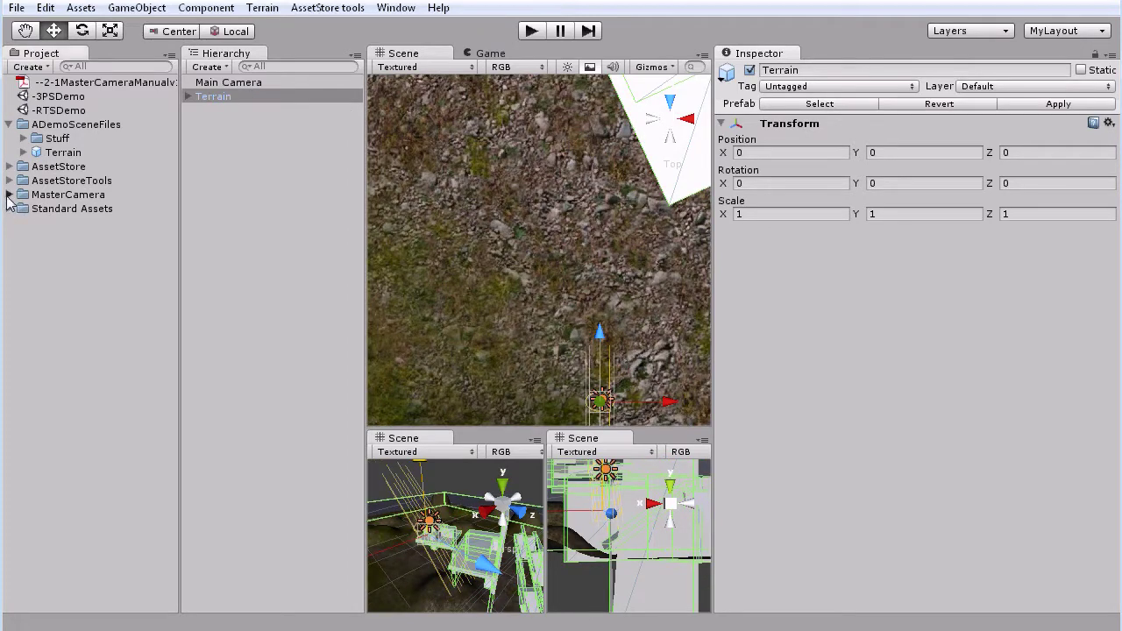
pyautogui.click(9, 124)
pyautogui.moveTo(70, 181); pyautogui.dragTo(542, 246)
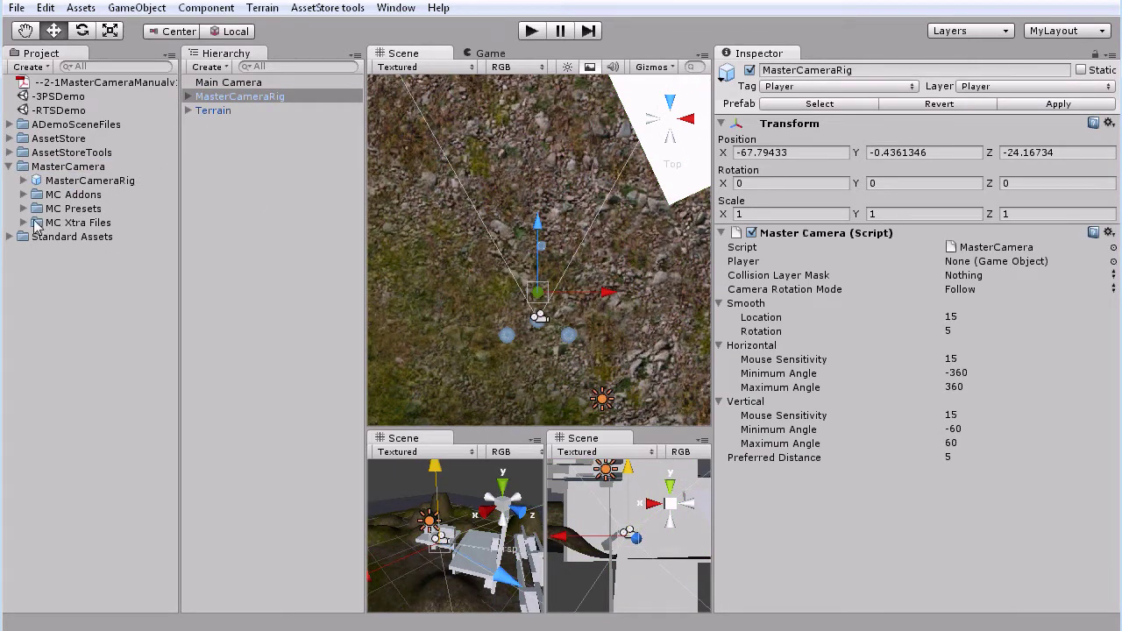
# Add the RTS Setup prefab from MC Xtra Files to the scene and inspect its RTSBounds and RTSController children
pyautogui.click(88, 223)
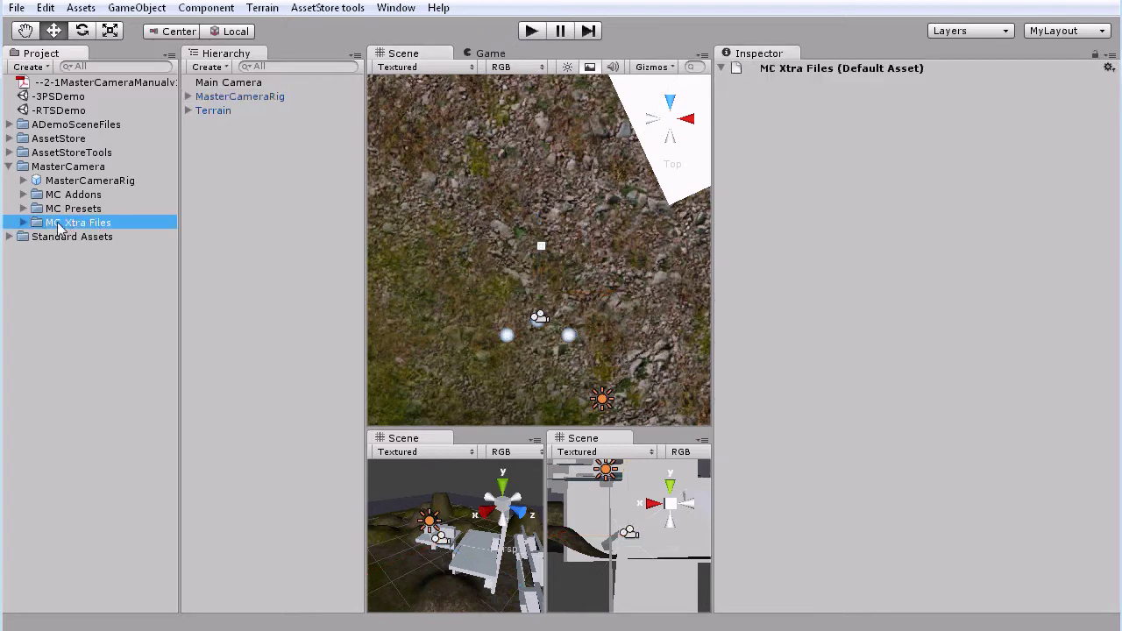
pyautogui.click(23, 223)
pyautogui.click(88, 250)
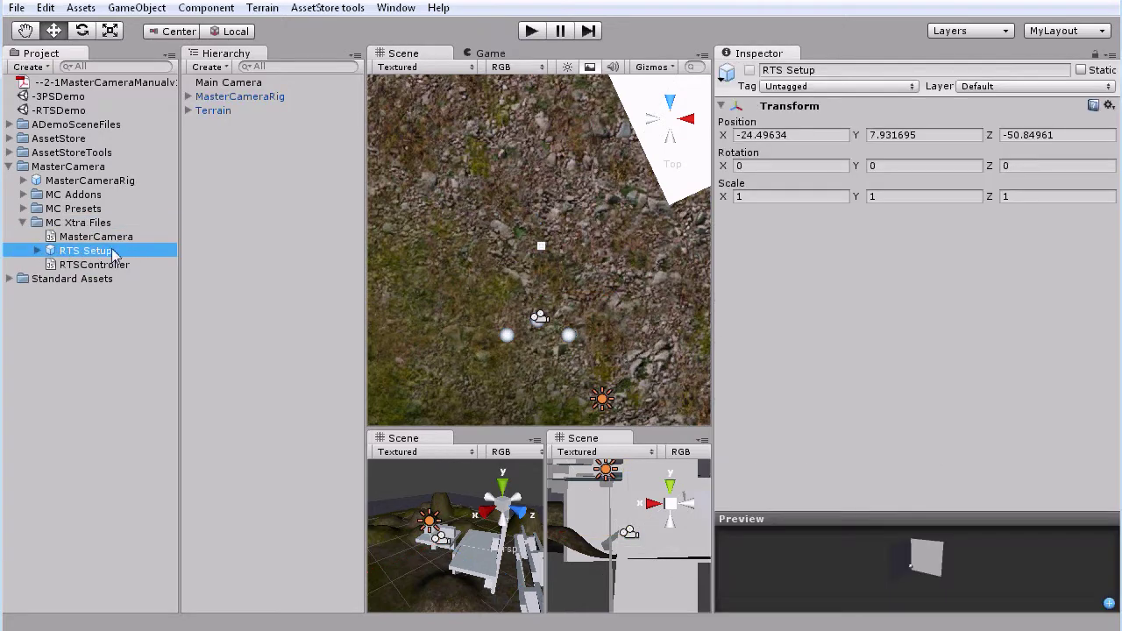
pyautogui.moveTo(67, 255); pyautogui.dragTo(541, 176)
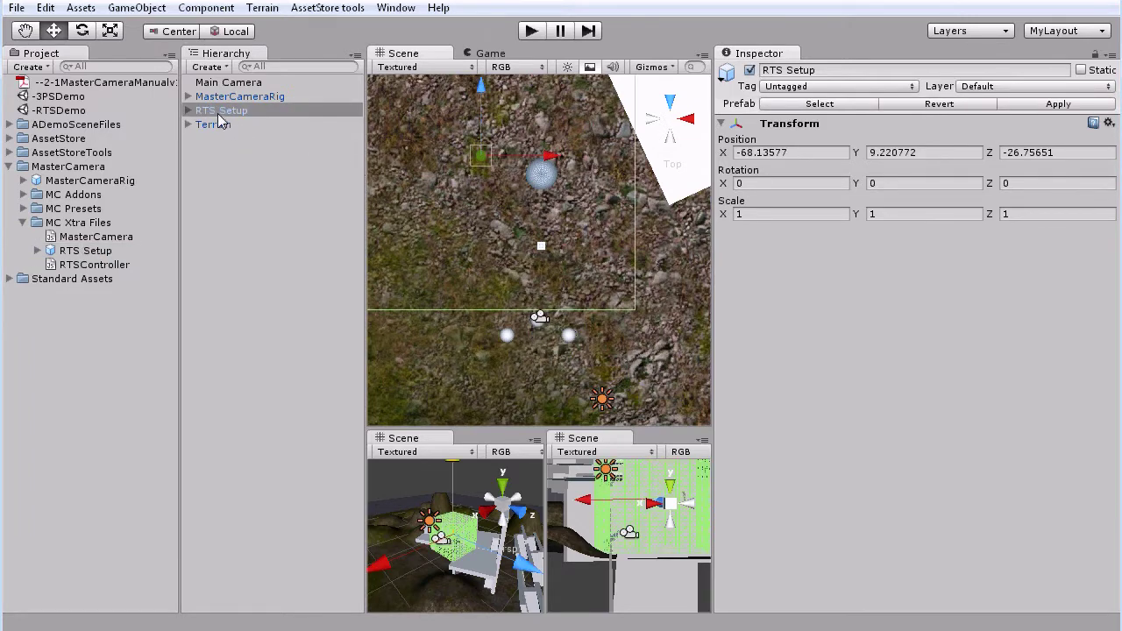
pyautogui.click(191, 111)
pyautogui.click(187, 111)
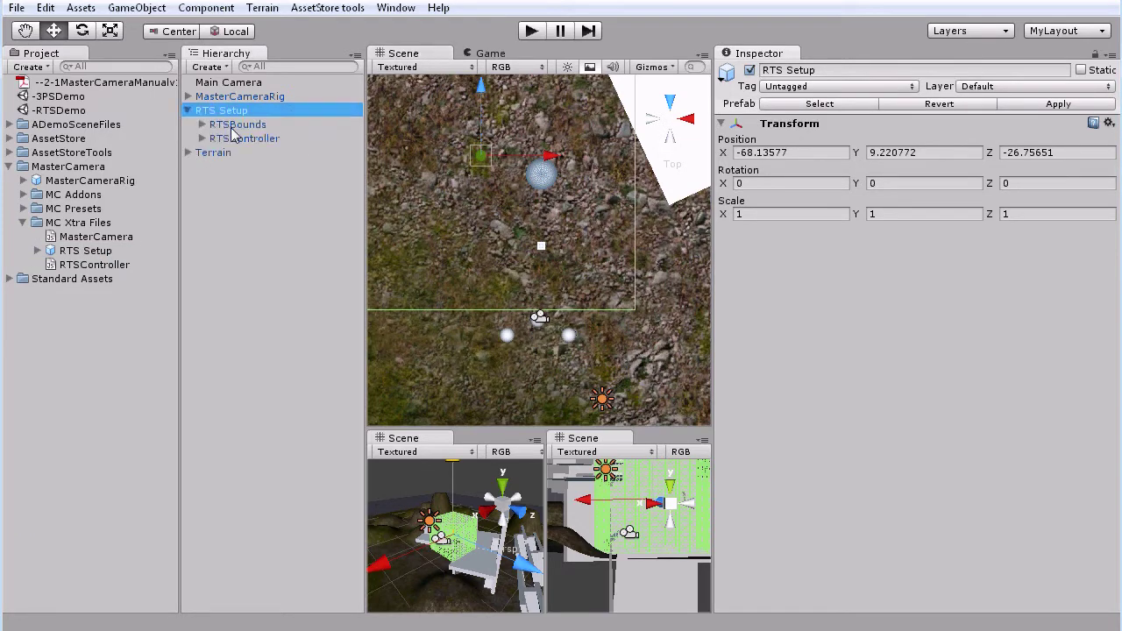
pyautogui.click(235, 124)
pyautogui.click(251, 138)
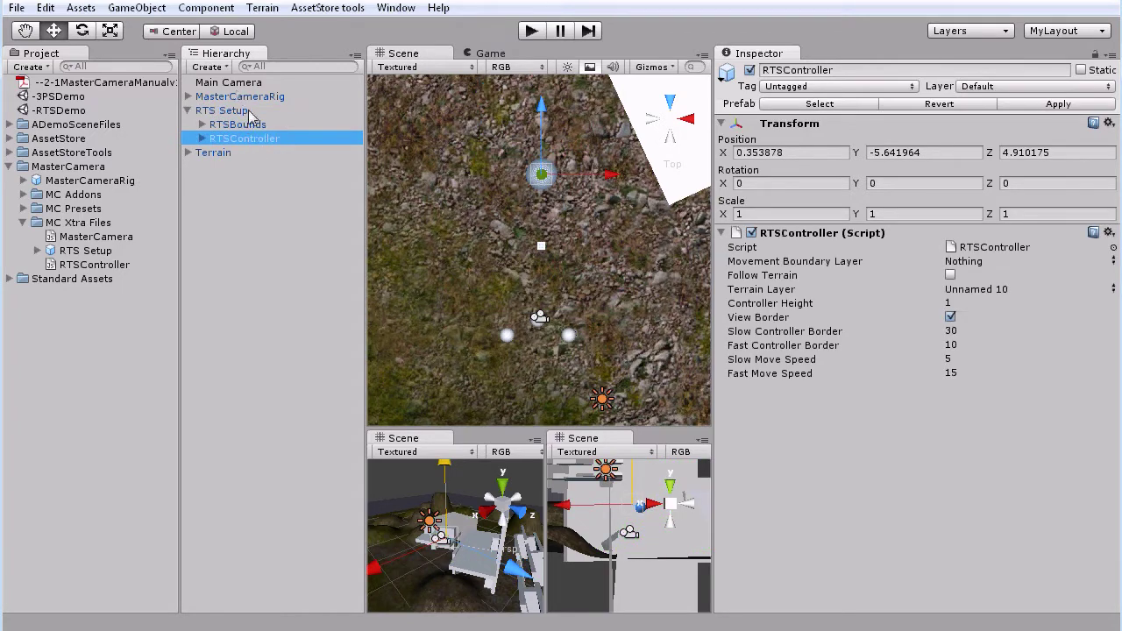
# Delete the default Main Camera from the scene
pyautogui.click(230, 82)
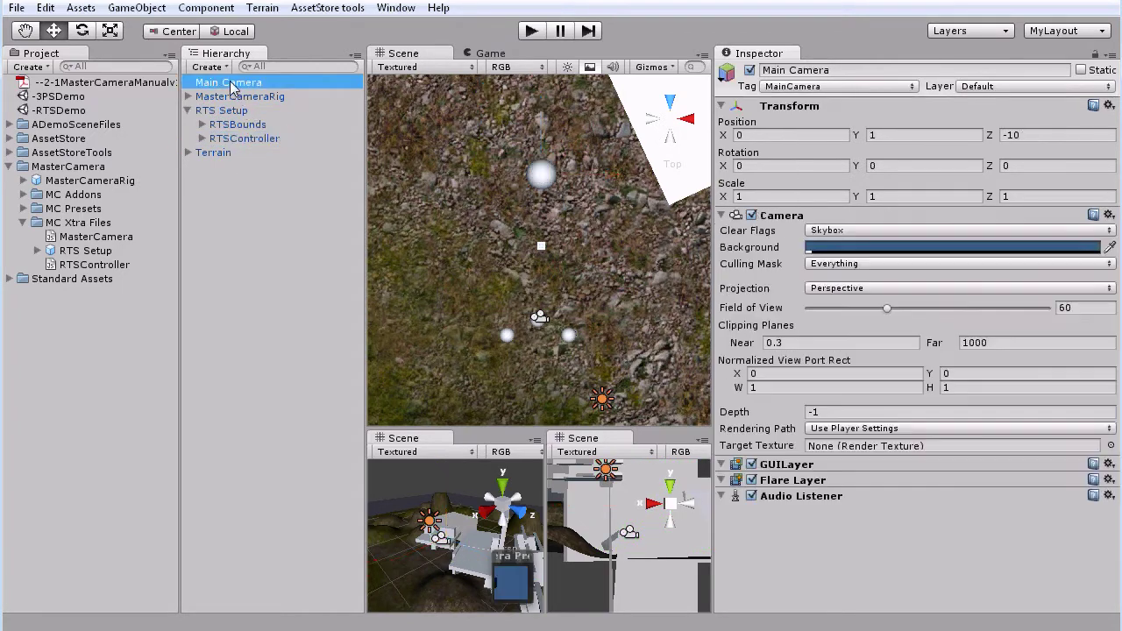
pyautogui.rightClick(232, 82)
pyautogui.click(268, 182)
# Assign RTSController as the Player of the MasterCameraRig
pyautogui.click(245, 127)
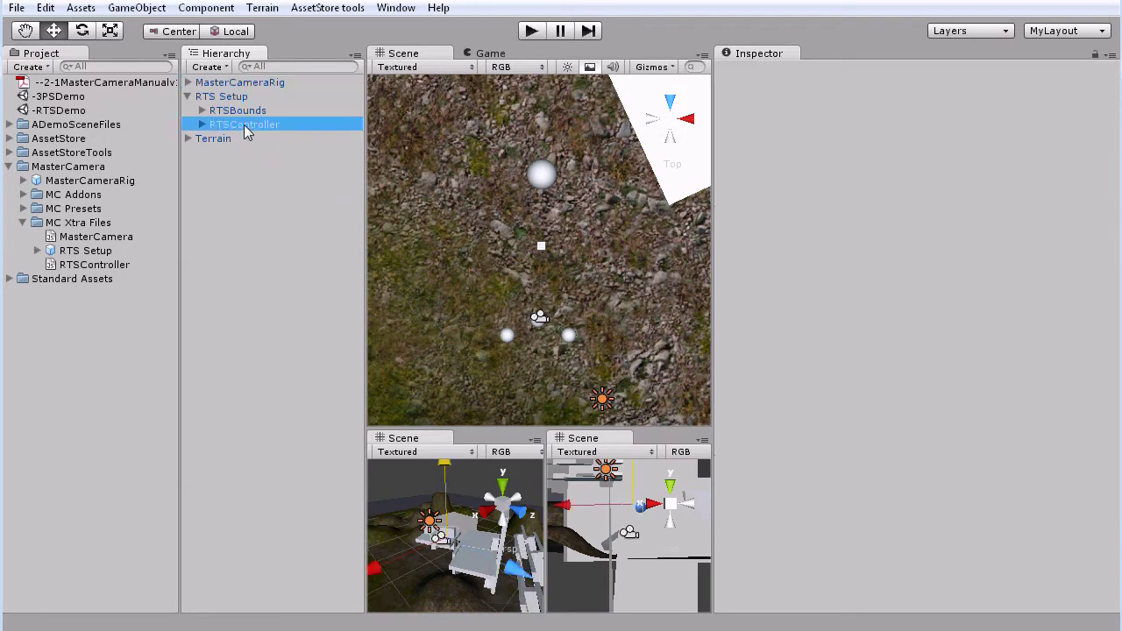
pyautogui.click(231, 82)
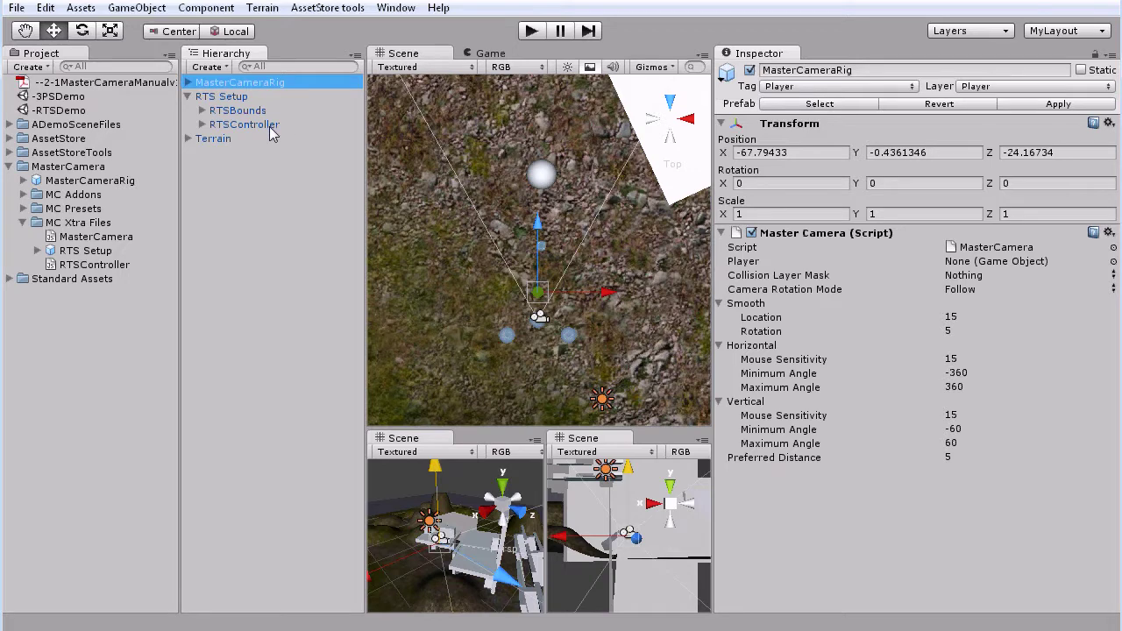
pyautogui.moveTo(272, 131); pyautogui.dragTo(1006, 265)
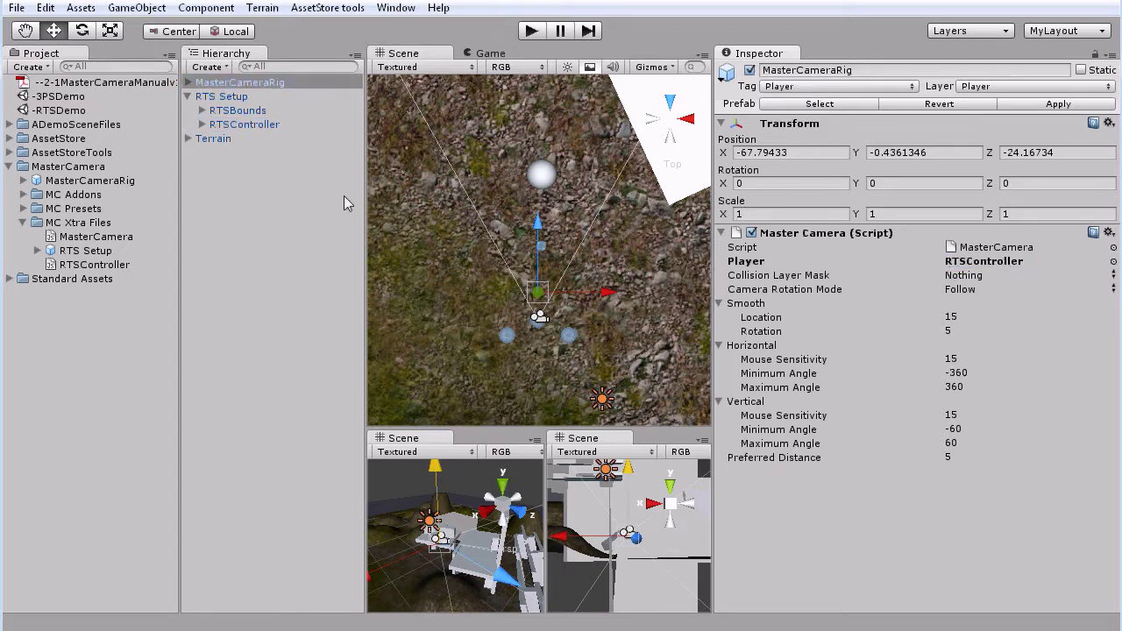
# Scale RTSBounds uniformly to about 9.7 so it spans nearly the whole terrain
pyautogui.click(238, 111)
pyautogui.scroll(-10, 513, 228)
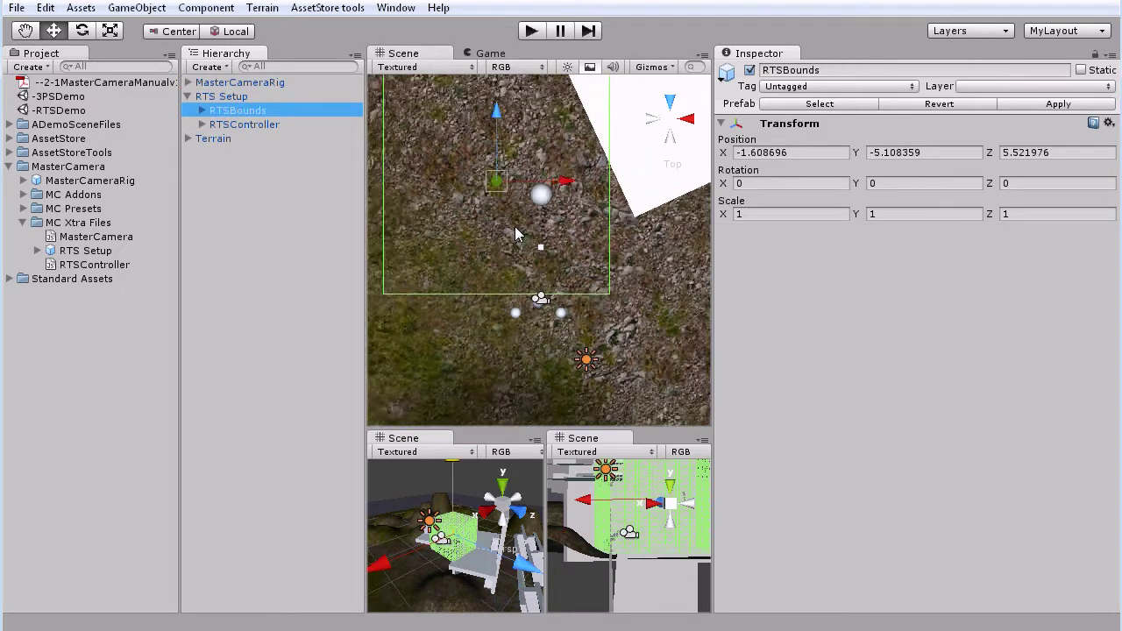
pyautogui.scroll(-10, 526, 242)
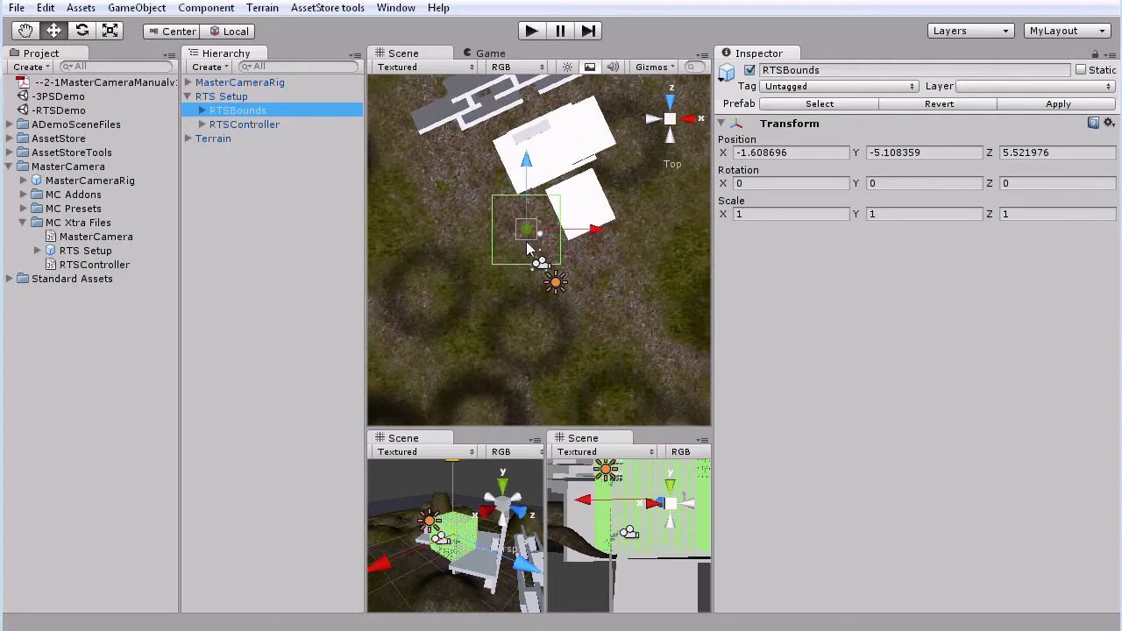
pyautogui.moveTo(531, 247); pyautogui.dragTo(523, 236, button='middle')
pyautogui.click(109, 32)
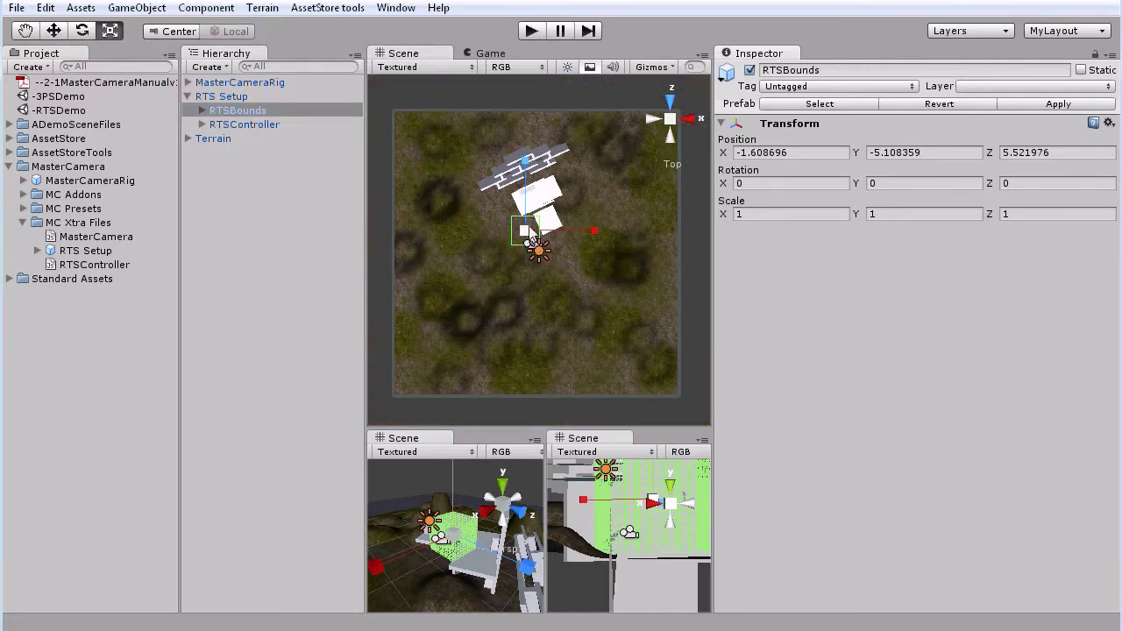
pyautogui.moveTo(527, 228); pyautogui.dragTo(934, 147)
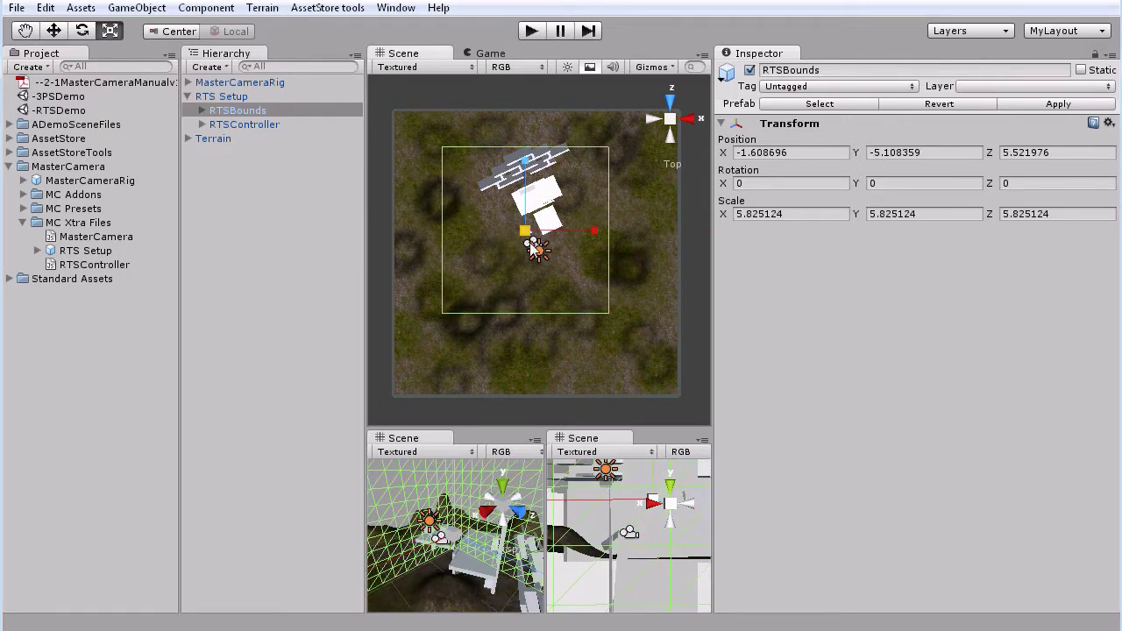
pyautogui.moveTo(525, 233); pyautogui.dragTo(574, 209)
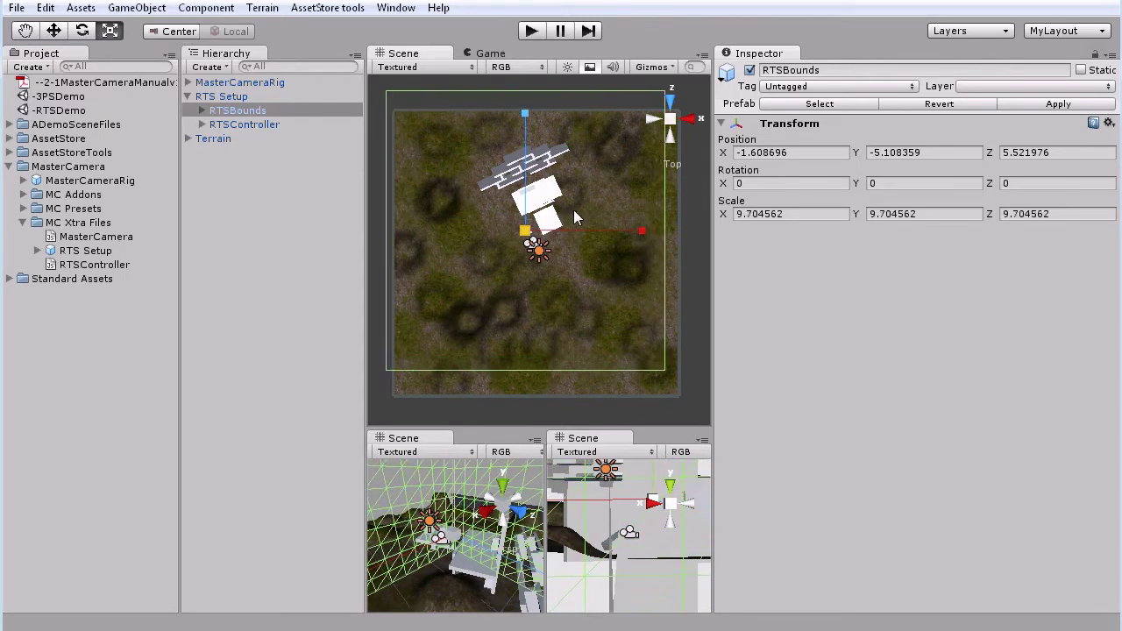
# Move RTSBounds to about X 3.29, Z -1.83 so its outline fits inside the terrain's edges
pyautogui.press('w')
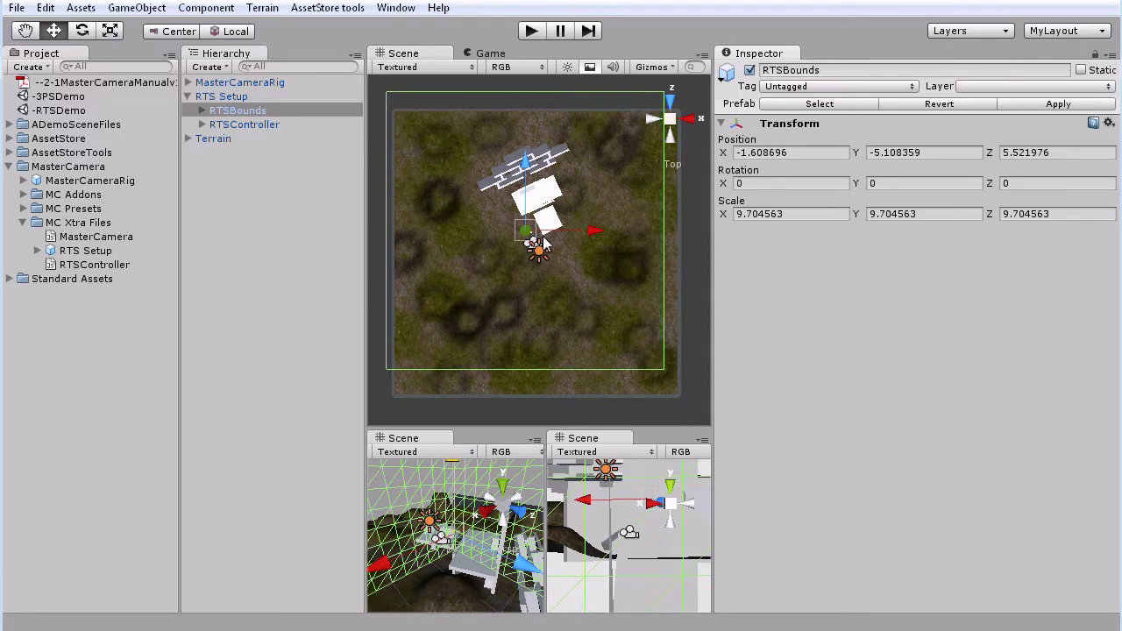
pyautogui.moveTo(534, 243); pyautogui.dragTo(544, 267)
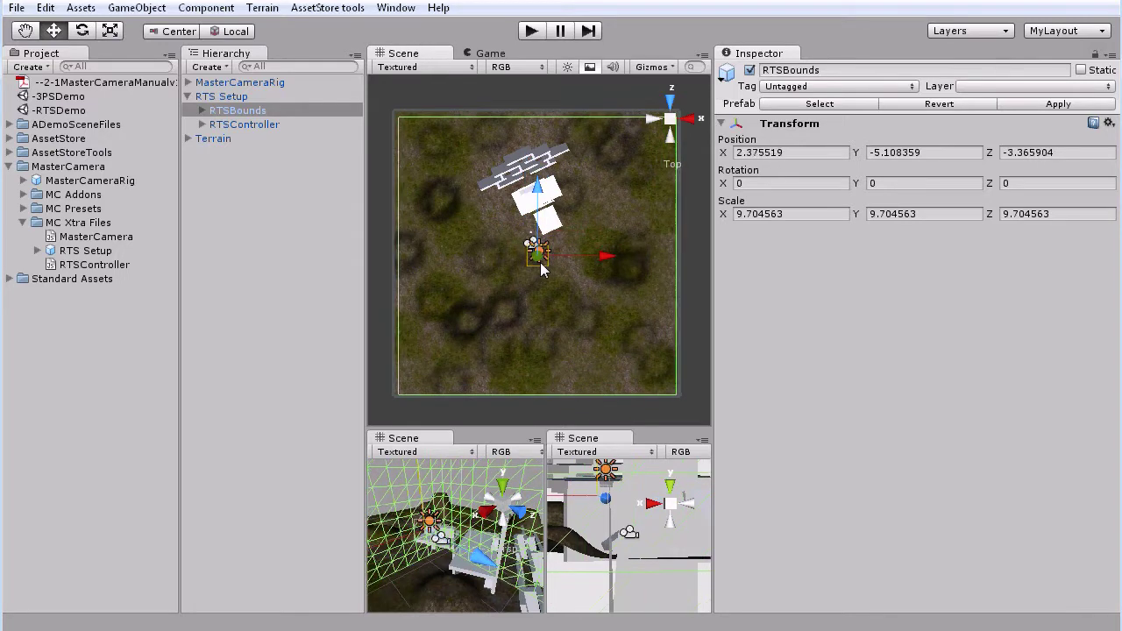
pyautogui.moveTo(540, 270); pyautogui.dragTo(547, 267)
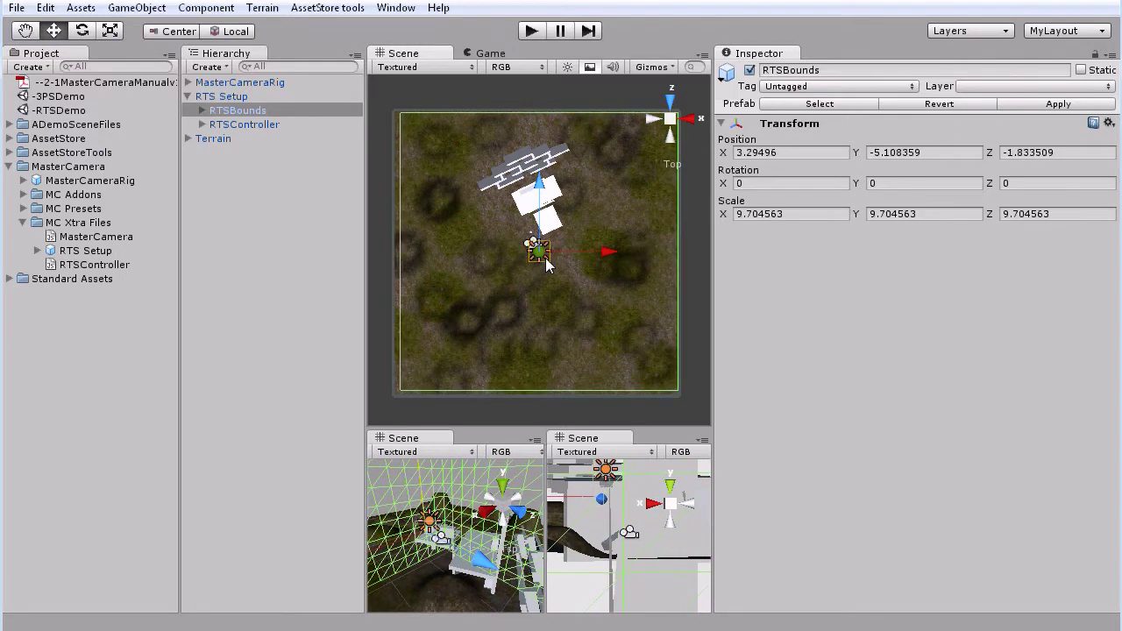
# Name User Layer 11 RTSBounds in the layer list for use as the movement boundary
pyautogui.click(250, 125)
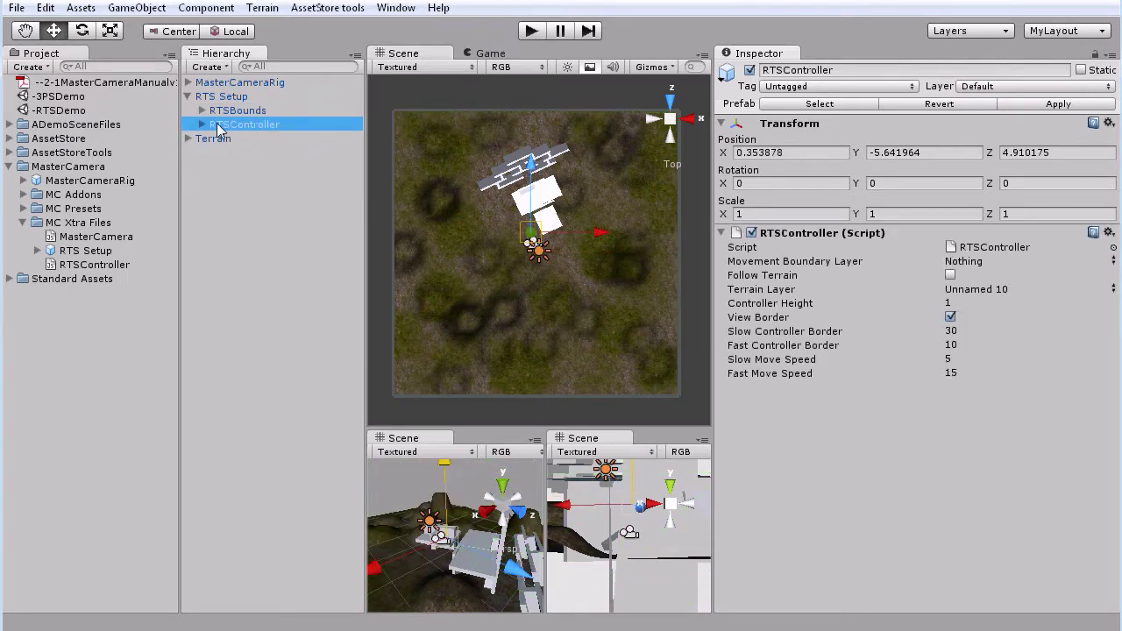
pyautogui.click(818, 263)
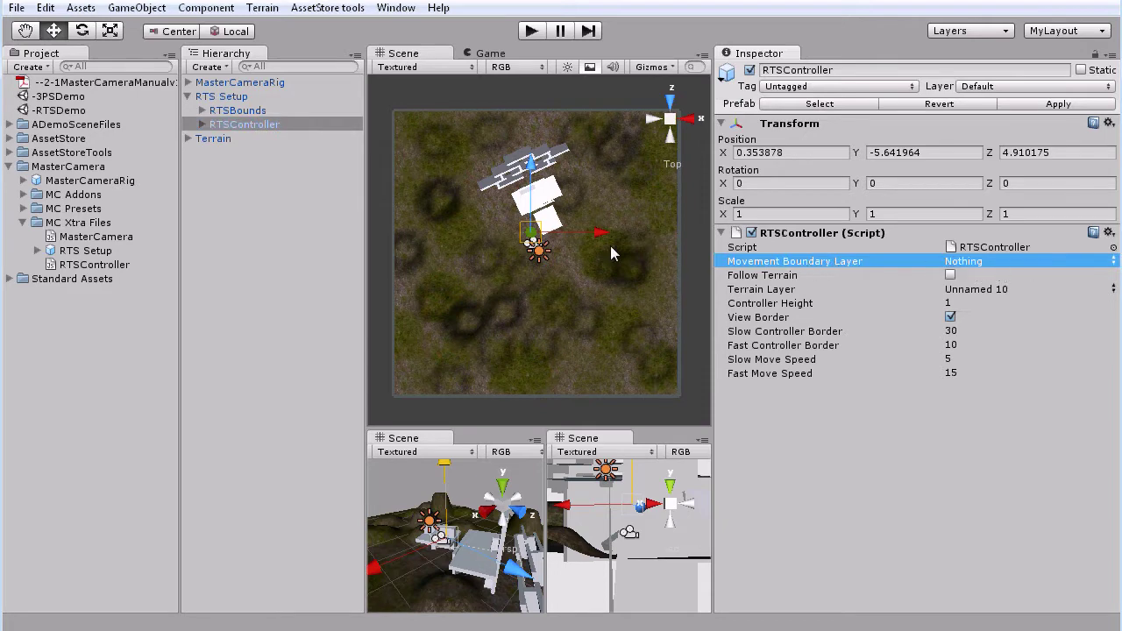
pyautogui.click(312, 112)
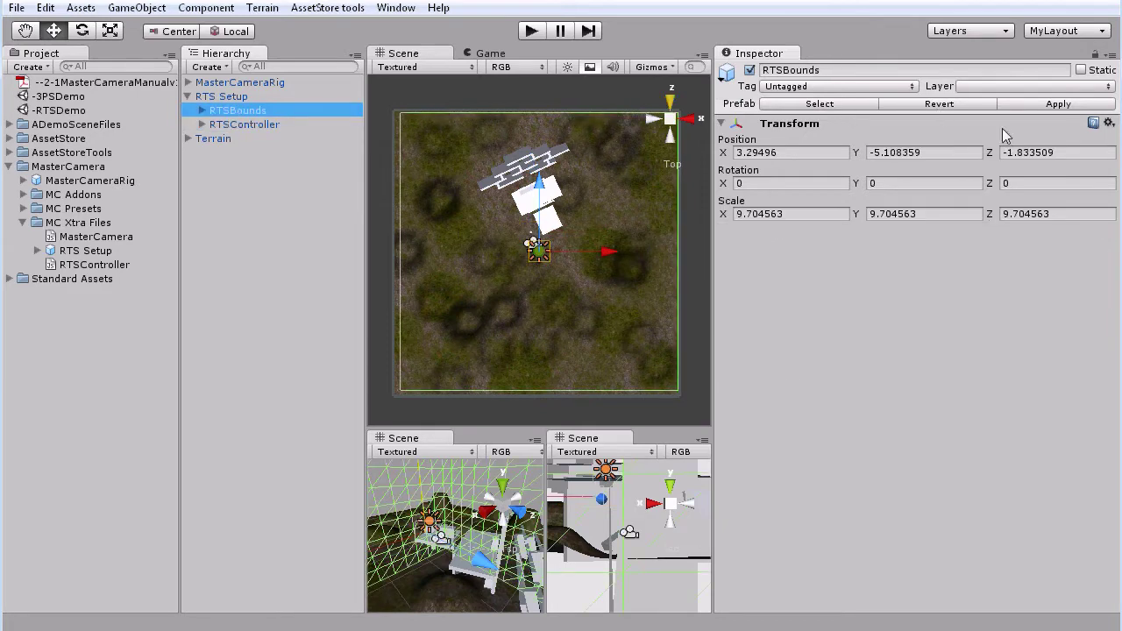
pyautogui.click(1049, 91)
pyautogui.click(1019, 215)
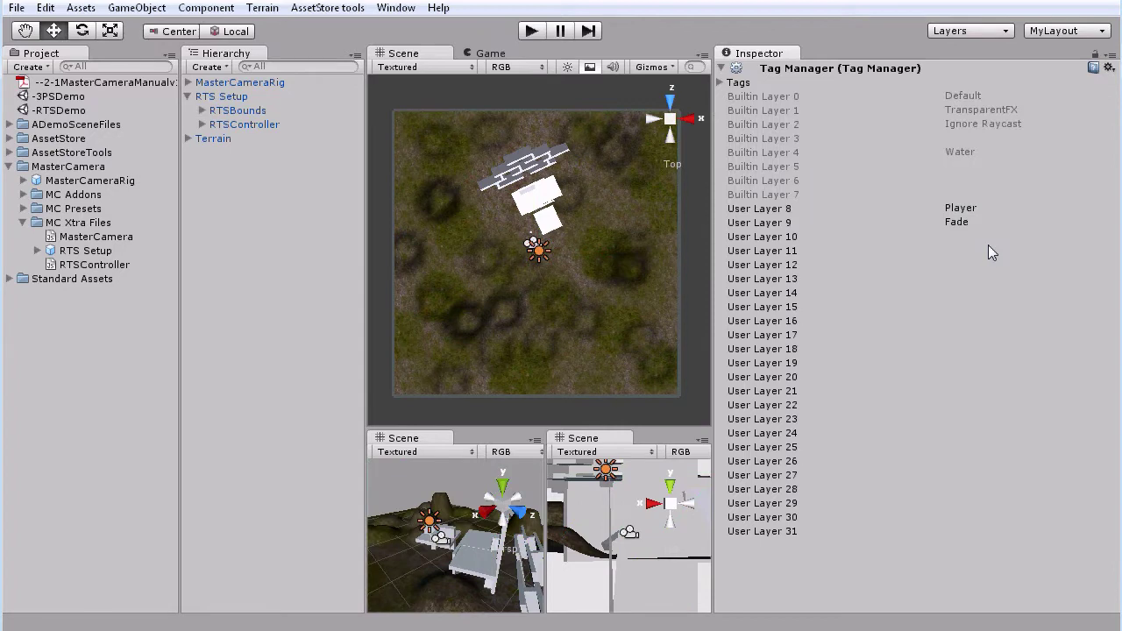
pyautogui.click(975, 263)
pyautogui.click(971, 251)
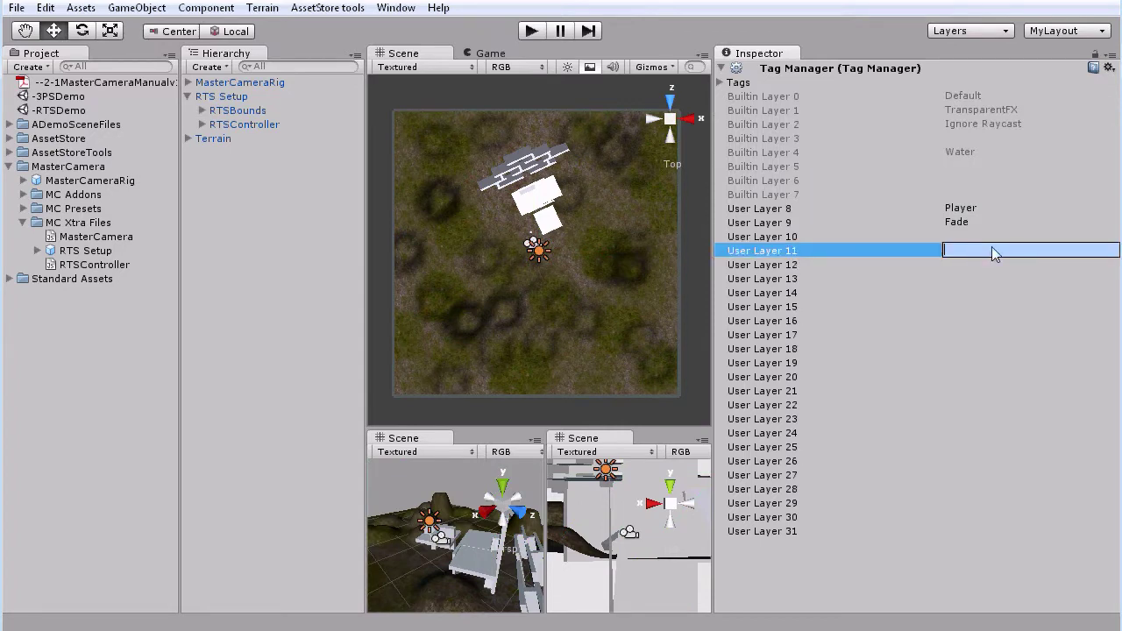
pyautogui.write('RTSBounds')
pyautogui.press('Return')
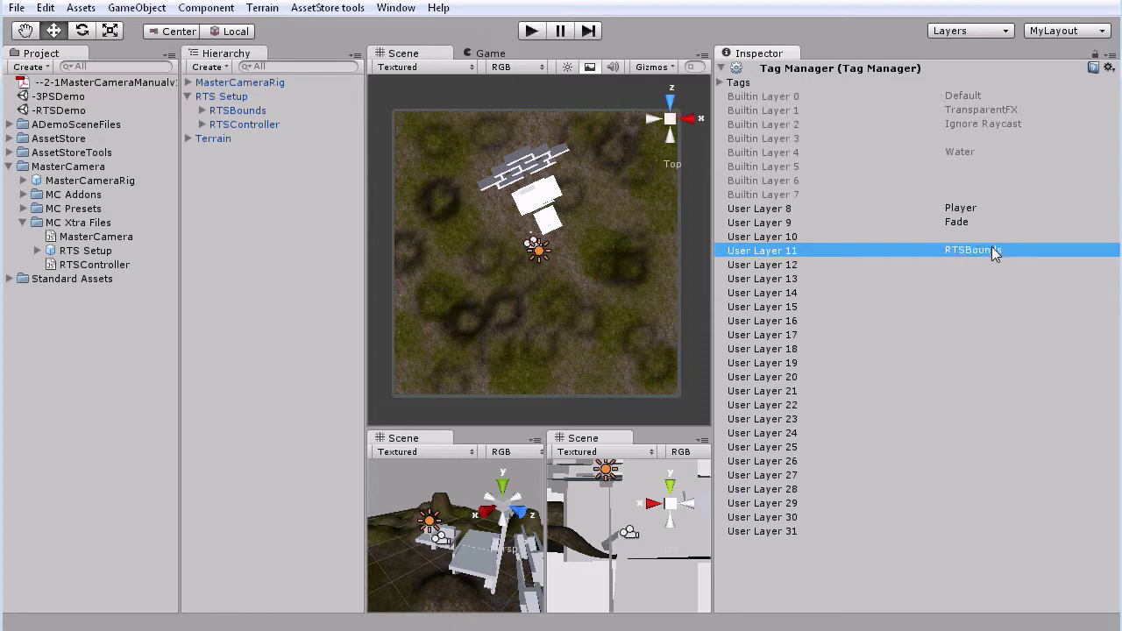
# Set the RTSController's Movement Boundary Layer to RTSBounds
pyautogui.click(256, 127)
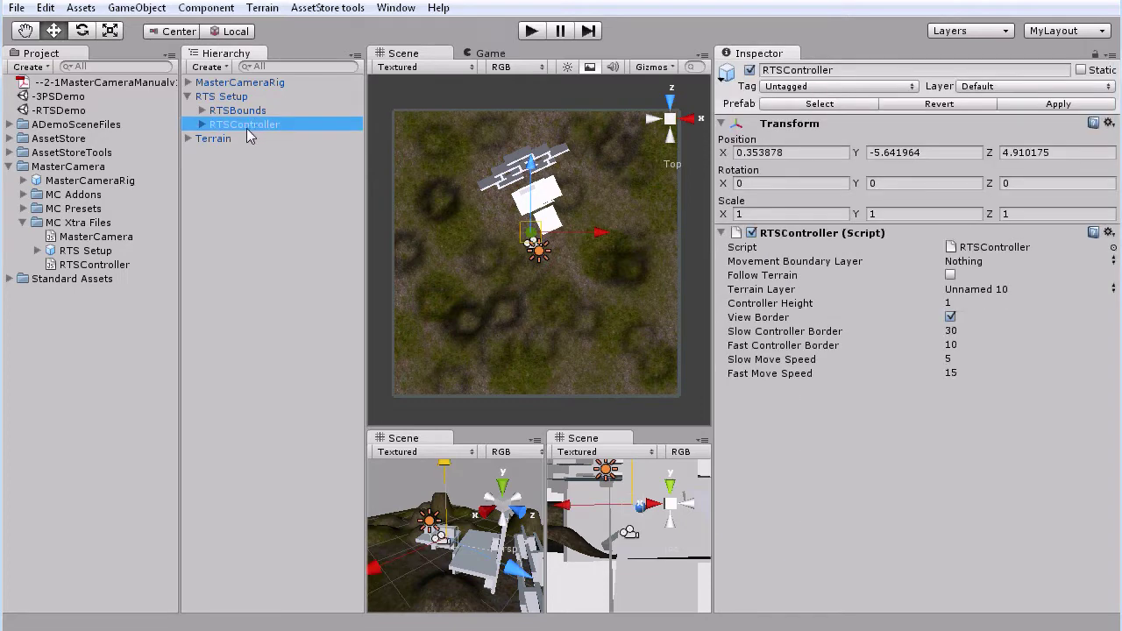
pyautogui.click(750, 265)
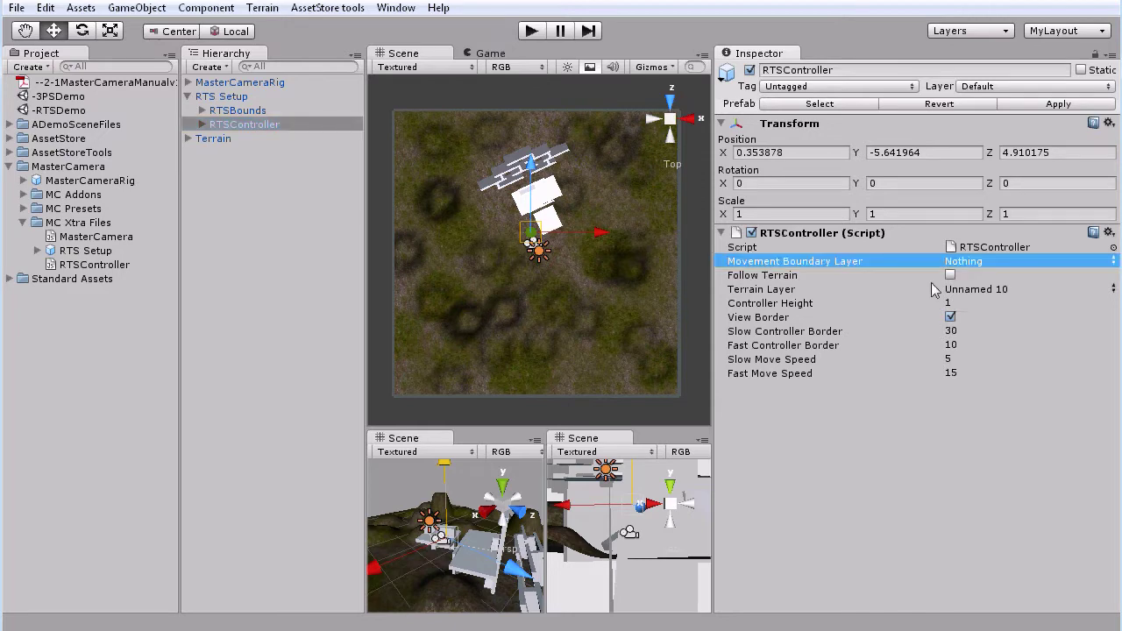
pyautogui.click(1112, 264)
pyautogui.click(1025, 420)
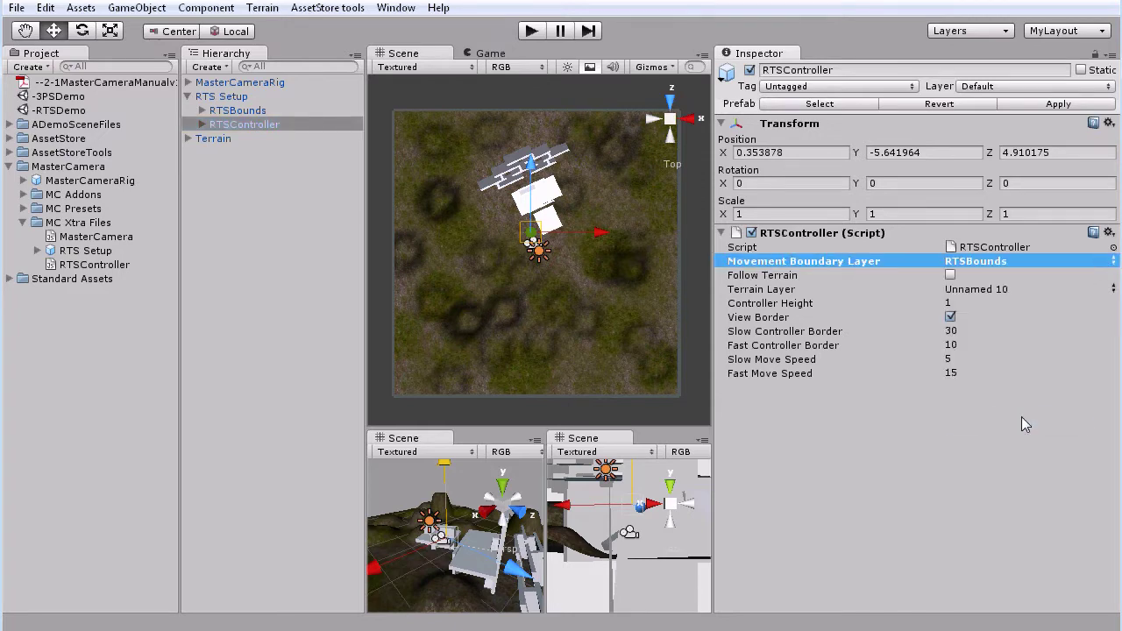
# Apply the MCRTS preset from the MC Presets folder to the MasterCameraRig
pyautogui.click(229, 82)
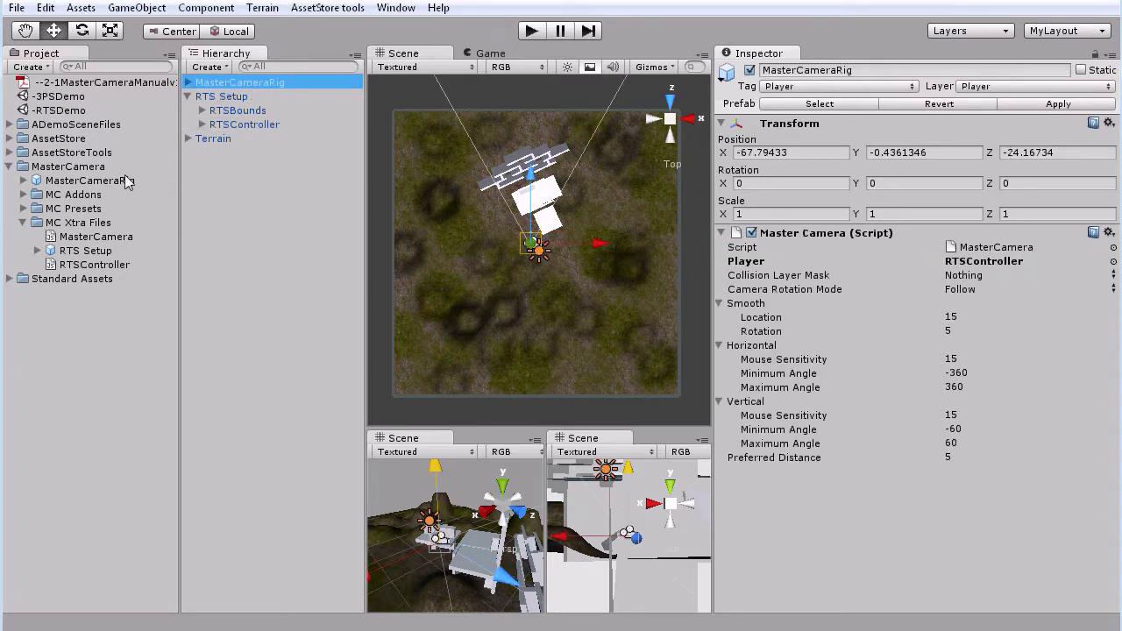
pyautogui.click(22, 222)
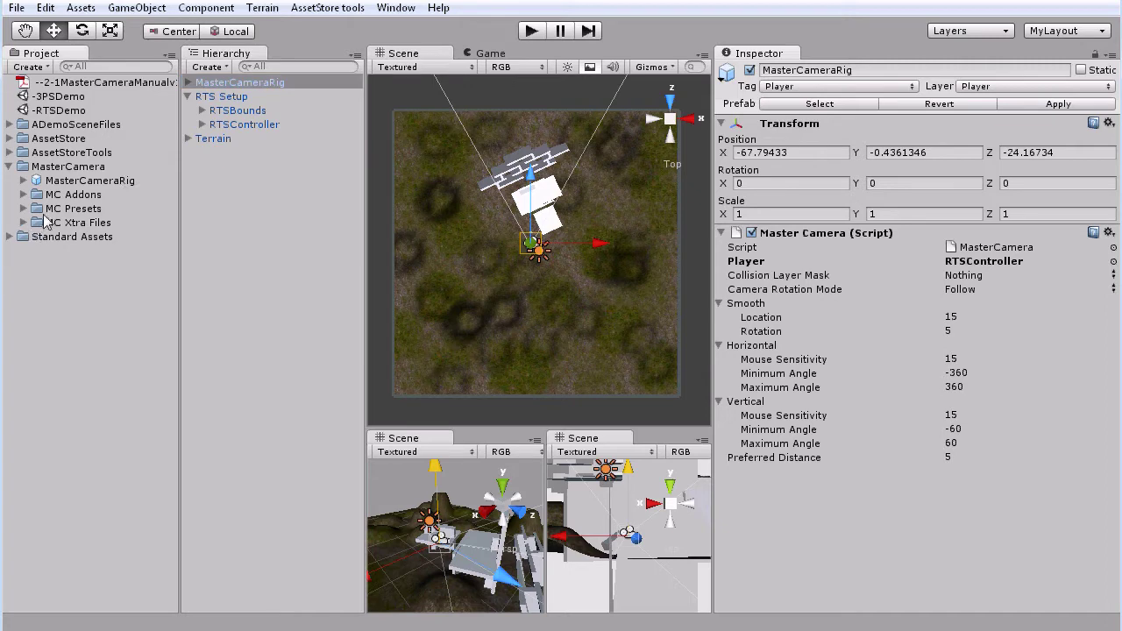
pyautogui.click(48, 212)
pyautogui.click(23, 209)
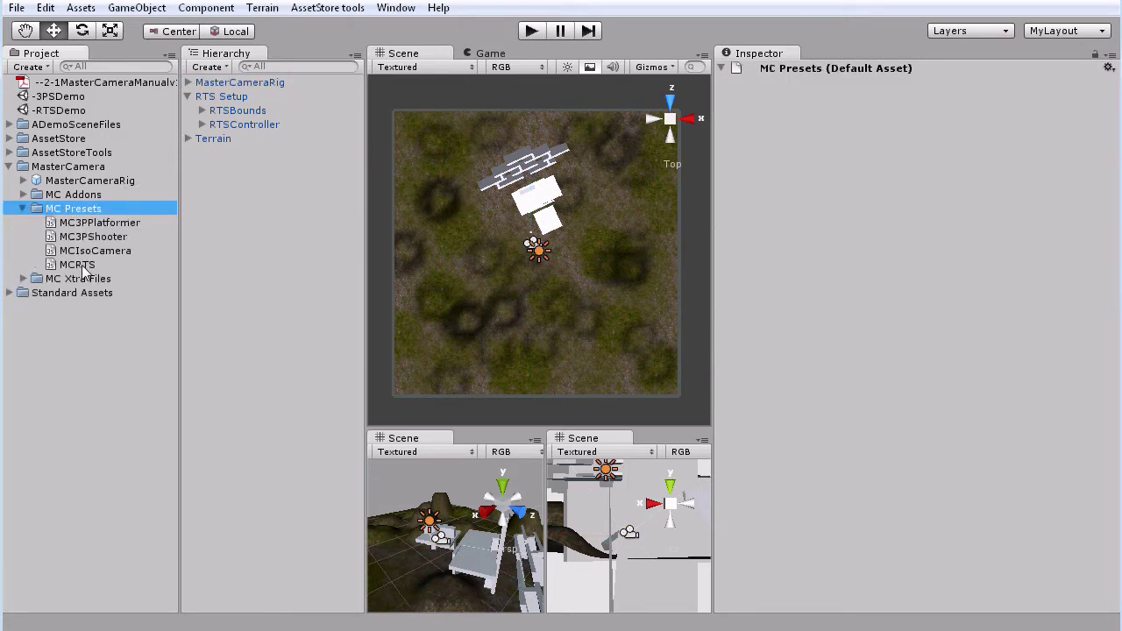
pyautogui.click(84, 267)
pyautogui.moveTo(82, 264); pyautogui.dragTo(289, 85)
# Assign RTSController as the Player in the Master Camera script created by the MCRTS preset
pyautogui.click(603, 349)
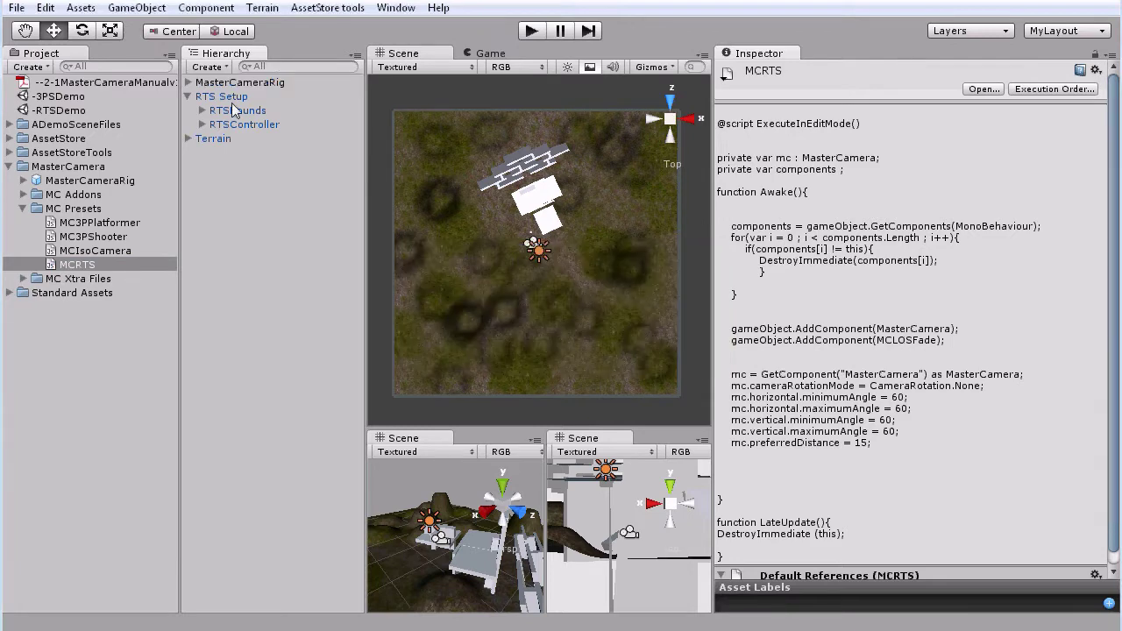
pyautogui.click(241, 82)
pyautogui.moveTo(257, 131); pyautogui.dragTo(975, 267)
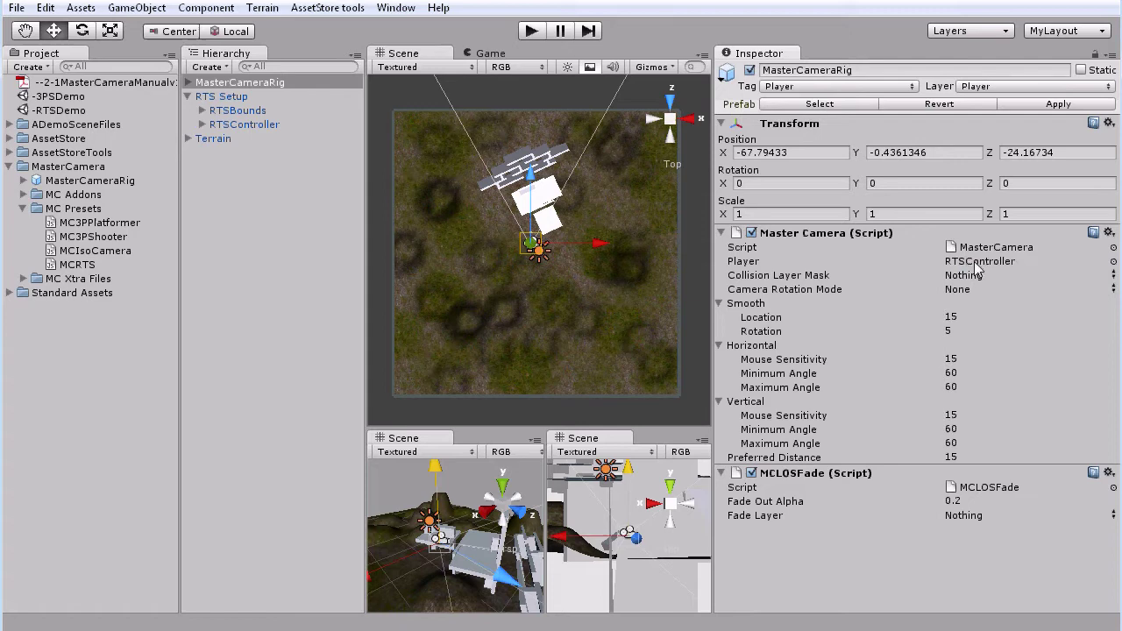
# Set the Fade Layer in the MasterCameraRig's MCLOSFade script to Fade
pyautogui.click(1013, 517)
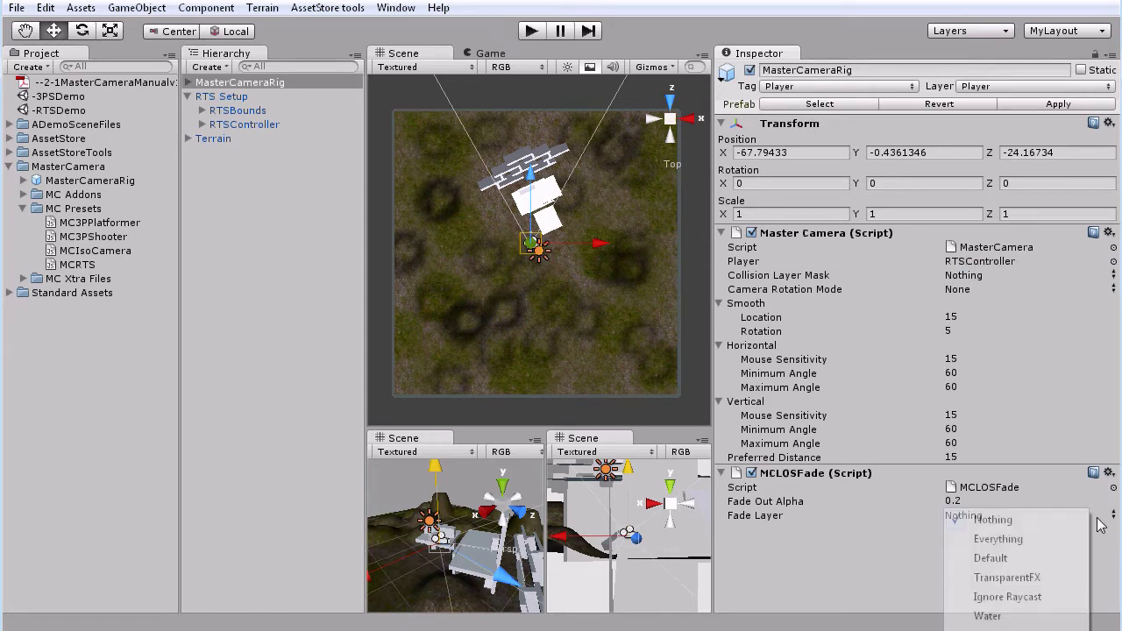
pyautogui.click(991, 630)
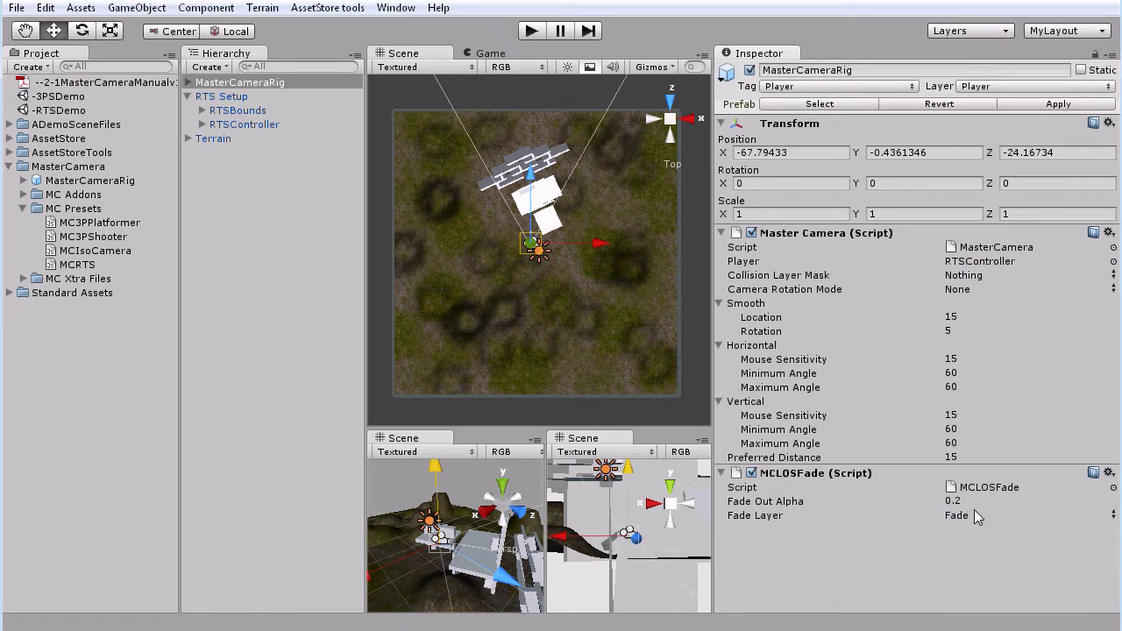
# Play-test the RTS camera, moving it in every direction across the terrain up to the movement bounds
pyautogui.click(230, 124)
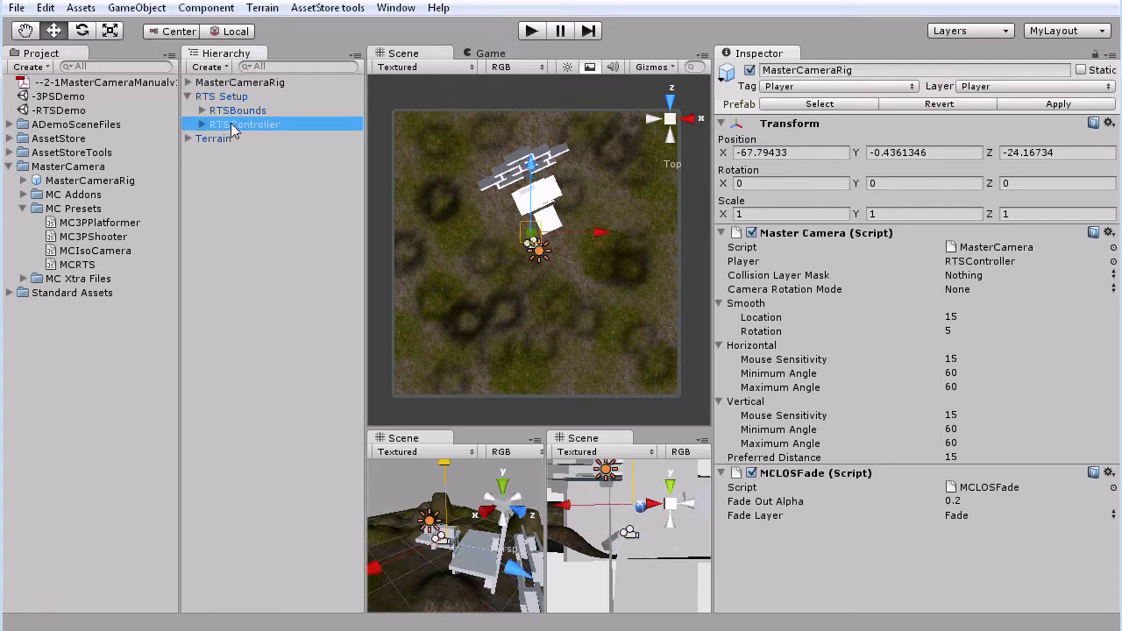
pyautogui.click(531, 32)
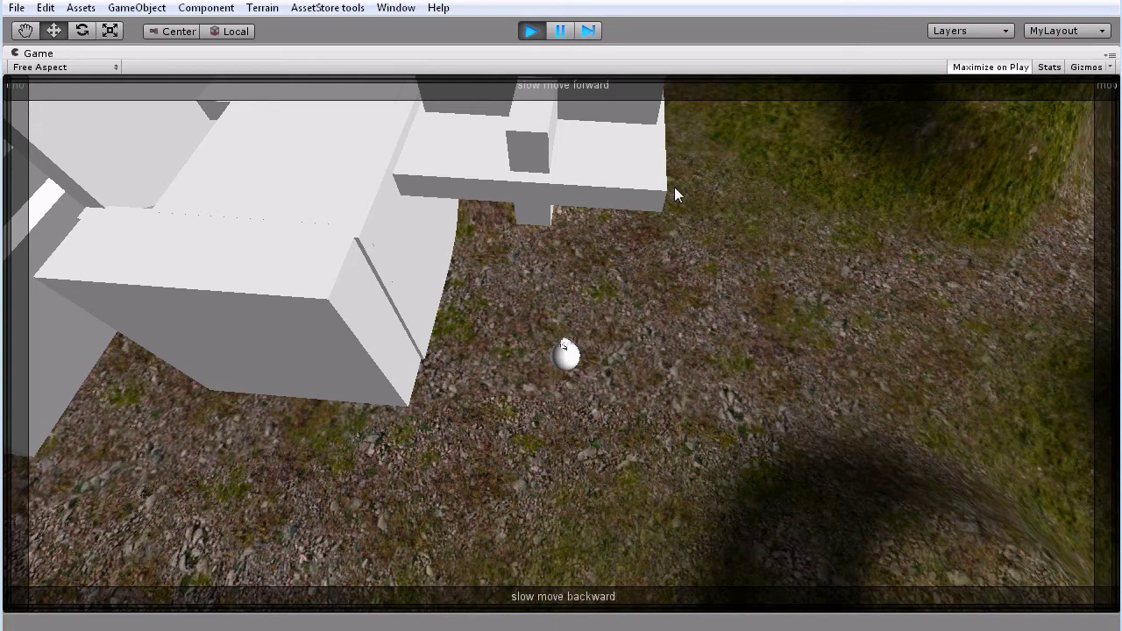
pyautogui.moveTo(693, 90)
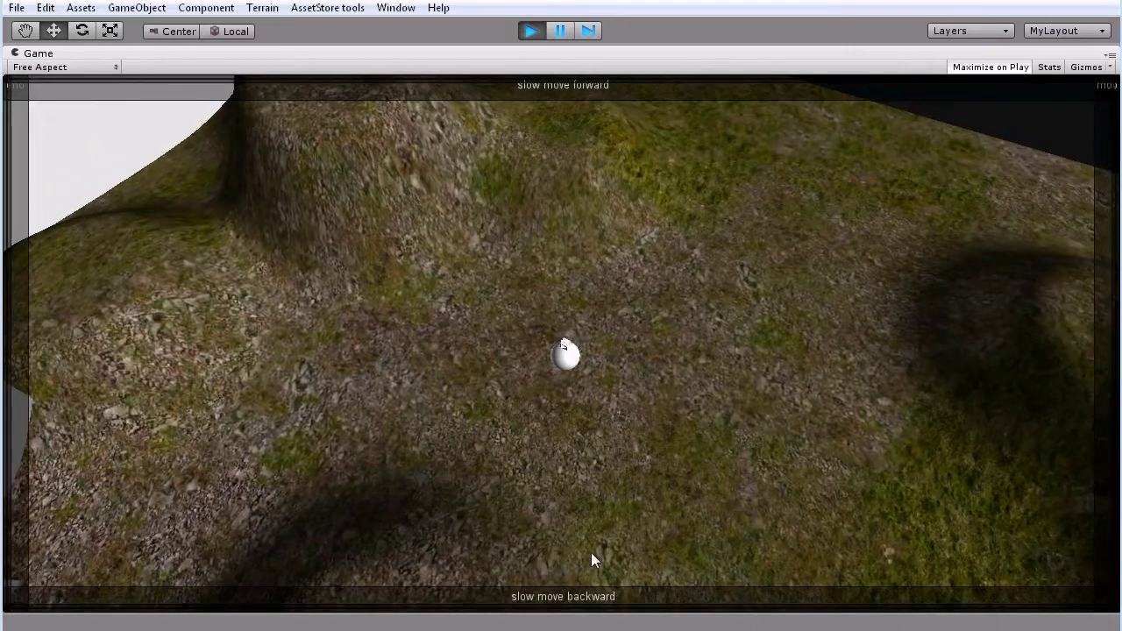
pyautogui.moveTo(596, 592)
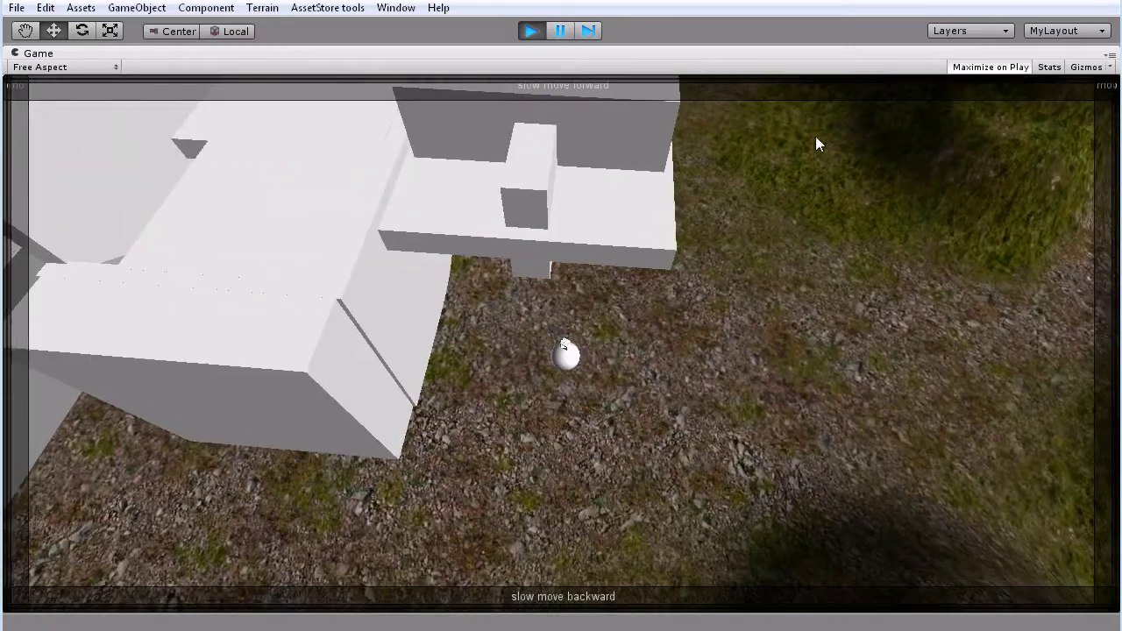
pyautogui.moveTo(807, 82)
pyautogui.moveTo(1117, 254)
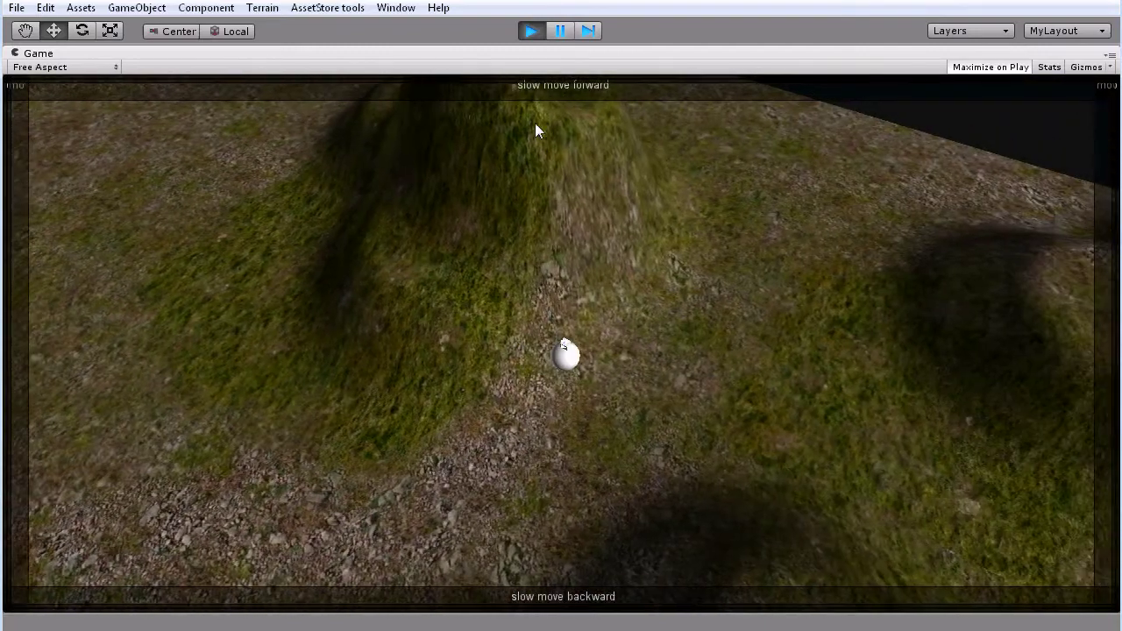
pyautogui.moveTo(536, 89)
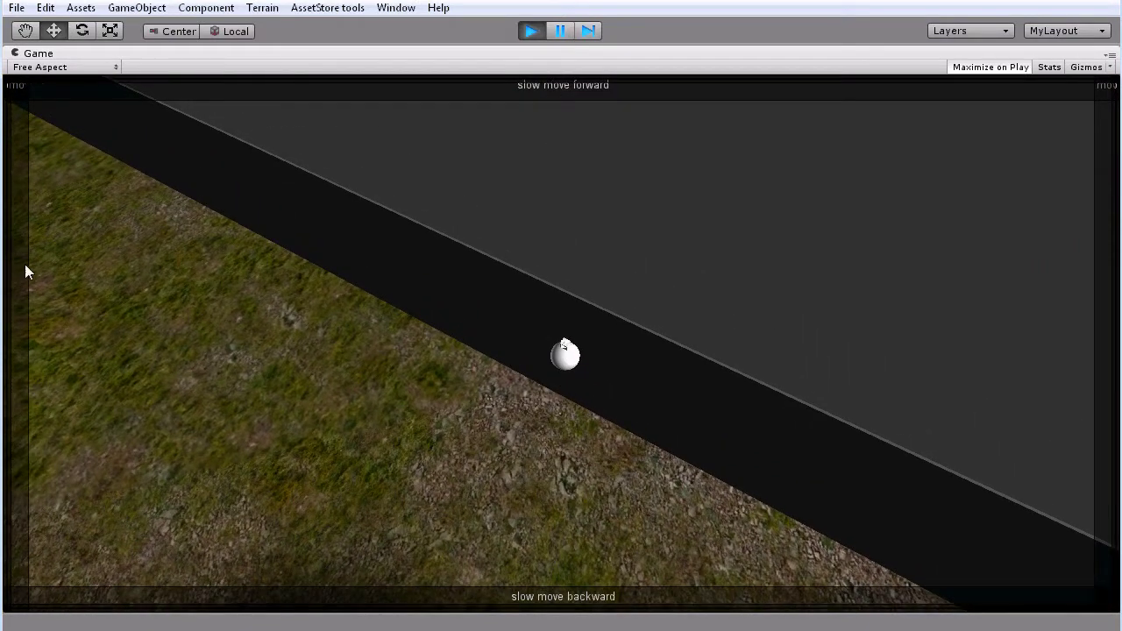
pyautogui.moveTo(9, 273)
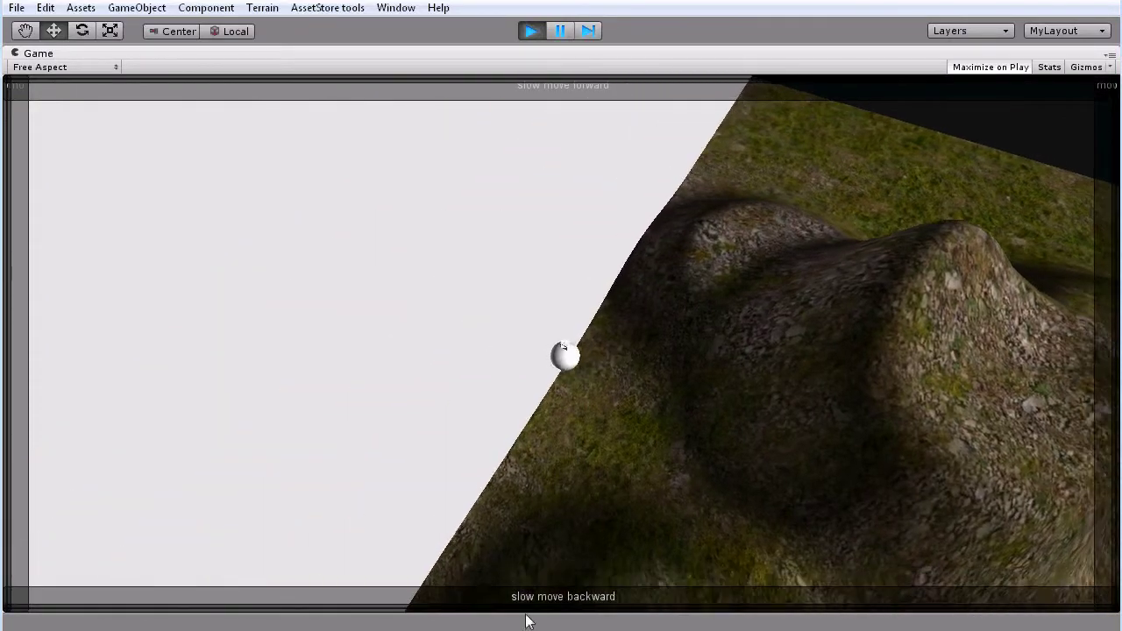
pyautogui.moveTo(530, 614)
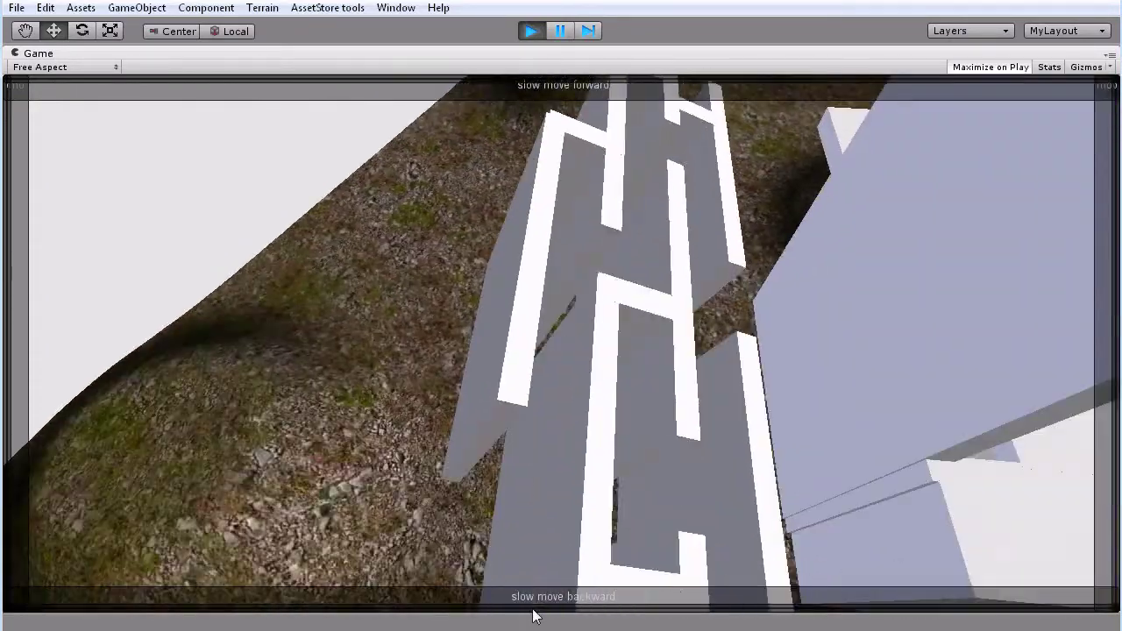
pyautogui.moveTo(1106, 460)
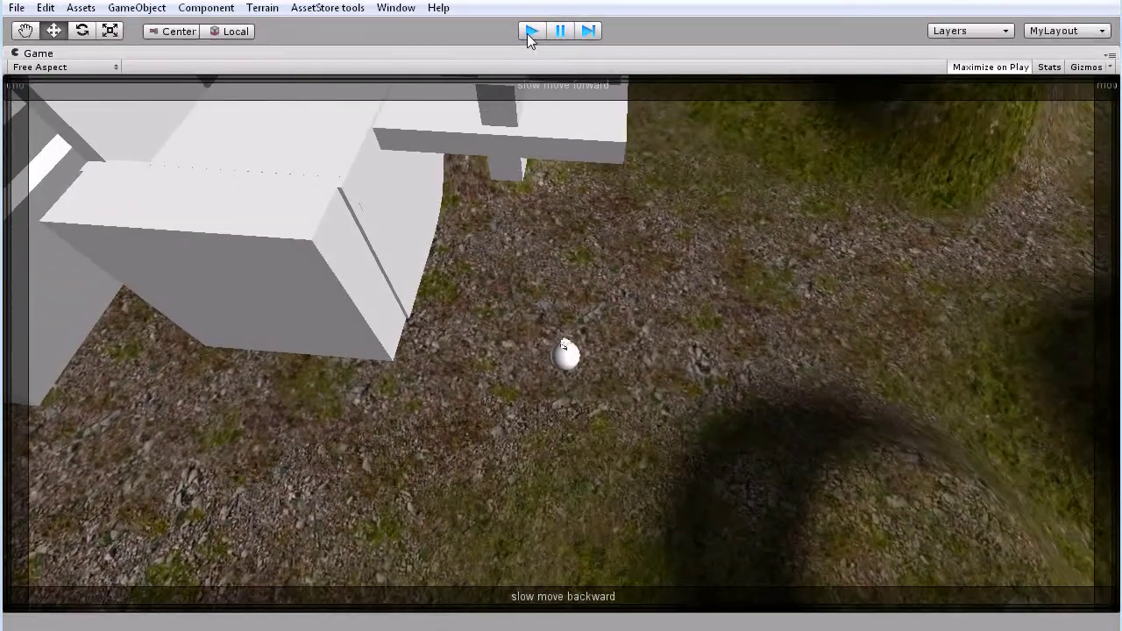
pyautogui.click(529, 32)
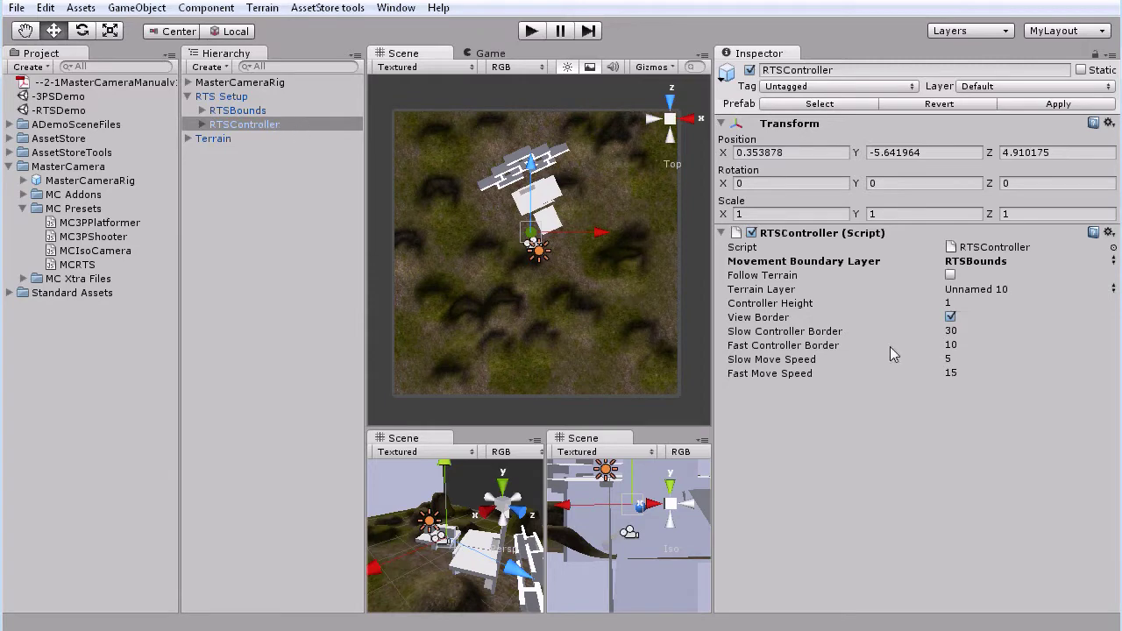
# Enable Follow Terrain on the RTSController and name User Layer 10 Terrain in the layer list
pyautogui.click(951, 276)
pyautogui.click(575, 371)
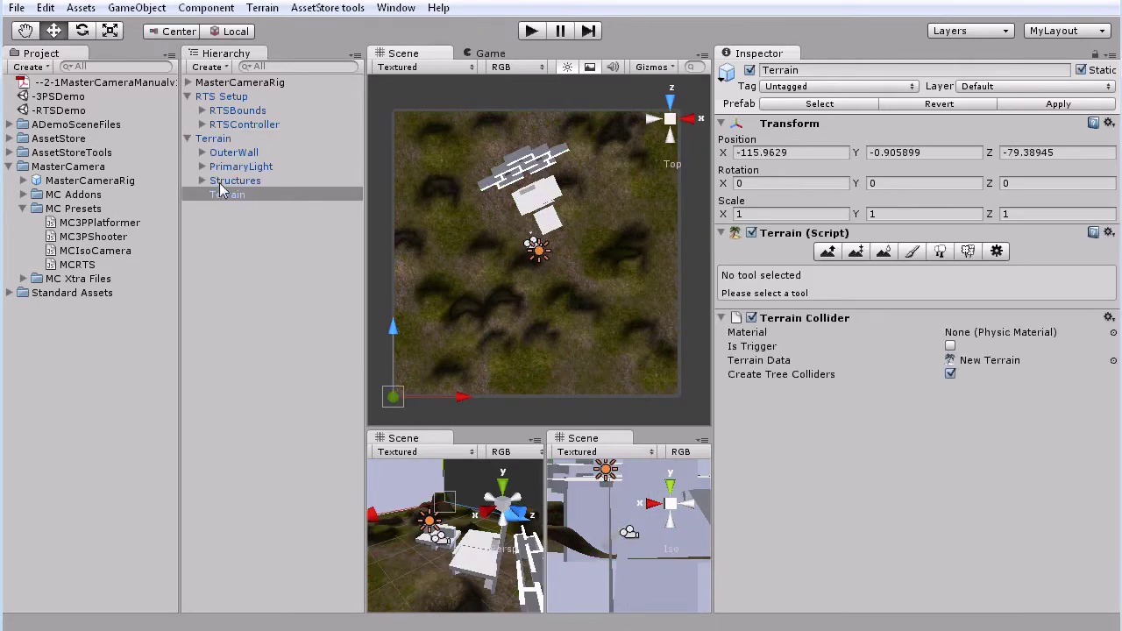
pyautogui.click(1107, 88)
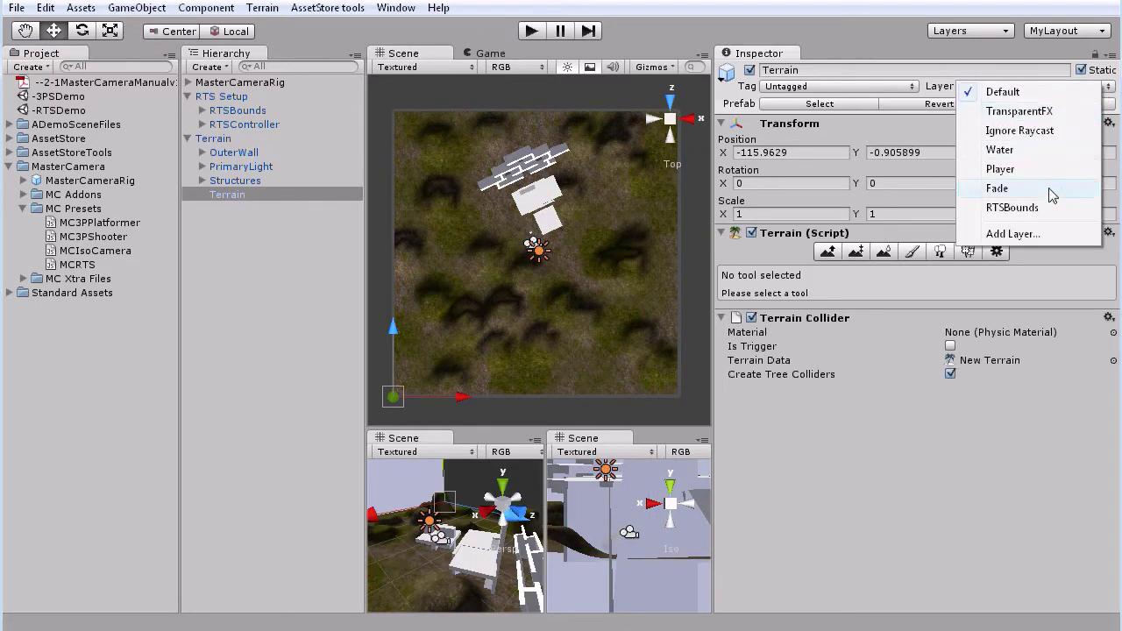
pyautogui.click(1021, 238)
pyautogui.click(980, 237)
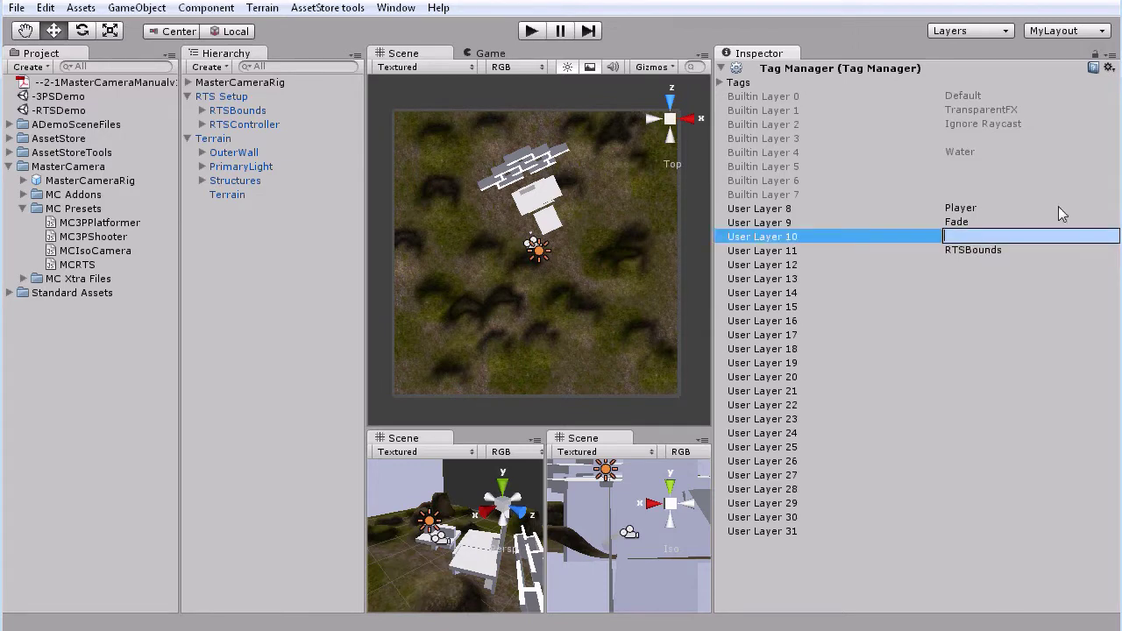
pyautogui.write('Terrain')
pyautogui.press('Return')
# Check the Terrain Layer choice and the Controller Height setting in the RTSController script
pyautogui.click(260, 127)
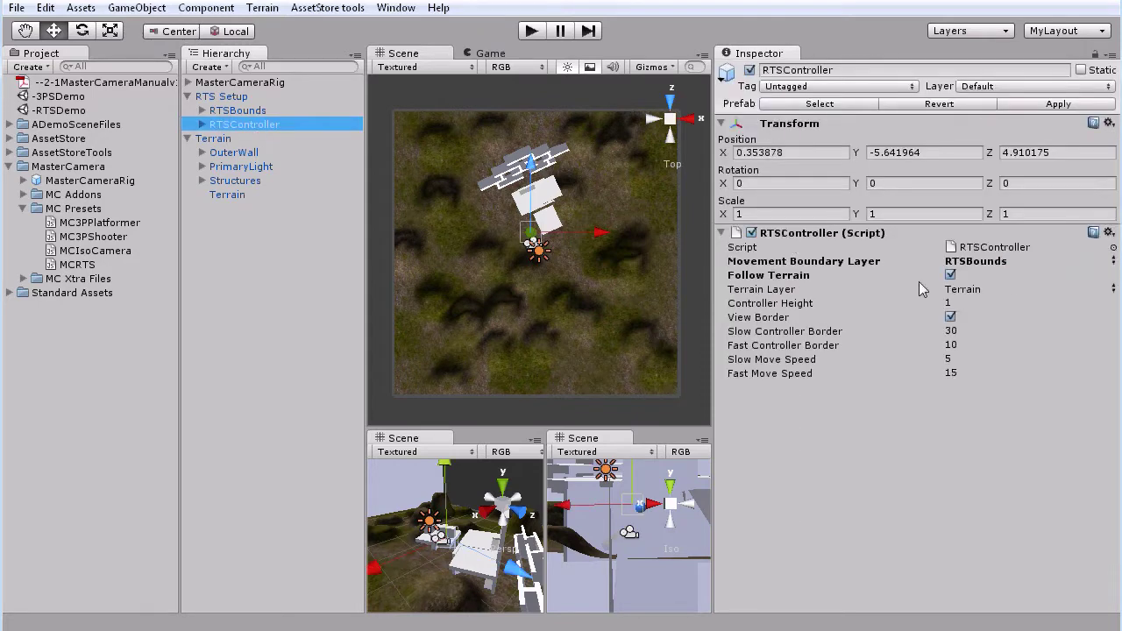
pyautogui.click(1054, 291)
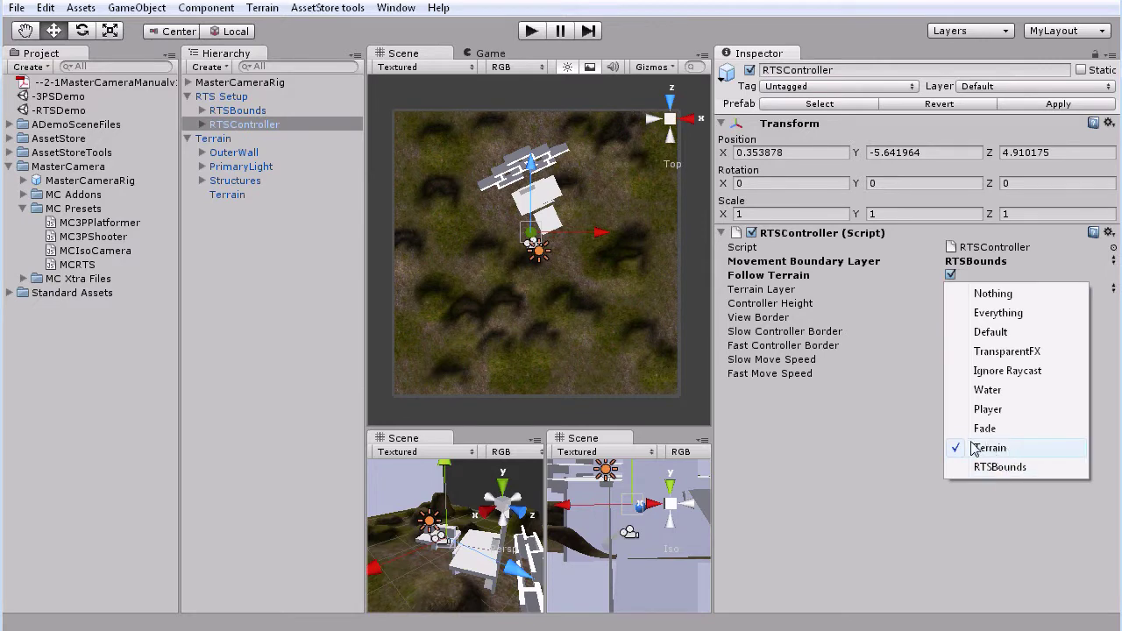
pyautogui.click(828, 451)
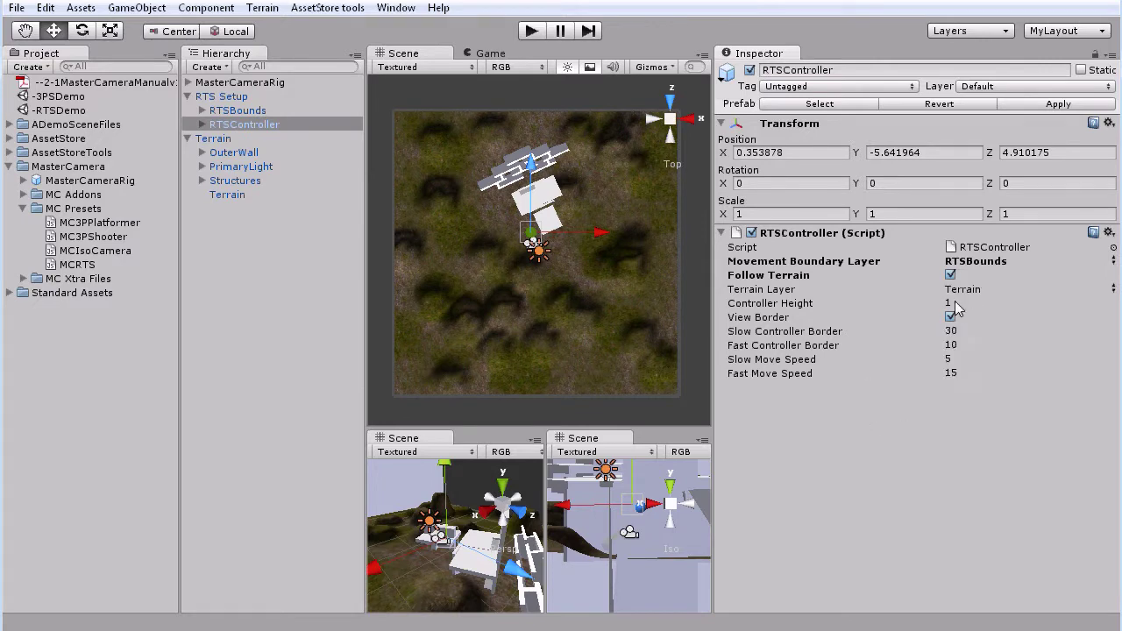
pyautogui.click(799, 303)
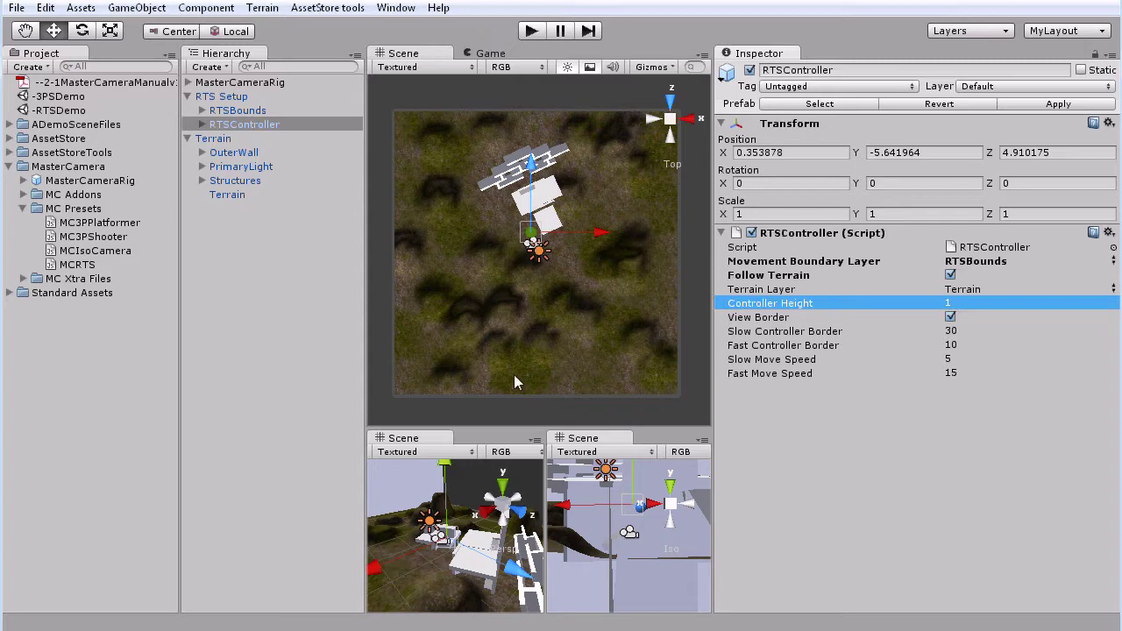
# Move the RTSController vertically to a Y position of about 15.12 and play-test how it follows the terrain
pyautogui.click(250, 124)
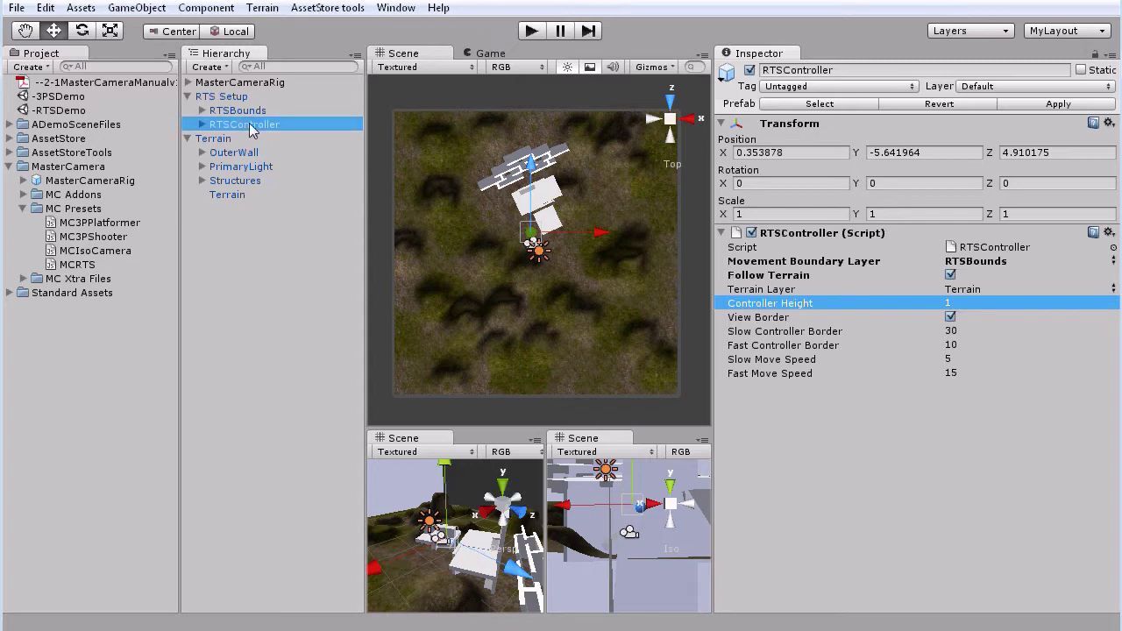
pyautogui.press('f')
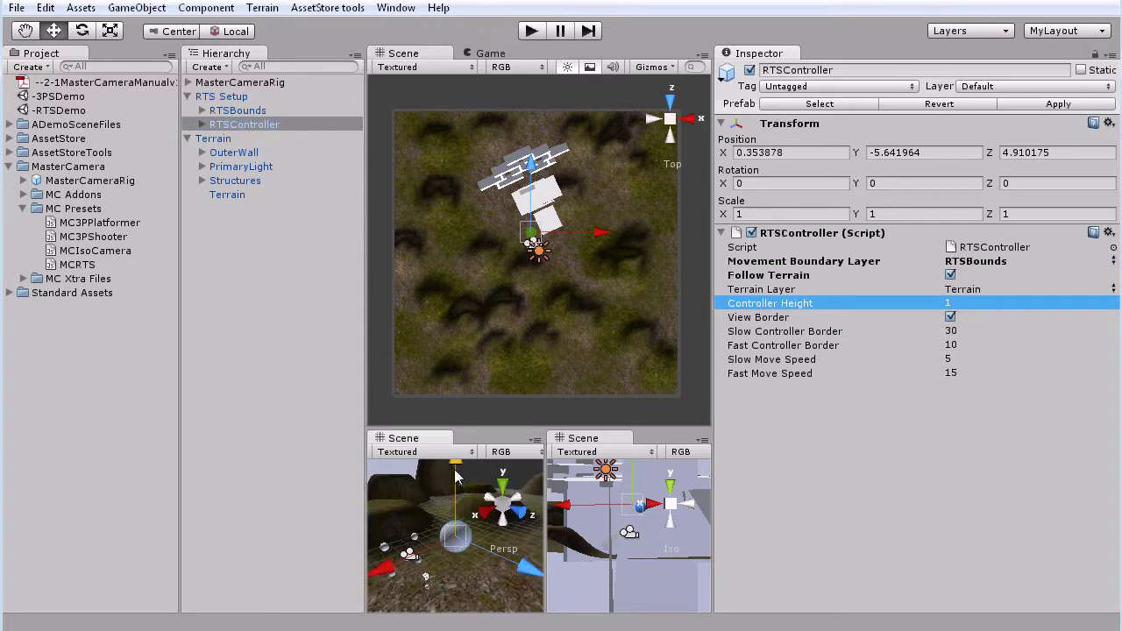
pyautogui.moveTo(456, 475); pyautogui.dragTo(471, 568)
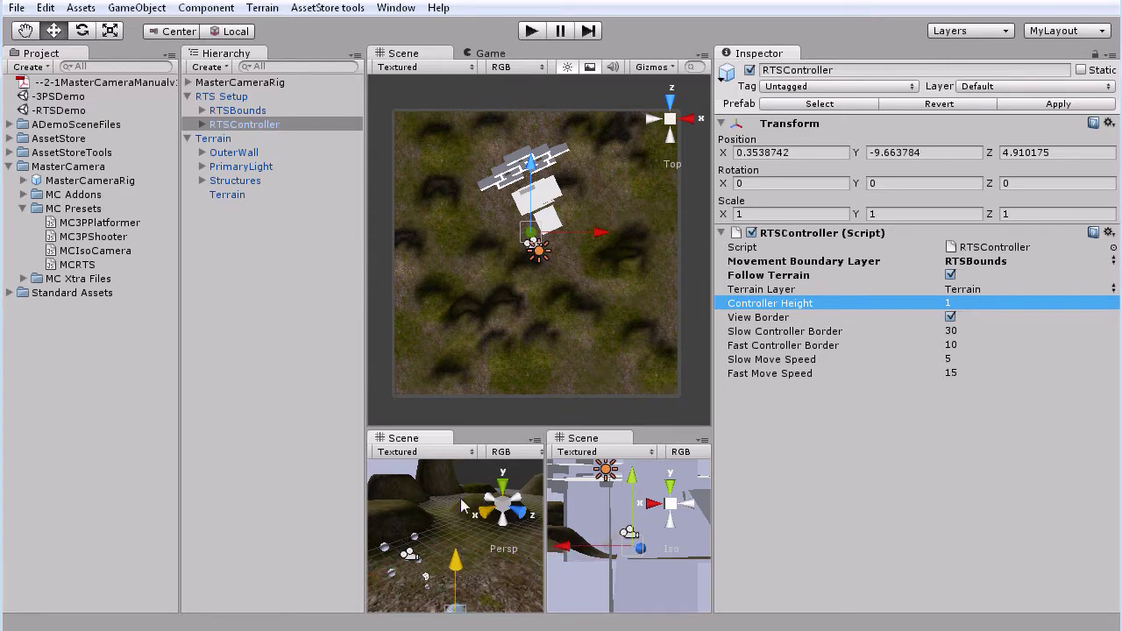
pyautogui.scroll(-2, 486, 535)
pyautogui.moveTo(486, 537); pyautogui.dragTo(472, 449, button='middle')
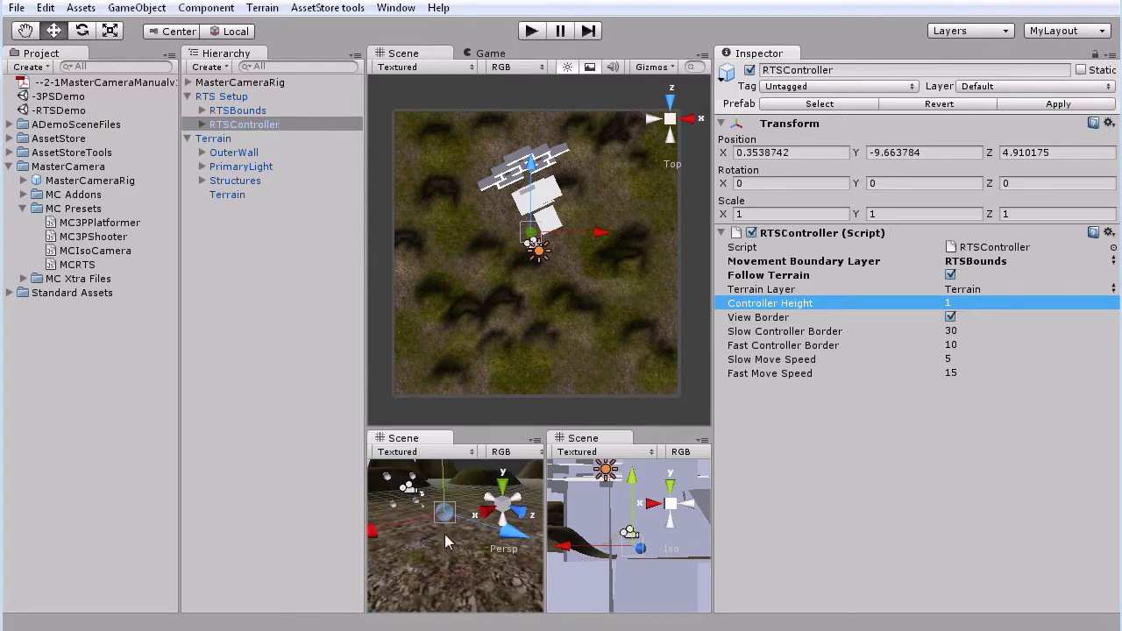
pyautogui.keyDown('alt'); pyautogui.moveTo(445, 534); pyautogui.dragTo(453, 513); pyautogui.keyUp('alt')
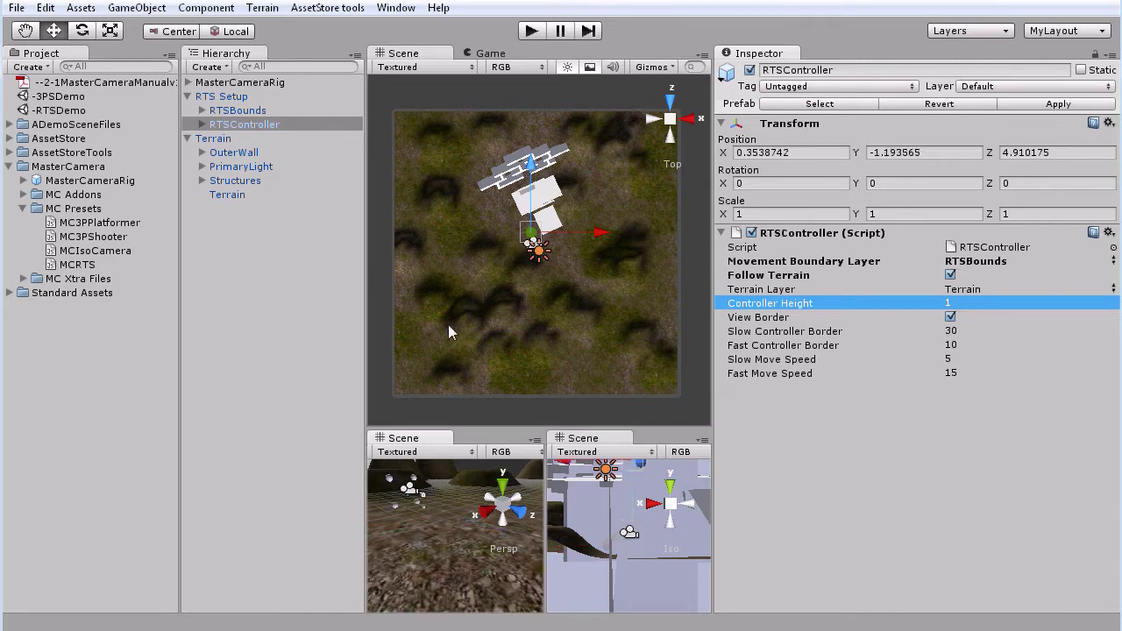
pyautogui.click(531, 32)
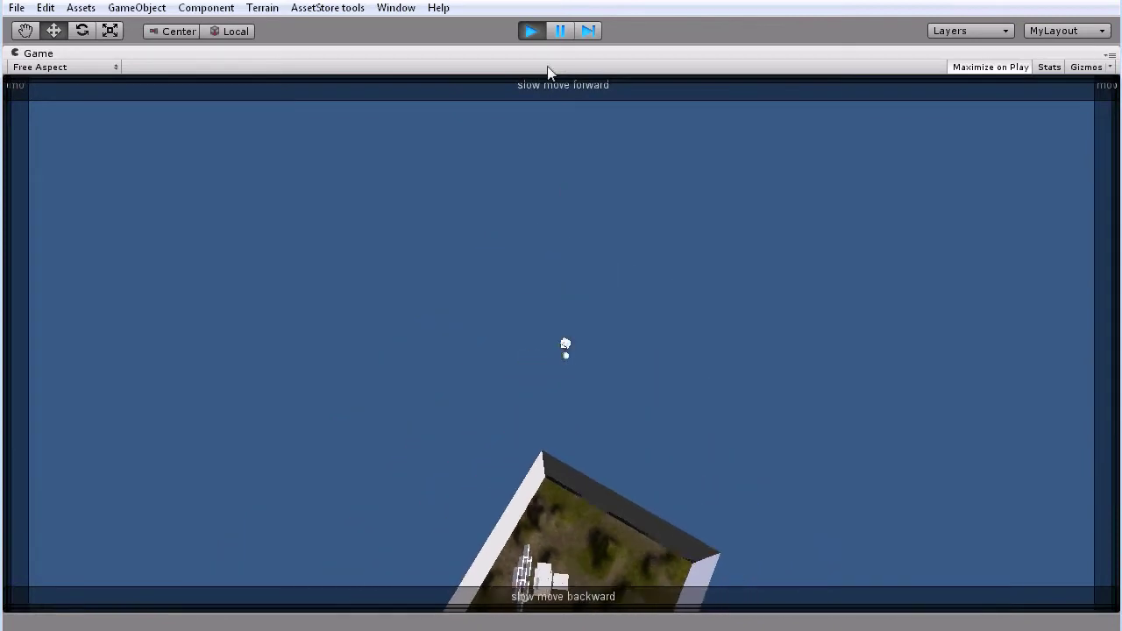
pyautogui.click(530, 31)
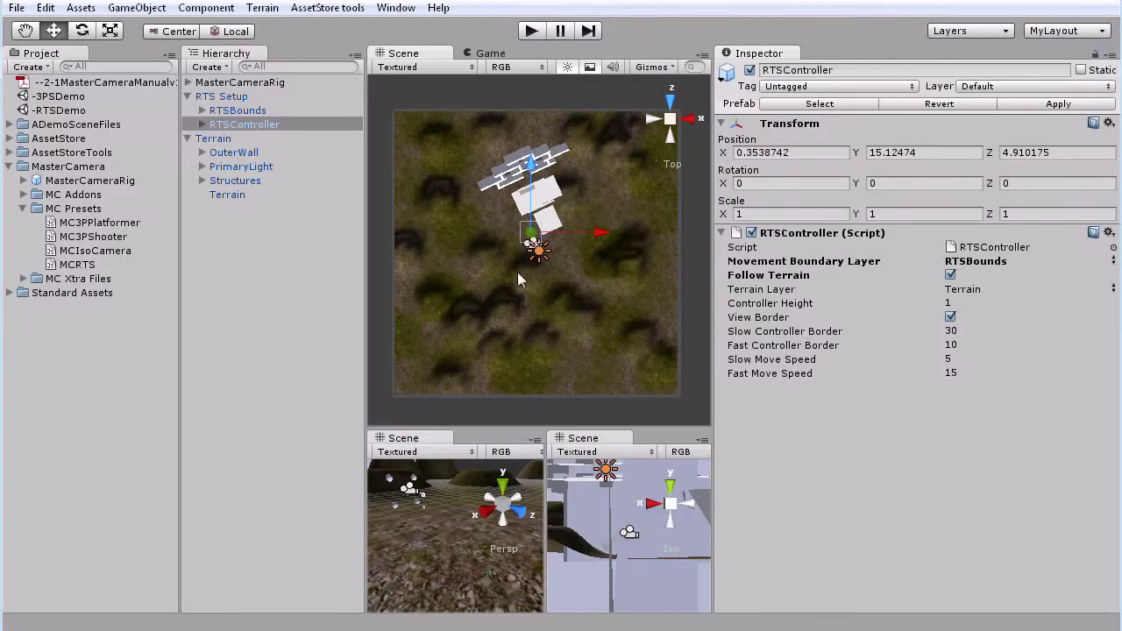
# Lower the RTSController to a Y position of about -2.73 near the terrain surface and play-test the scene
pyautogui.scroll(-15, 628, 503)
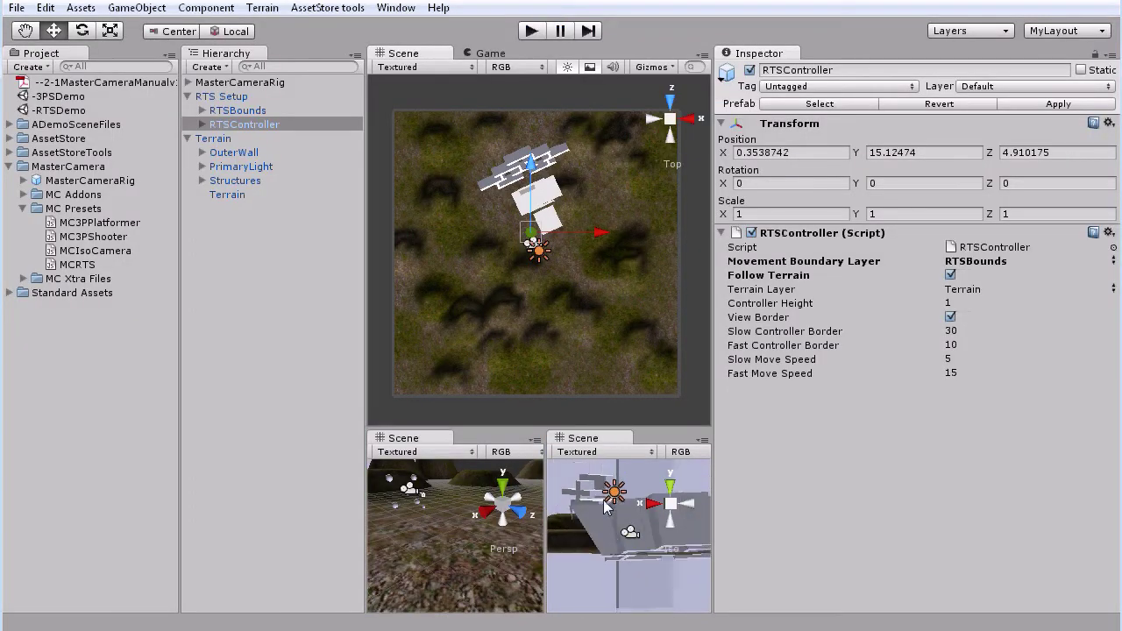
pyautogui.moveTo(613, 508); pyautogui.dragTo(624, 576, button='middle')
pyautogui.moveTo(628, 583); pyautogui.dragTo(616, 603)
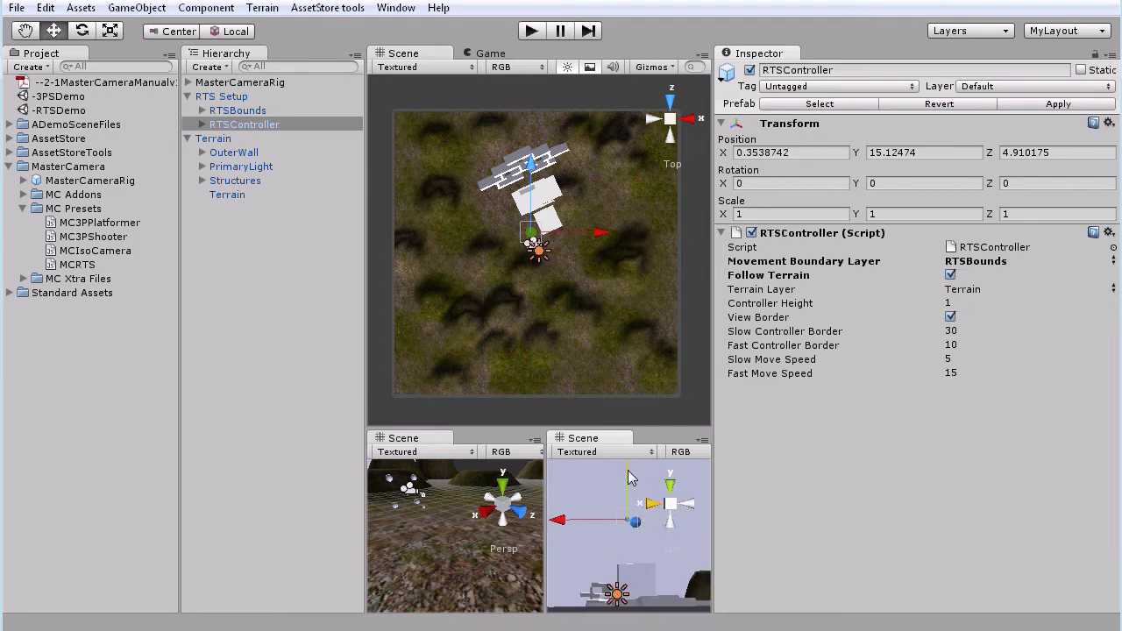
pyautogui.moveTo(630, 477); pyautogui.dragTo(627, 548)
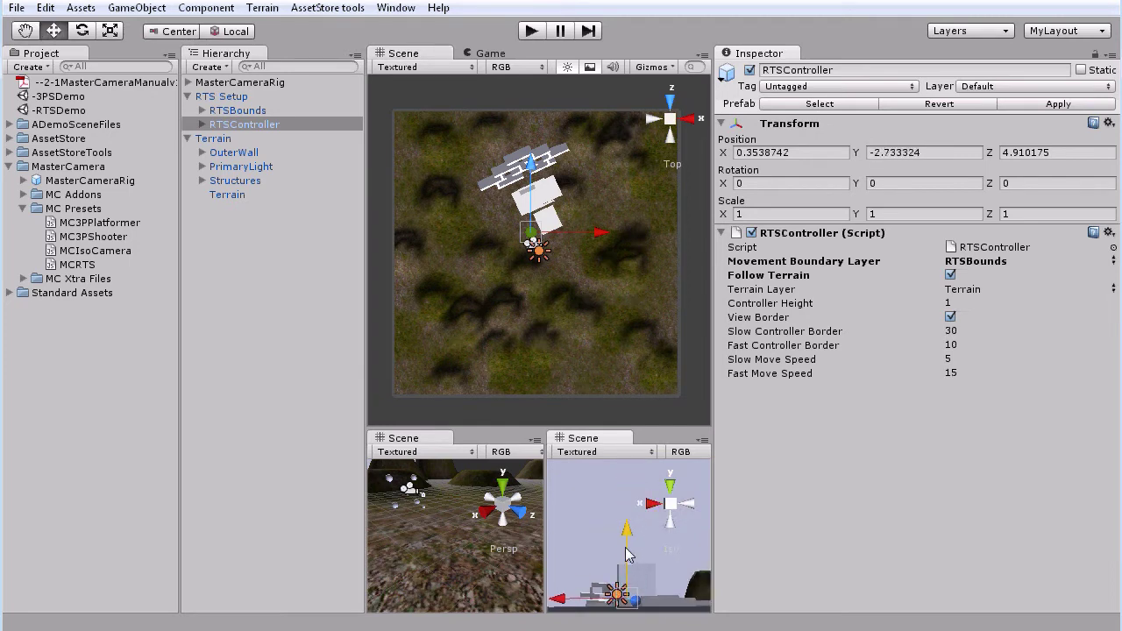
pyautogui.click(532, 31)
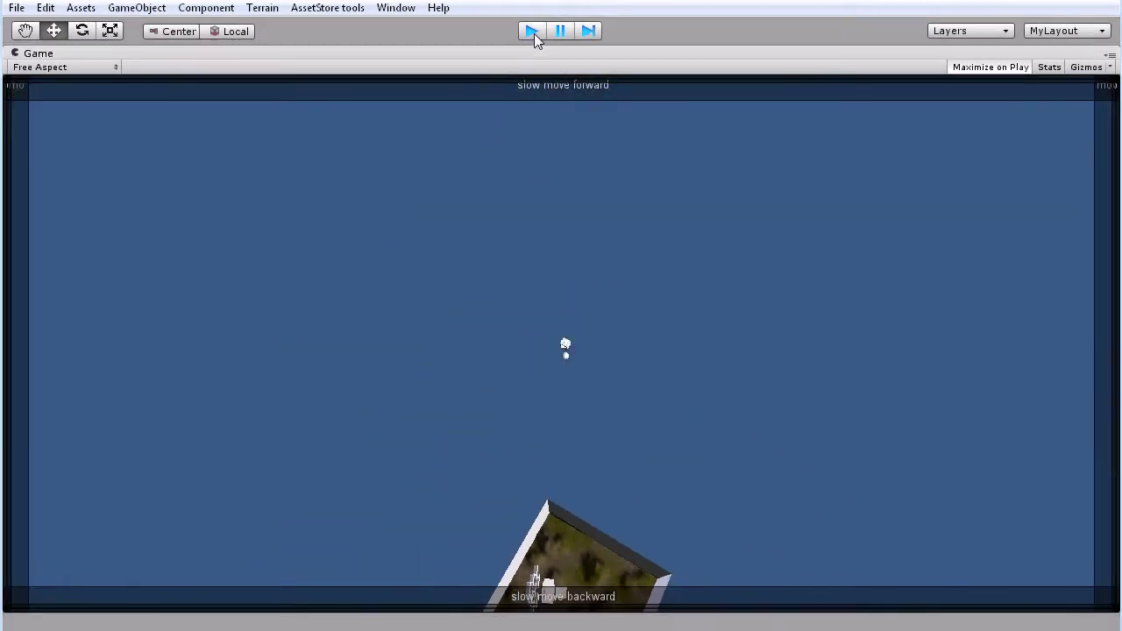
pyautogui.click(534, 31)
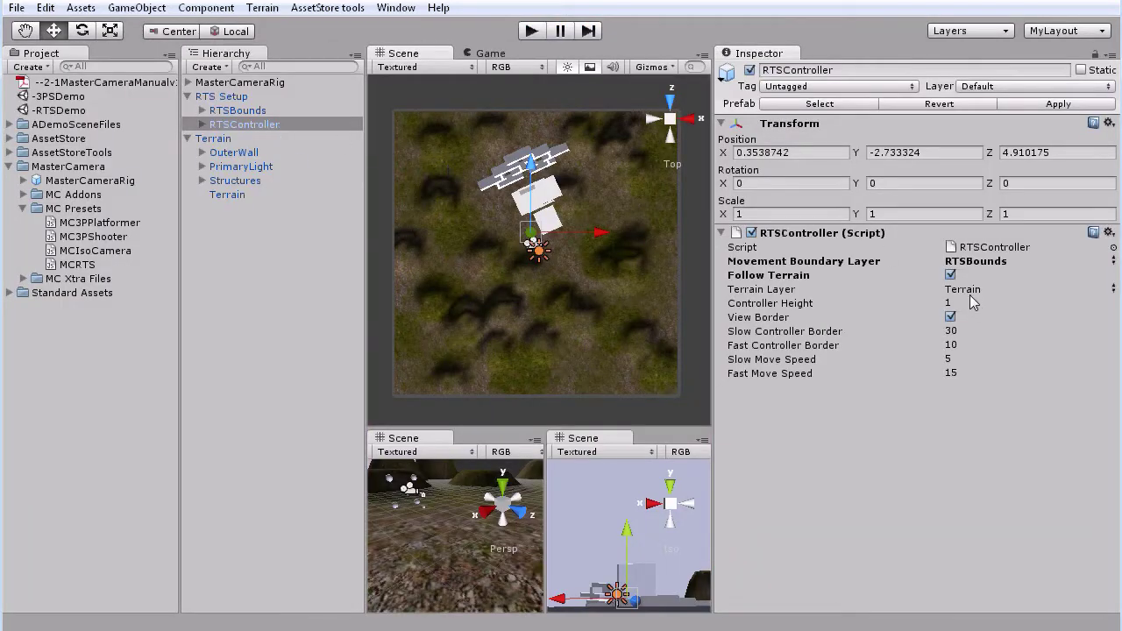
# Assign the Terrain child object to the Terrain layer and play-test the terrain-following RTS camera
pyautogui.click(250, 200)
pyautogui.click(1043, 91)
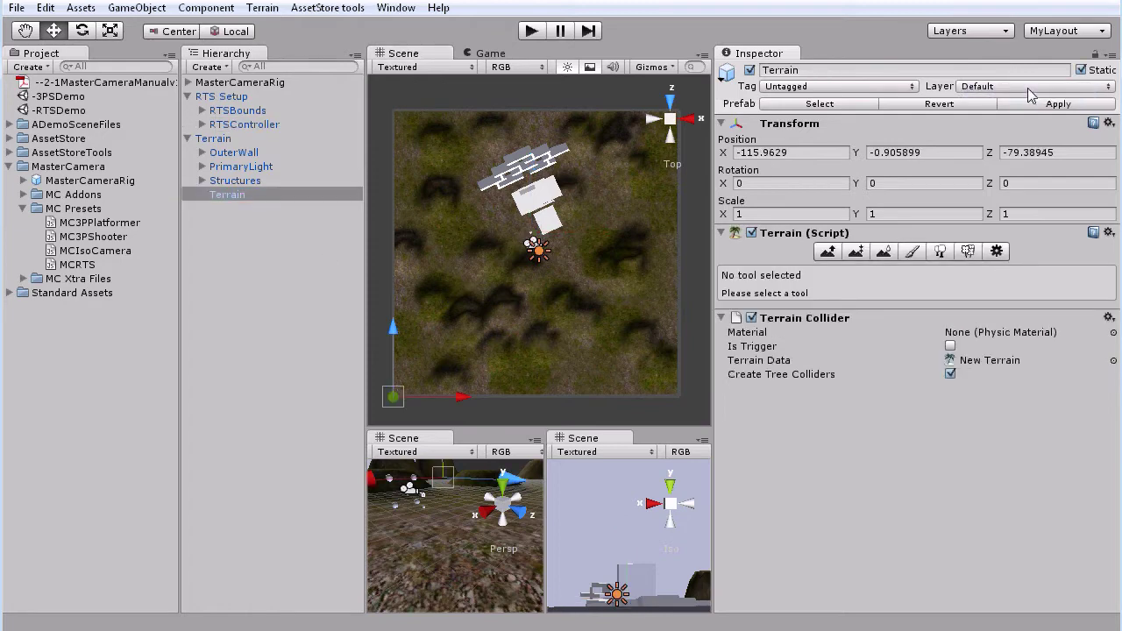
pyautogui.click(1011, 215)
pyautogui.click(531, 32)
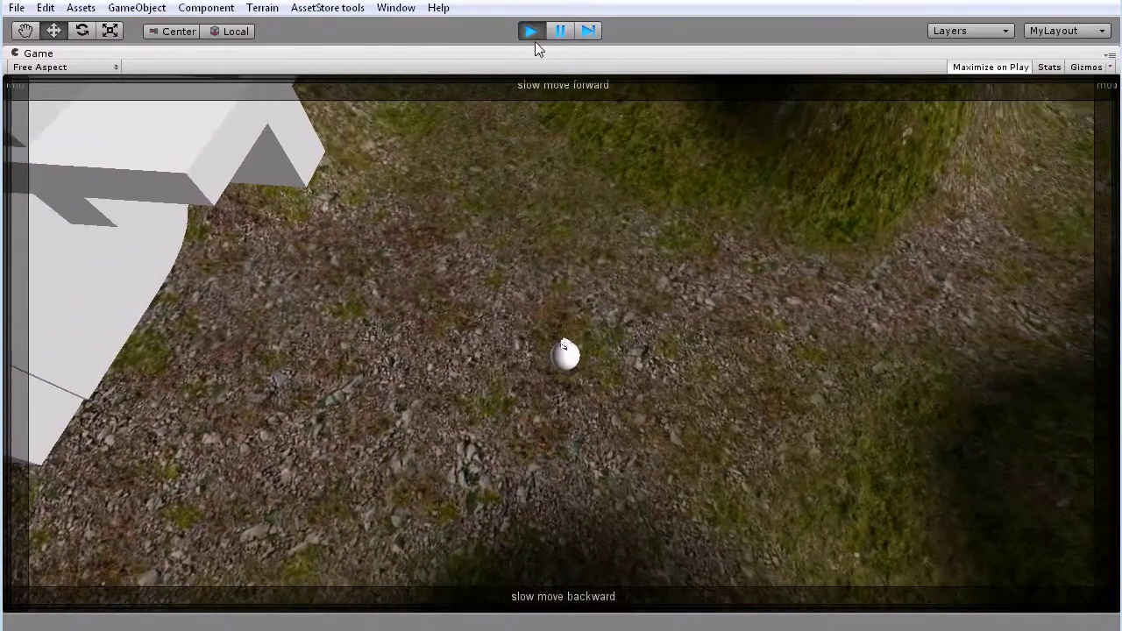
pyautogui.click(532, 34)
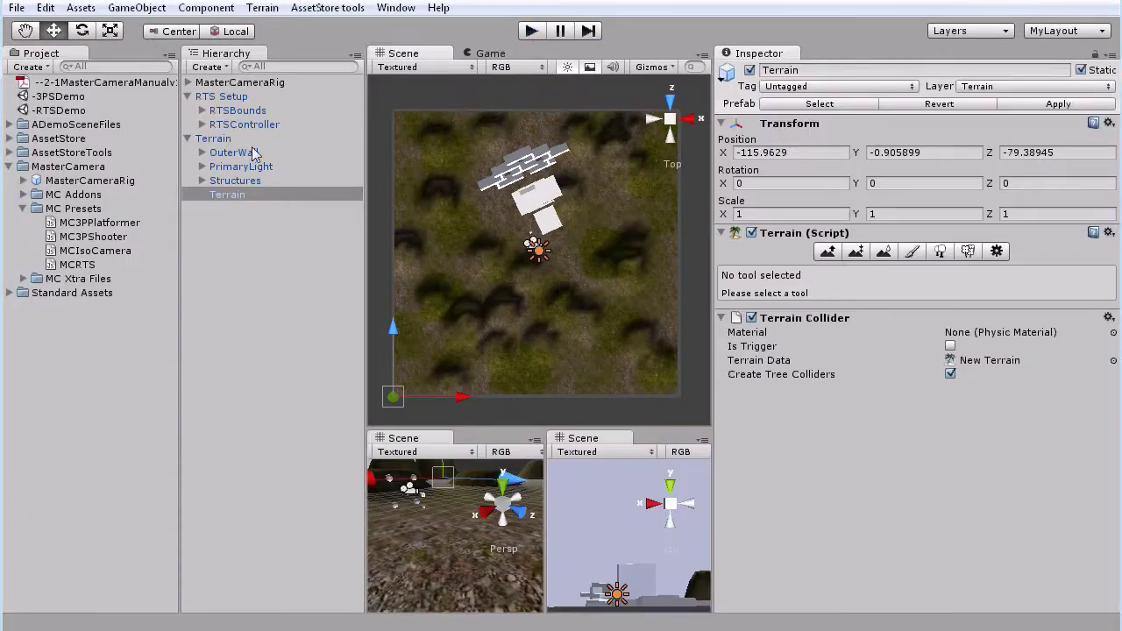
# Turn off View Border in the RTSController script
pyautogui.click(254, 126)
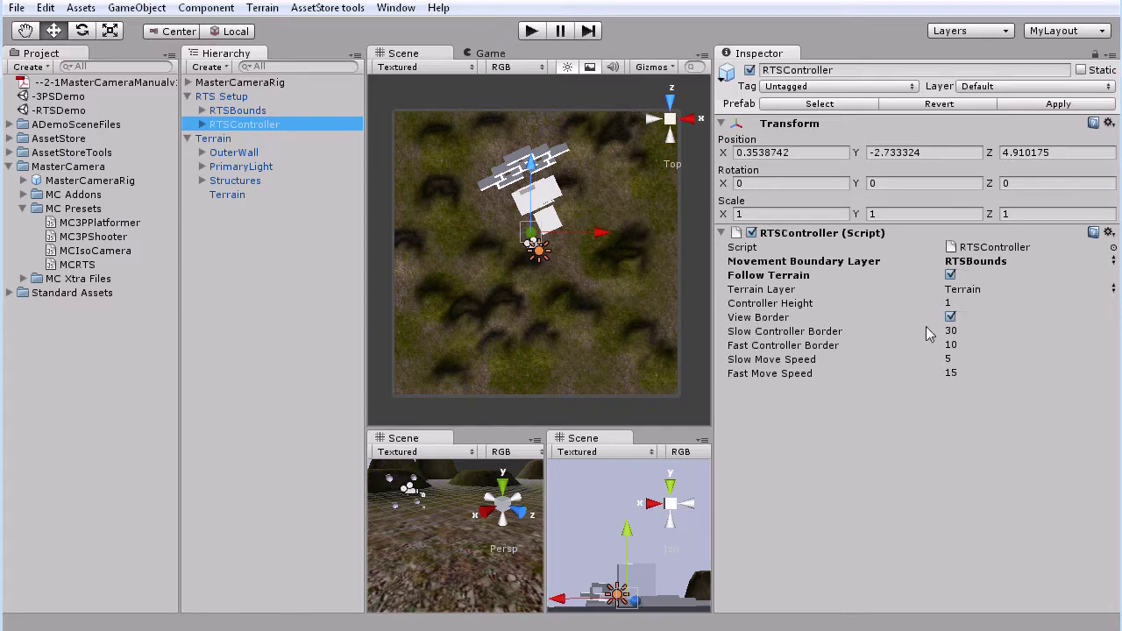
pyautogui.click(950, 316)
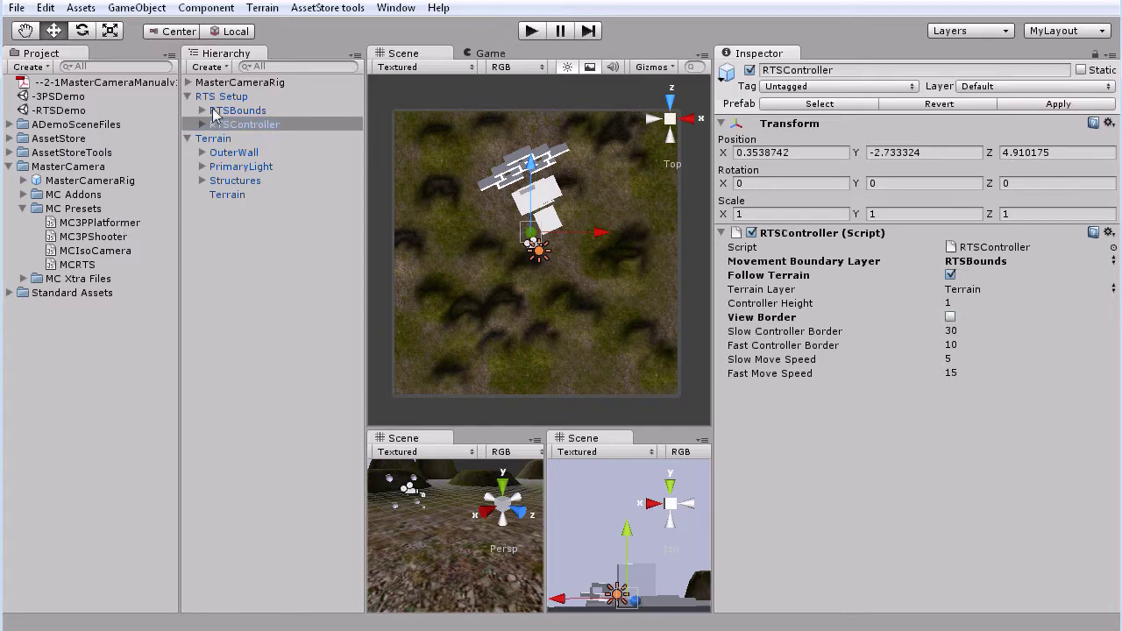
# Filter the scene objects by "-", delete all the matching boundary display planes under RTSBounds, and play-test the RTS camera
pyautogui.click(297, 67)
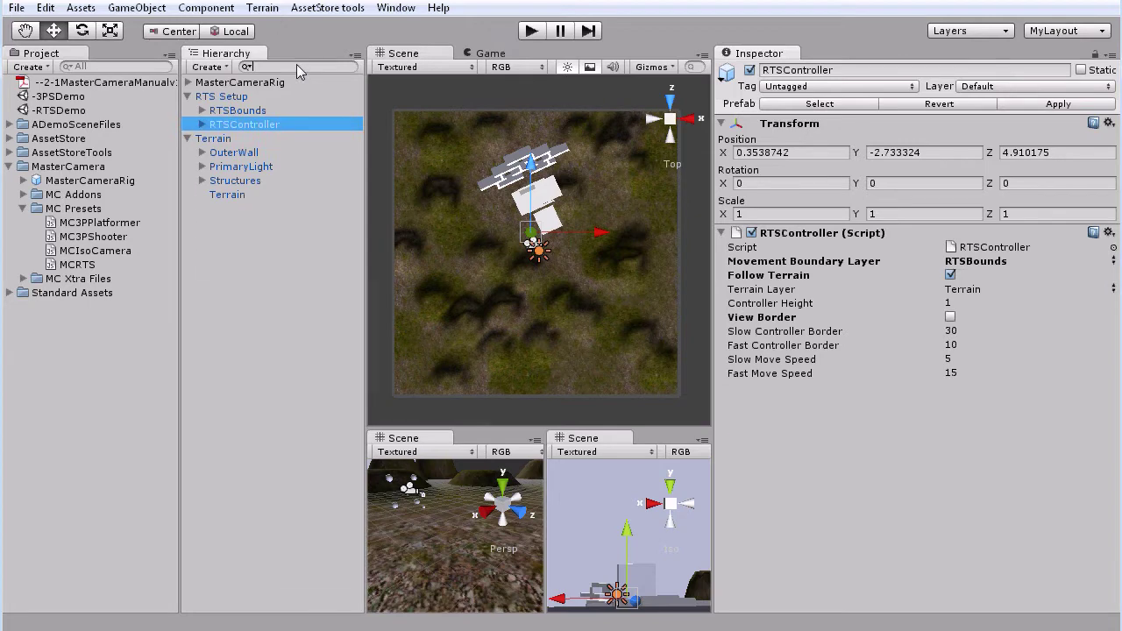
pyautogui.write('-')
pyautogui.click(224, 82)
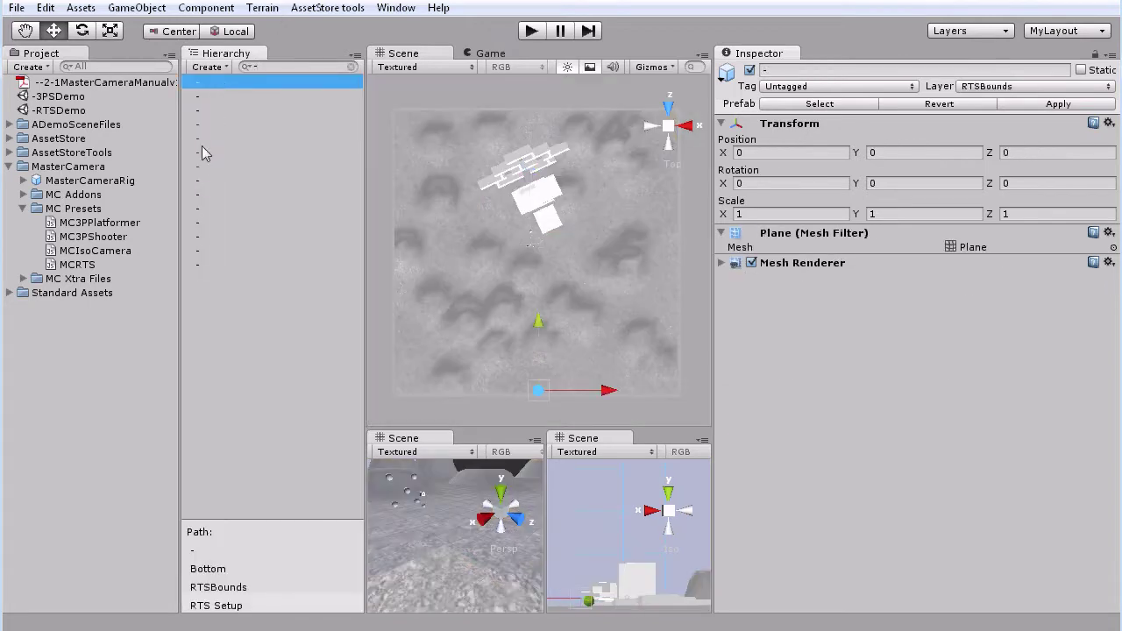
pyautogui.keyDown('shift'); pyautogui.click(205, 263); pyautogui.keyUp('shift')
pyautogui.rightClick(244, 176)
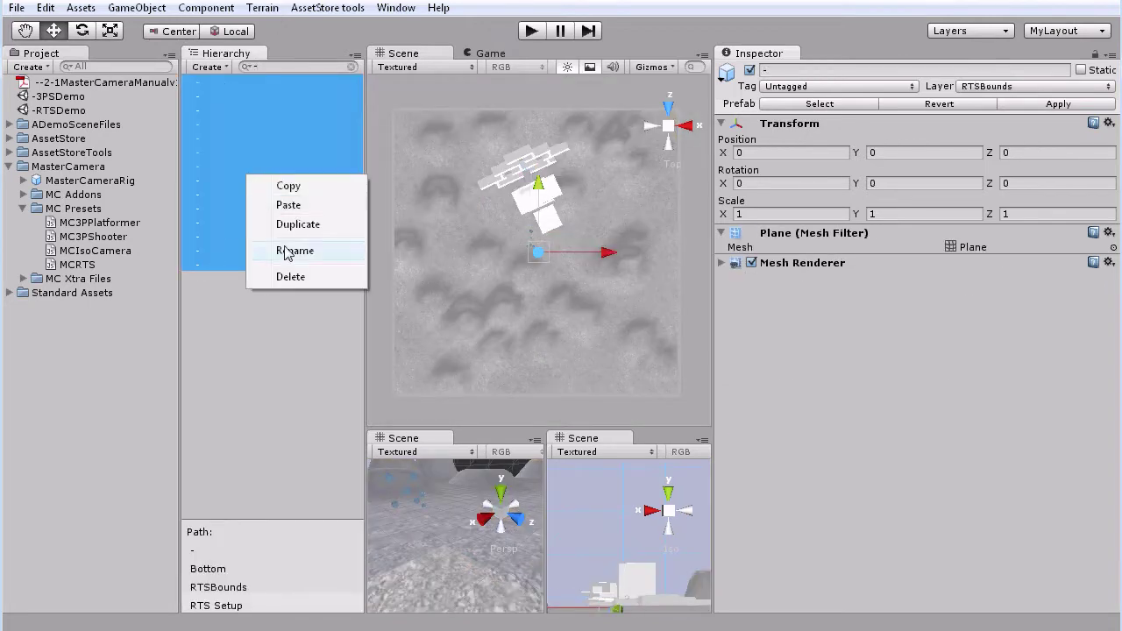
pyautogui.click(294, 279)
pyautogui.click(602, 349)
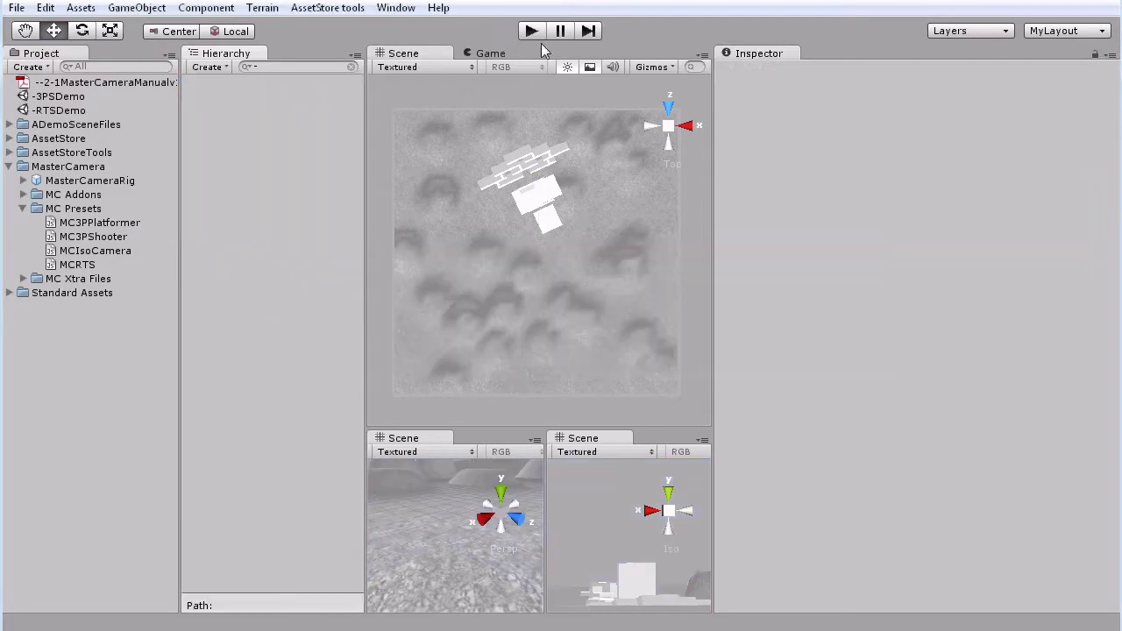
pyautogui.click(531, 32)
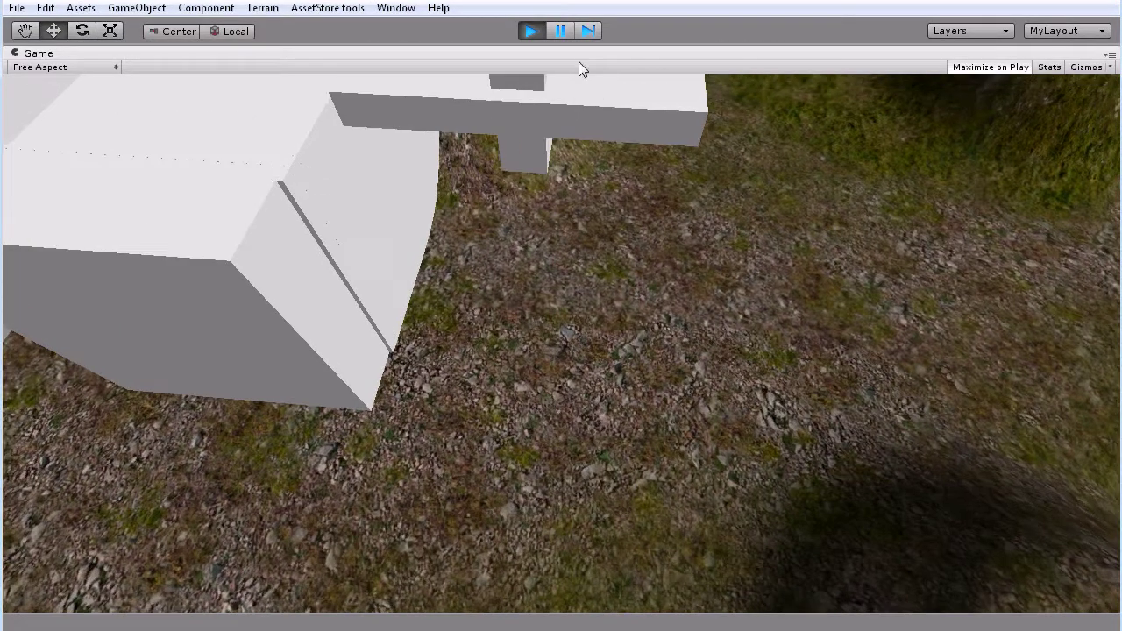